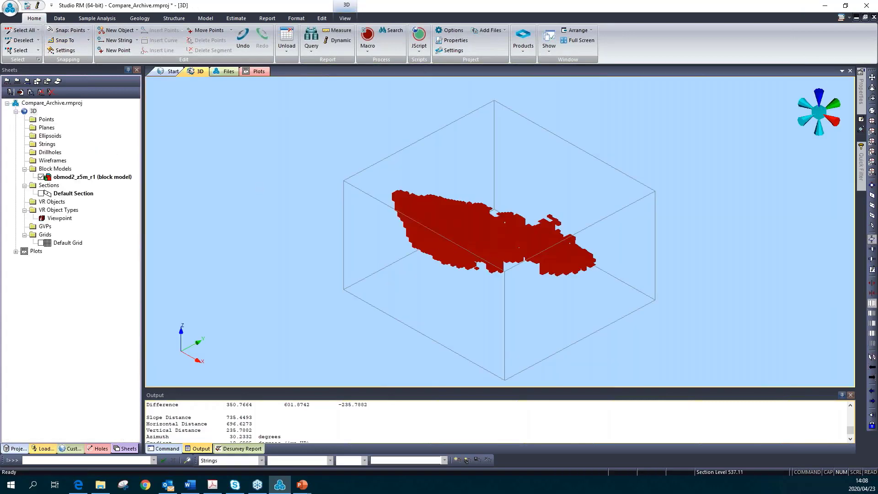
Load the HOLES_R1 drillhole file from the project files into the 3D view.
left_click(18, 448)
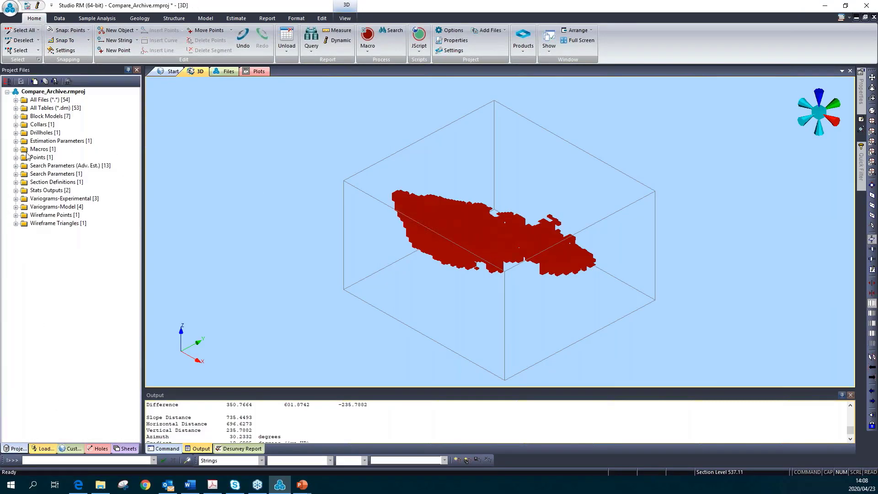
left_click(16, 132)
right_click(47, 140)
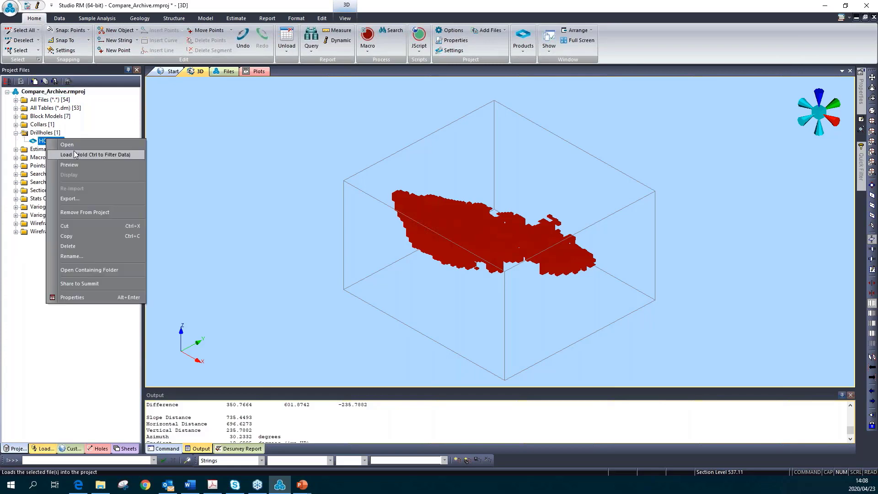
left_click(69, 155)
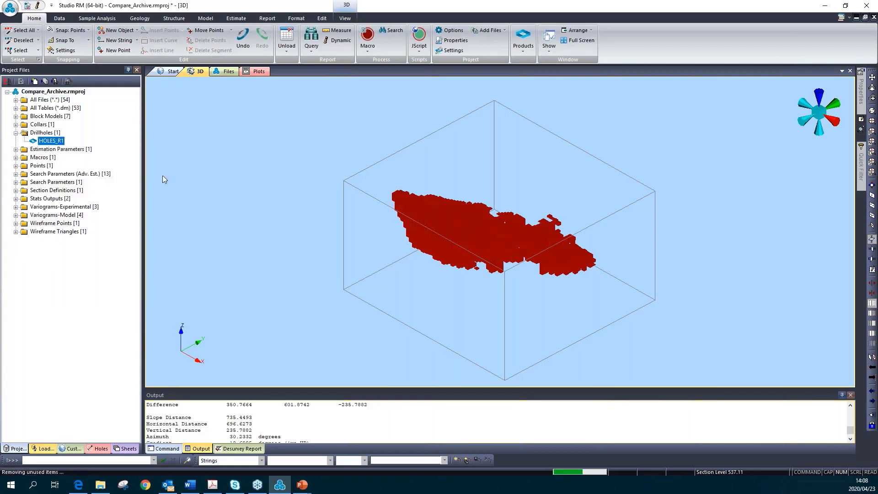
Apply the Holes_GT display template to the holes_r1 drillholes.
left_click(123, 448)
right_click(87, 182)
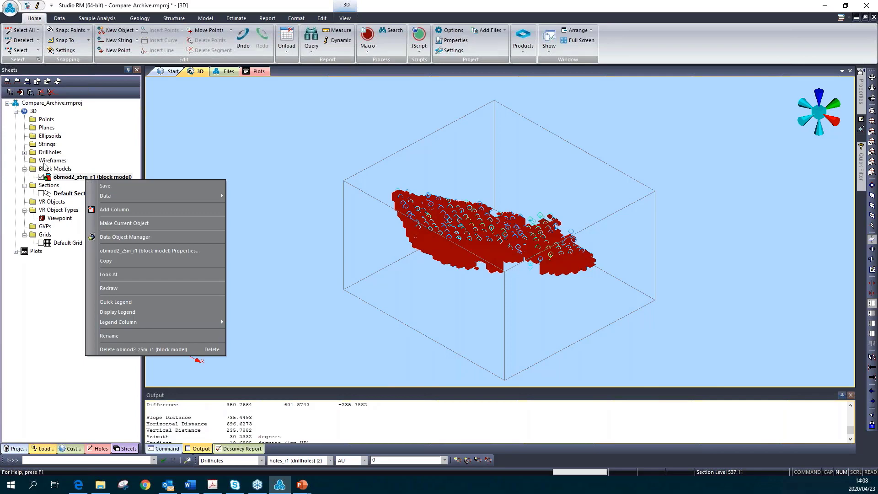
left_click(26, 153)
right_click(75, 160)
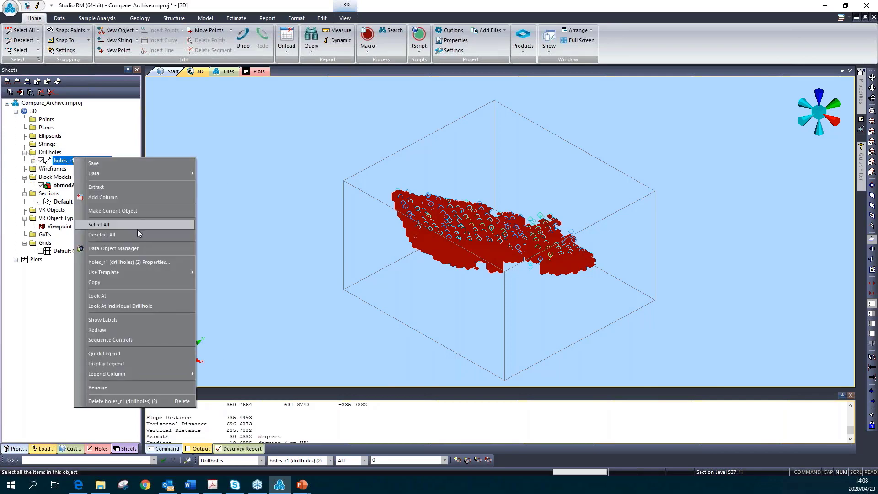
mouse_move(147, 272)
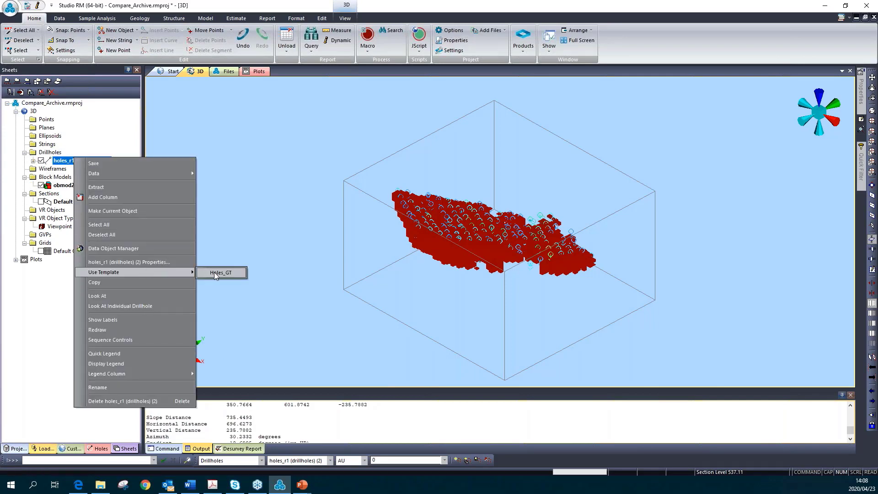
left_click(215, 273)
Hide the obmod2_z5m_r1 block model and view the drillholes on their own in 3D.
left_click_drag(546, 249, 480, 252, "shift")
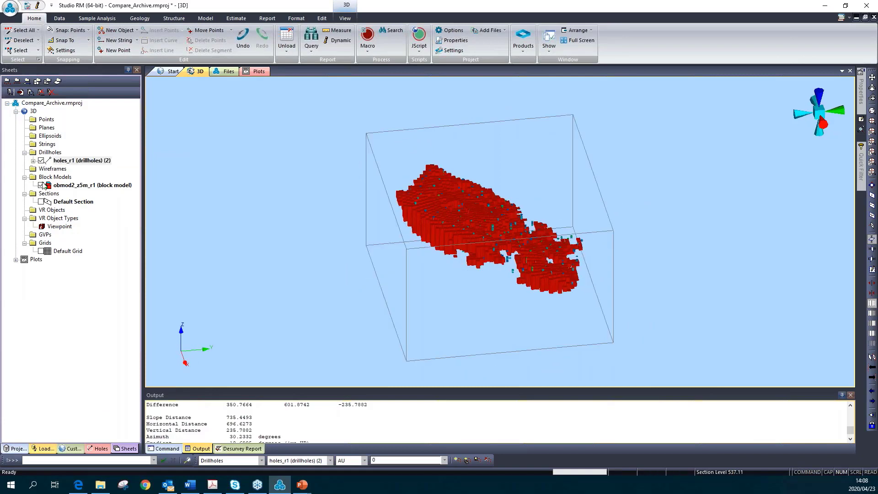
left_click(42, 185)
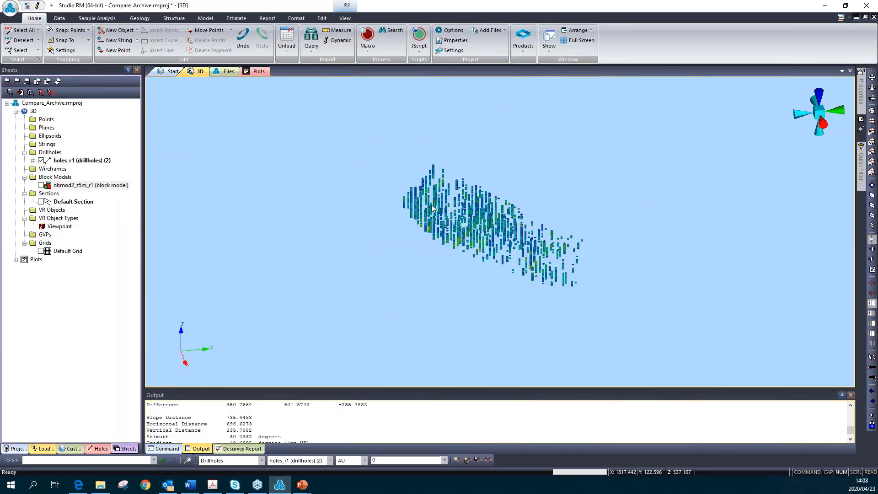
left_click_drag(414, 256, 425, 259, "shift")
scroll(426, 265, "up", 5)
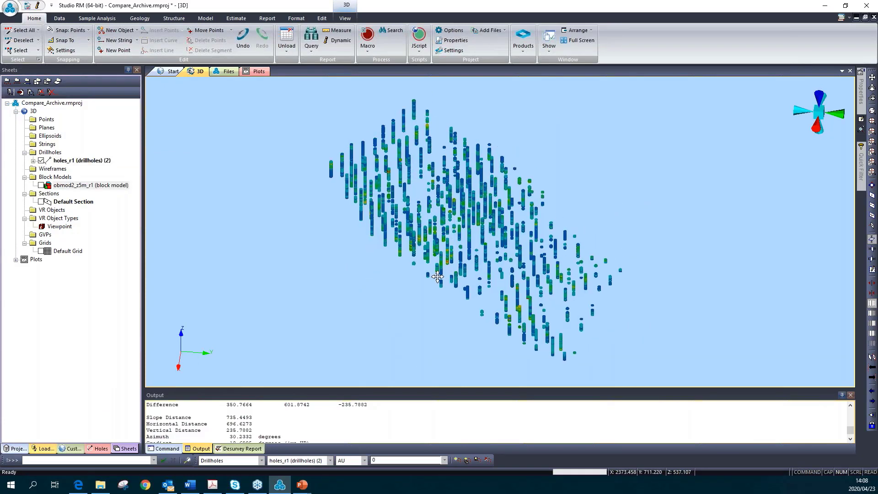
key("F5")
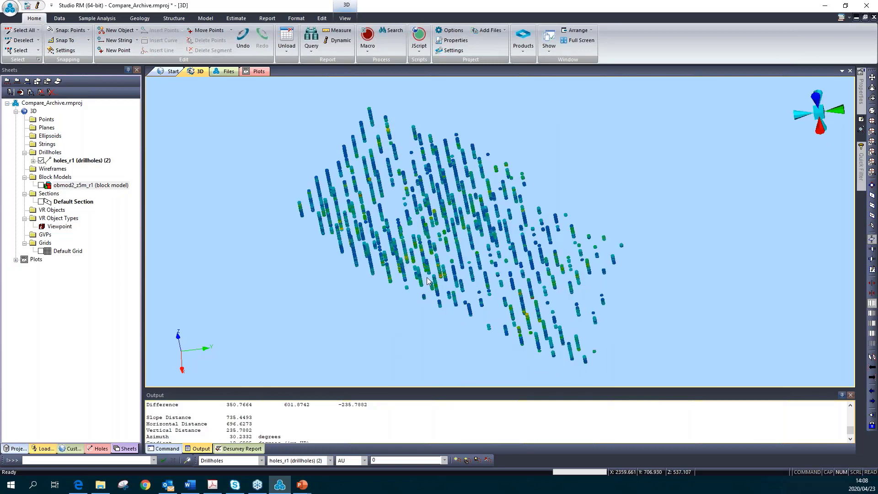
key("F8")
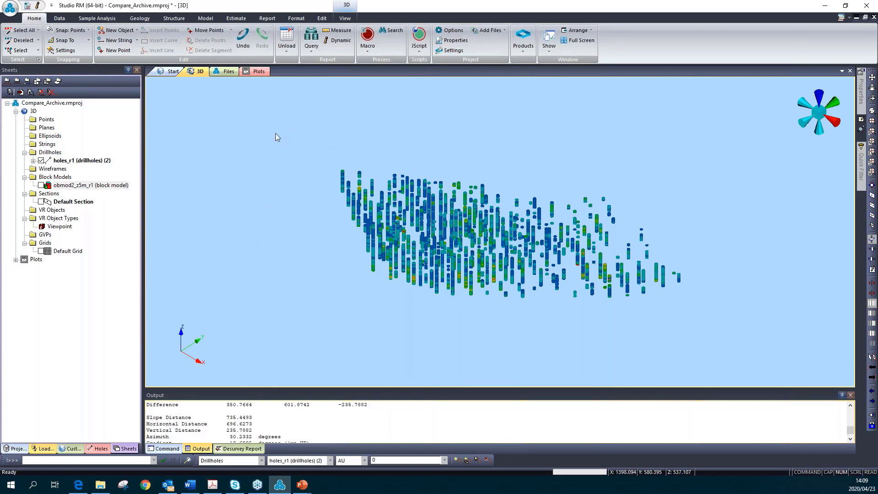
Select all the displayed drillholes and run the query-multiple-drillholes command on them.
left_click_drag(275, 123, 719, 319)
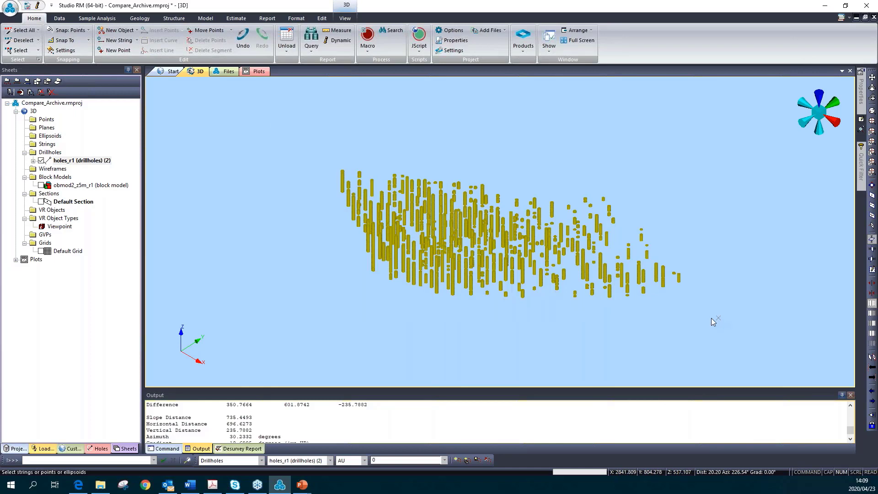
key("q")
key("m")
key("d")
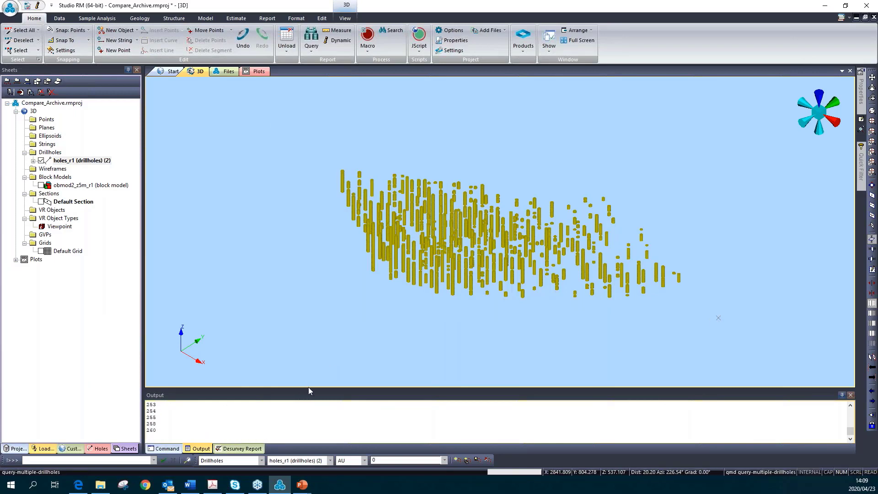
Examine the drillhole query report for the number of holes, total drilling length, sample count, coordinate extents and length statistics.
left_click_drag(310, 389, 321, 323)
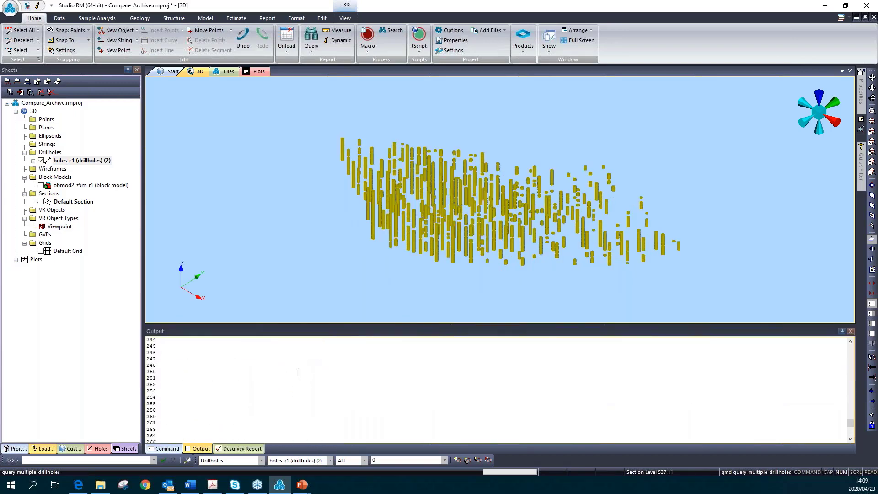
scroll(298, 372, "up", 20)
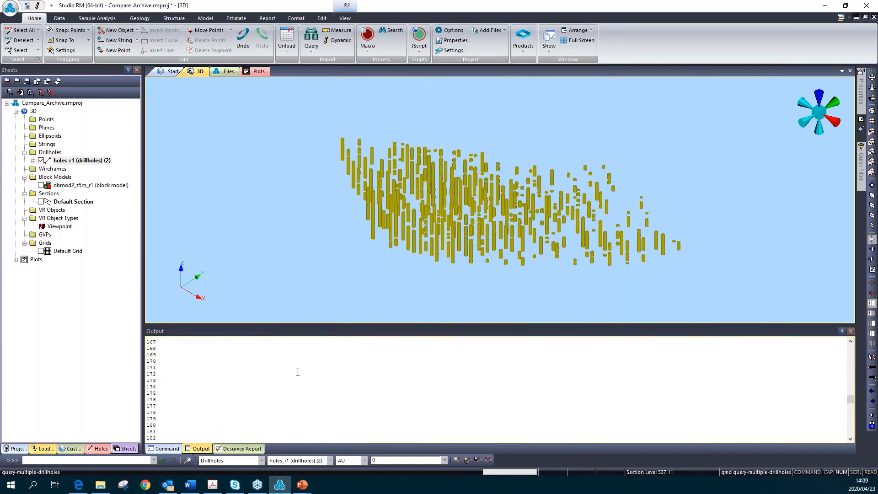
scroll(297, 372, "up", 20)
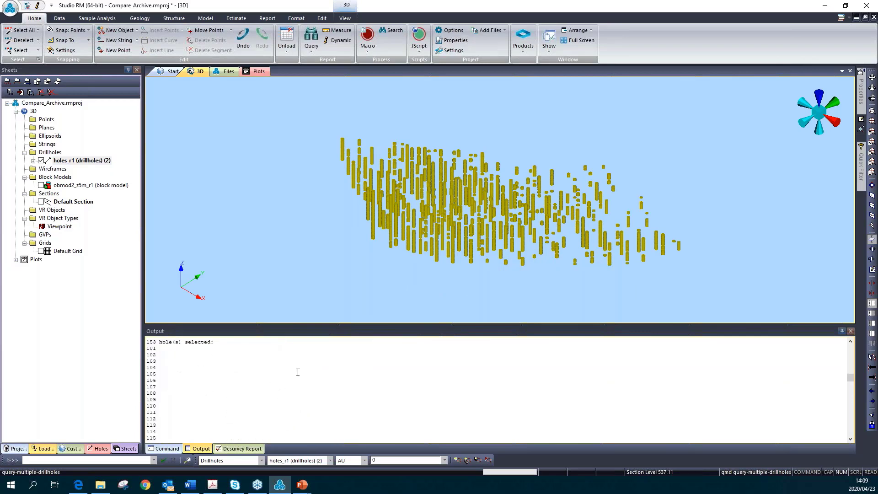
scroll(298, 372, "up", 4)
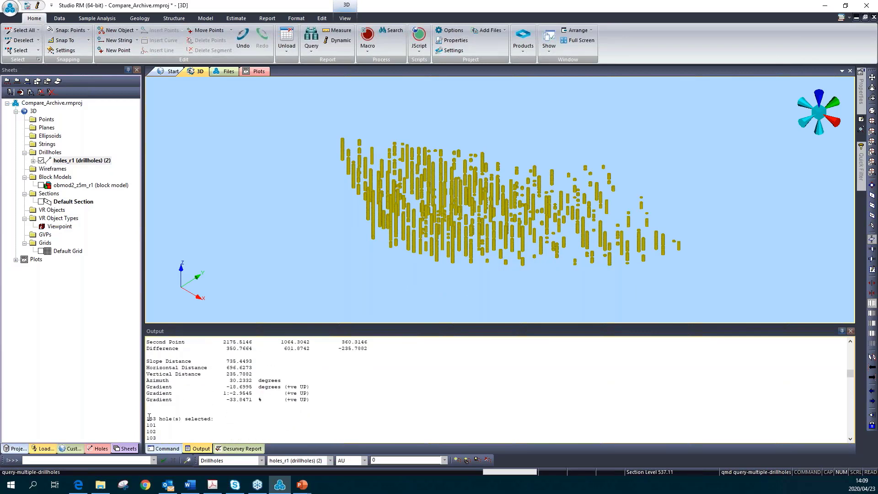
mouse_move(148, 417)
left_mouse_down()
mouse_move(210, 418)
mouse_move(143, 420)
left_mouse_up()
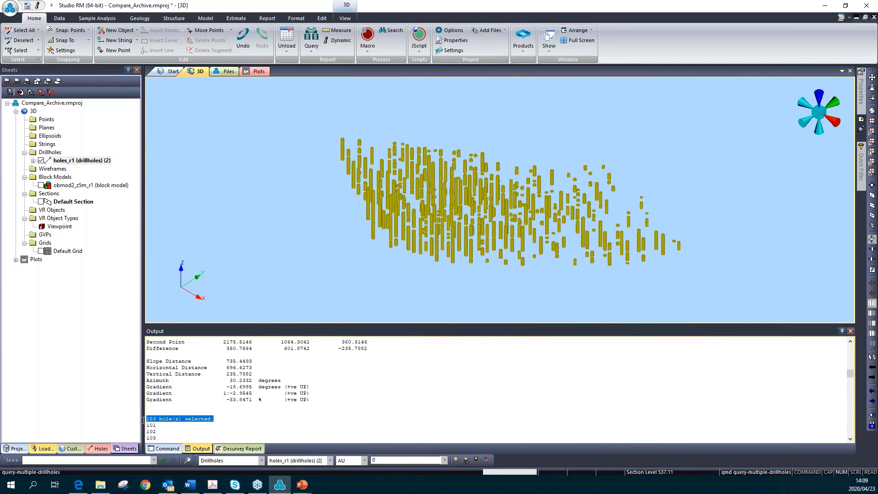
scroll(323, 417, "down", 20)
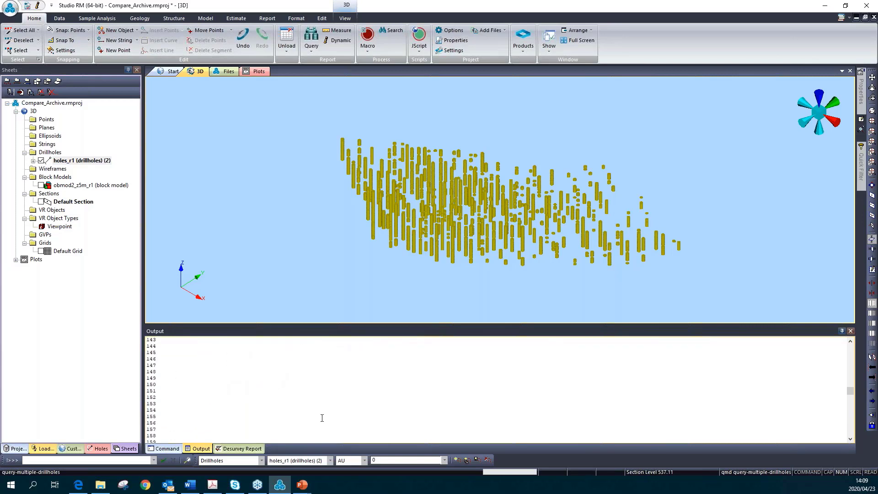
scroll(322, 418, "down", 15)
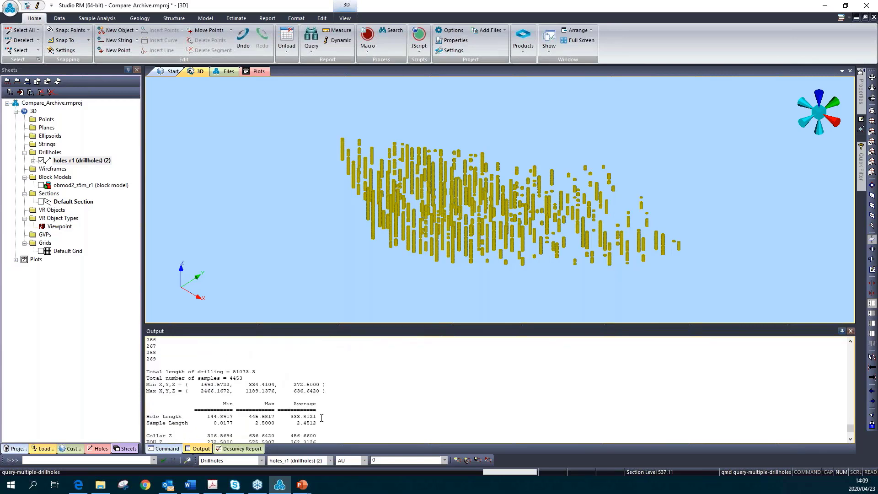
scroll(321, 418, "up", 2)
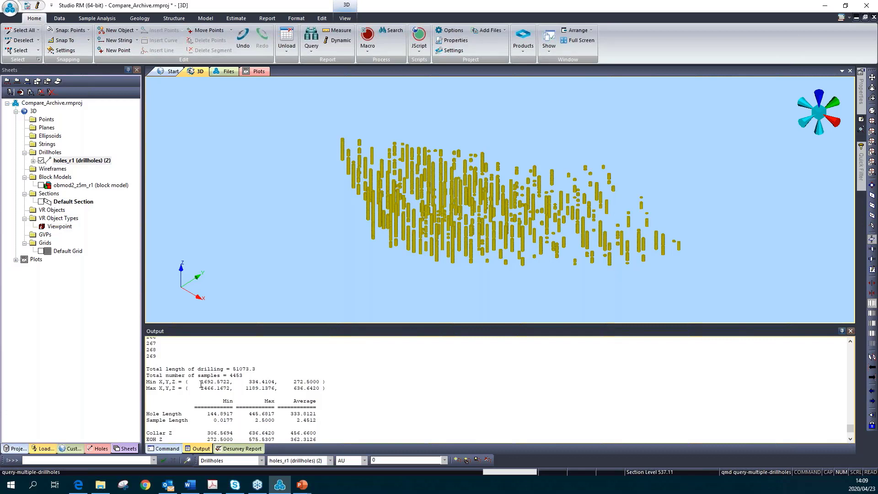
left_click_drag(228, 375, 246, 375)
Clear the drillhole selection and, in plan view, measure the horizontal distance between two adjacent holes with query-lines.
left_click(279, 213)
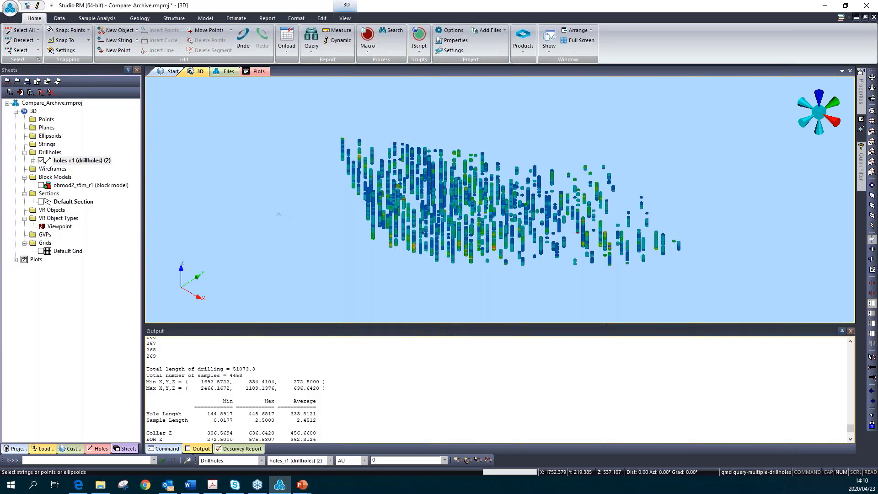
left_click_drag(279, 214, 387, 255, "shift")
scroll(438, 222, "up", 3)
middle_click_drag(438, 221, 403, 224)
type("q")
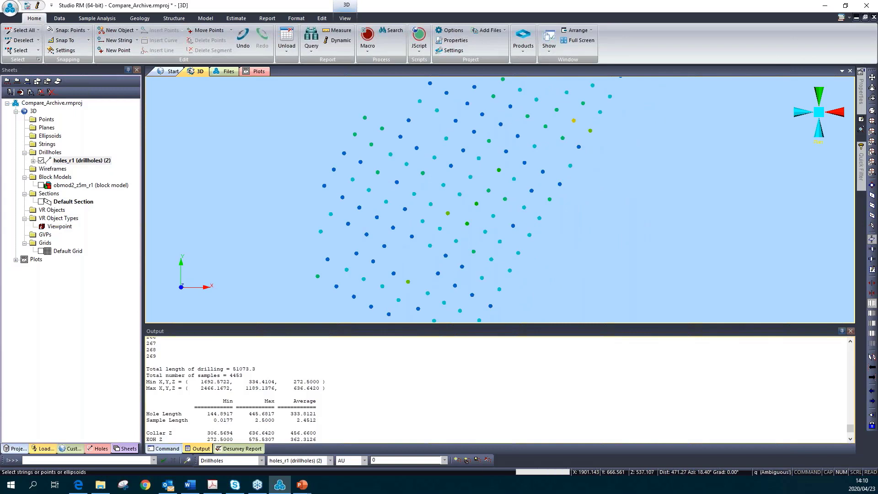
type("l query-lines")
left_click(387, 209)
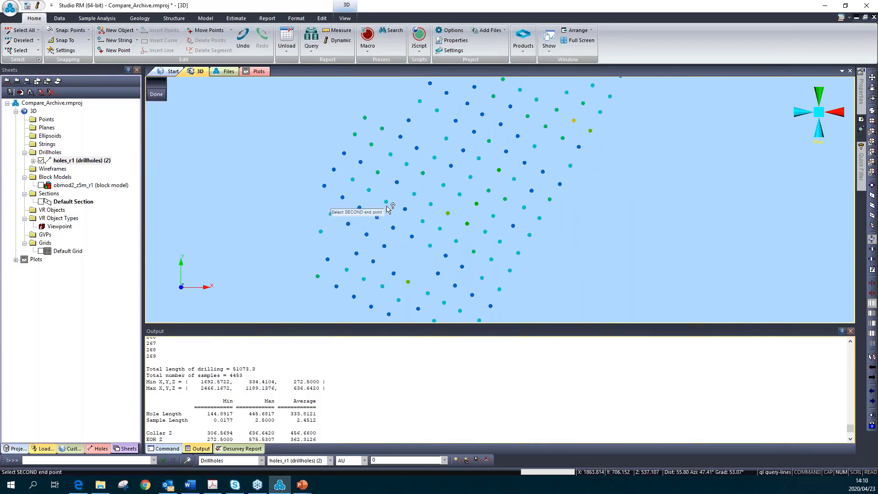
right_click(385, 204)
left_click_drag(229, 392, 254, 393)
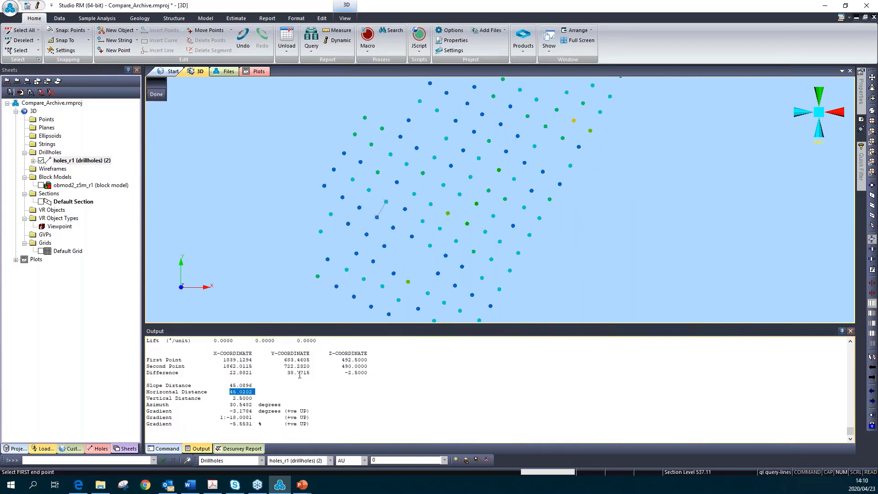
Measure the hole spacing across the drilling grid between two more pairs of neighbouring drillholes.
left_click(376, 218)
left_click(393, 227)
left_click_drag(227, 392, 266, 391)
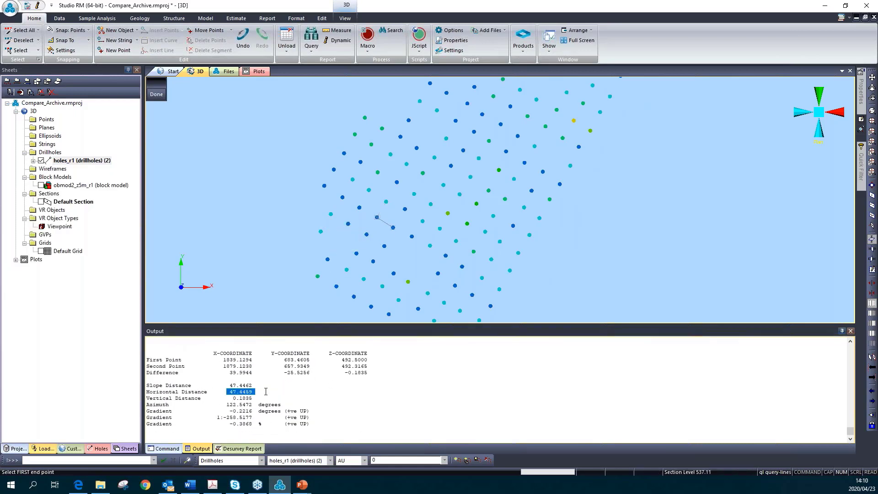
left_click(378, 172)
left_click(397, 182)
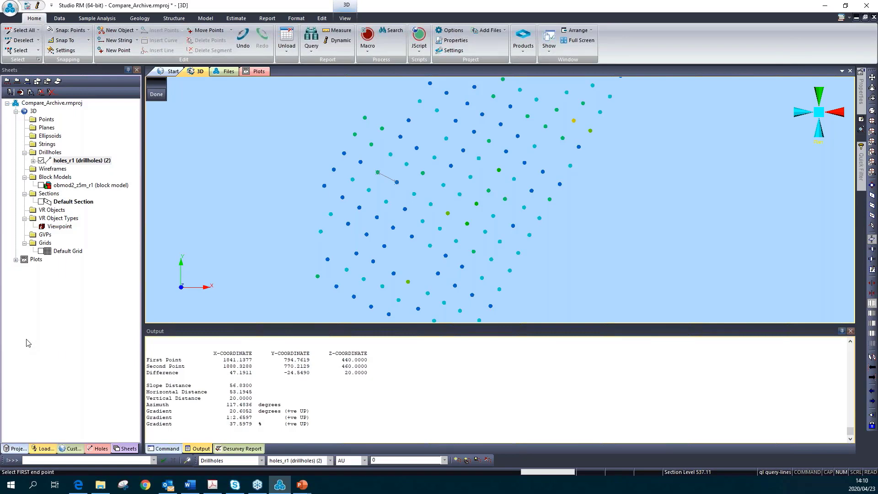
Display the obmod2_z5m_r1 block model temporarily to compare its extent with the drillhole spacing, and hide it again.
left_click(41, 185)
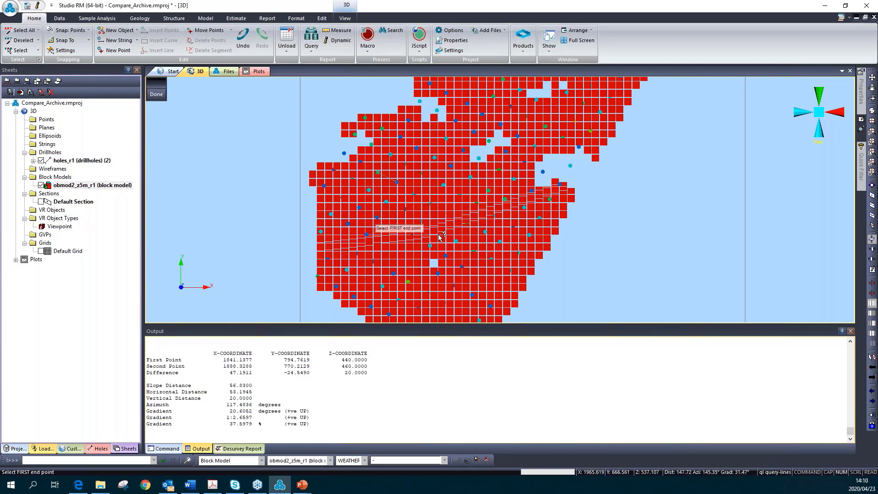
left_click_drag(452, 274, 322, 225, "shift")
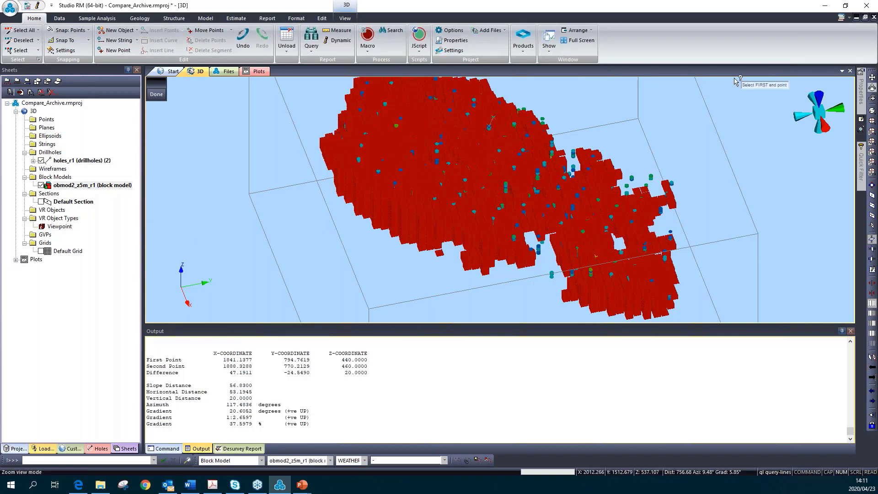
left_click(41, 185)
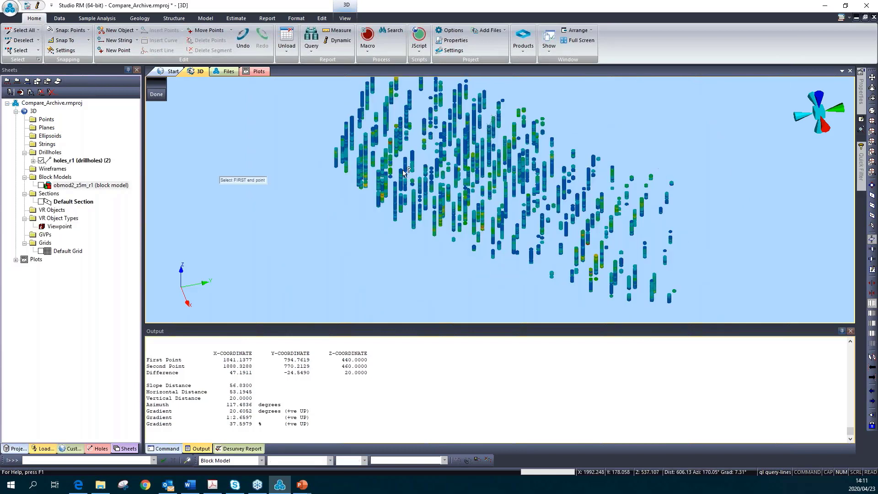
scroll(405, 177, "down", 1)
left_click_drag(407, 201, 508, 215, "shift")
Display the default section and load the sectiondef section definition file into the 3D view.
left_click(41, 201)
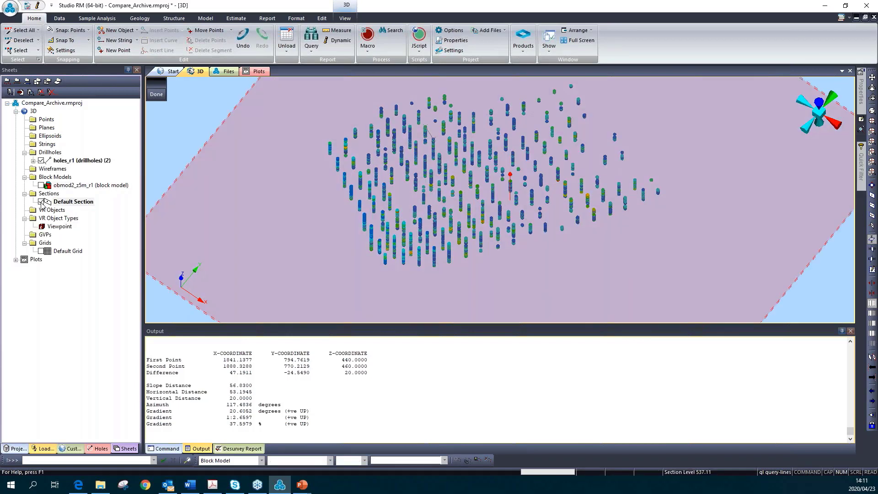
left_click(19, 448)
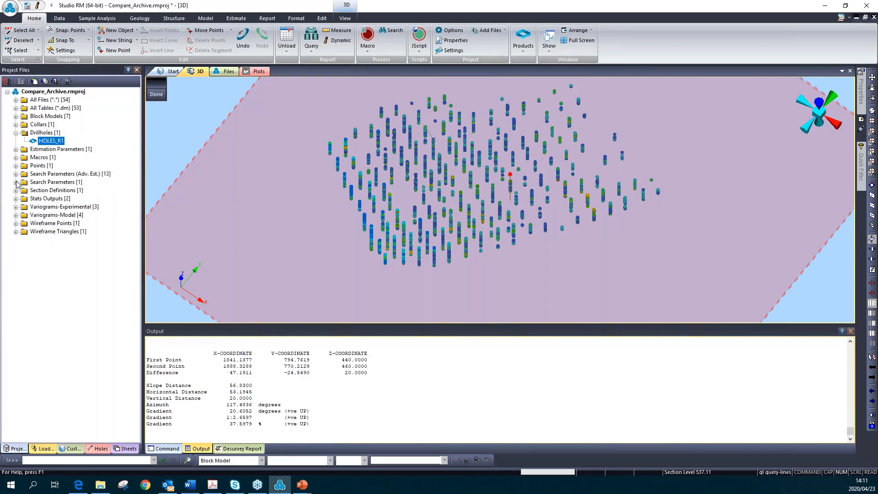
left_click(16, 190)
right_click(61, 198)
left_click(82, 213)
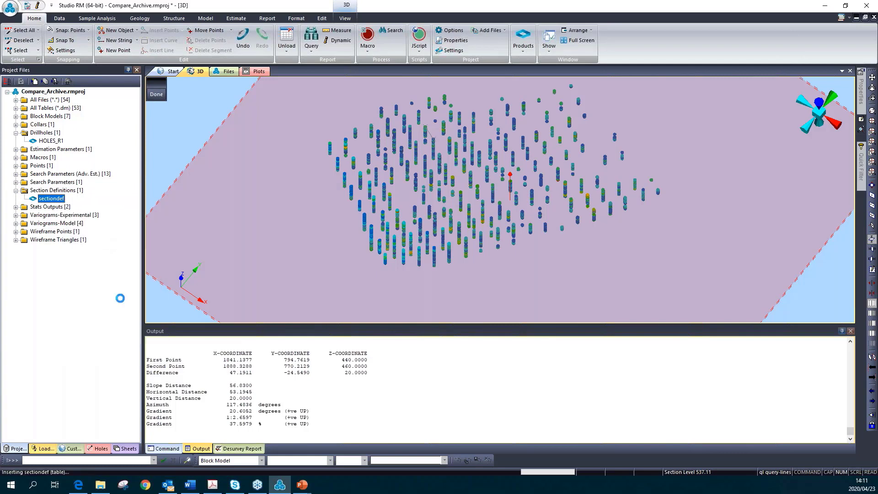
Select the vertical section with azimuth 300.54° from the loaded sectiondef table.
left_click(125, 449)
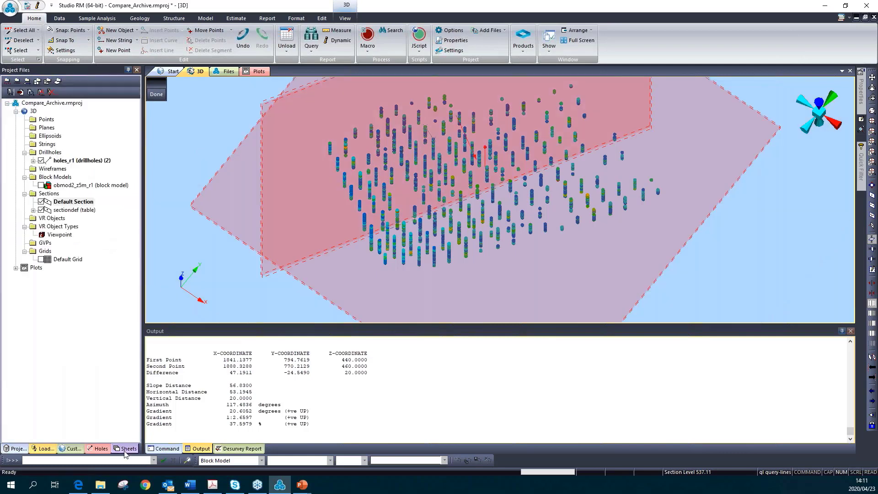
left_click(33, 210)
left_click(68, 218)
right_click(64, 220)
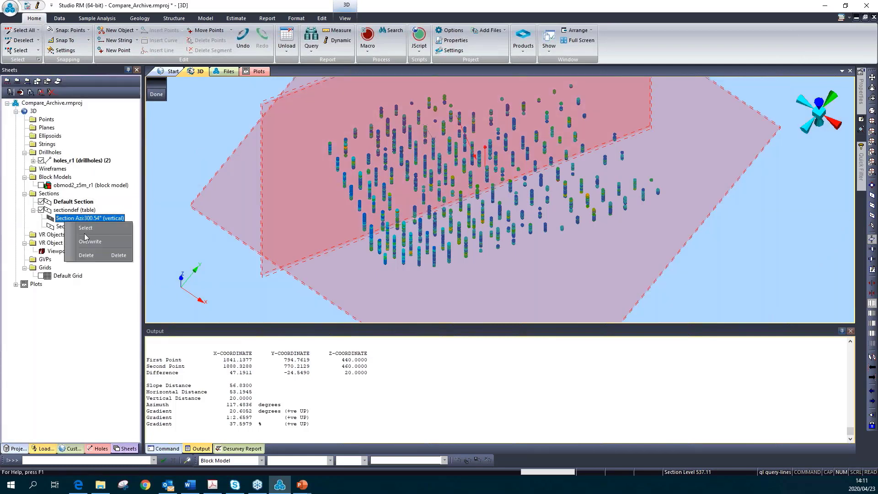
left_click(86, 228)
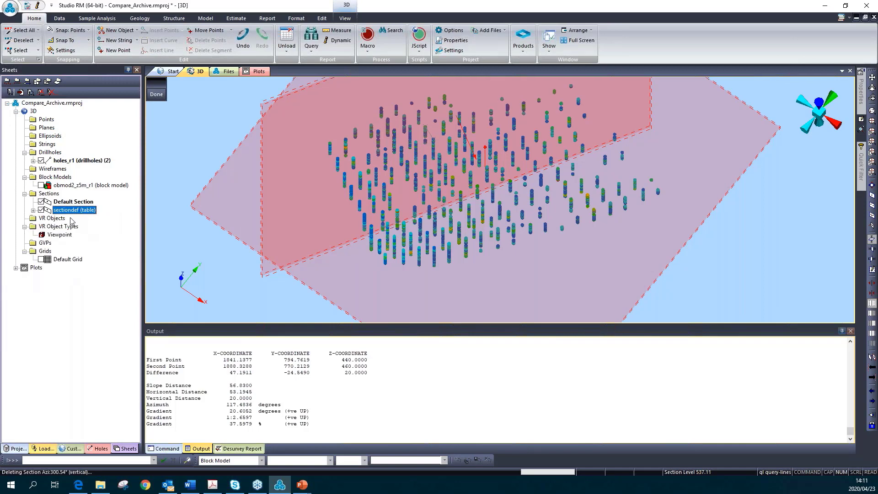
Make sectiondef the active section in place of the hidden Default Section and clip the data outside it.
left_click(41, 201)
right_click(65, 209)
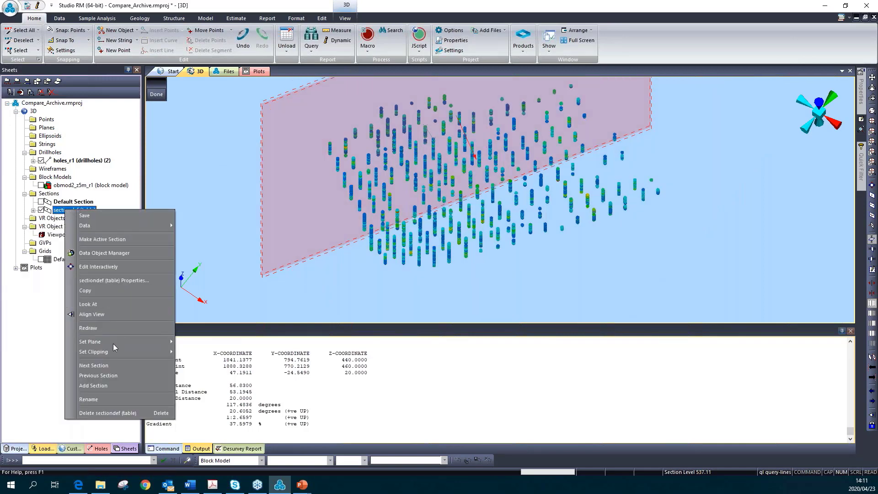
left_click(114, 239)
left_click(869, 335)
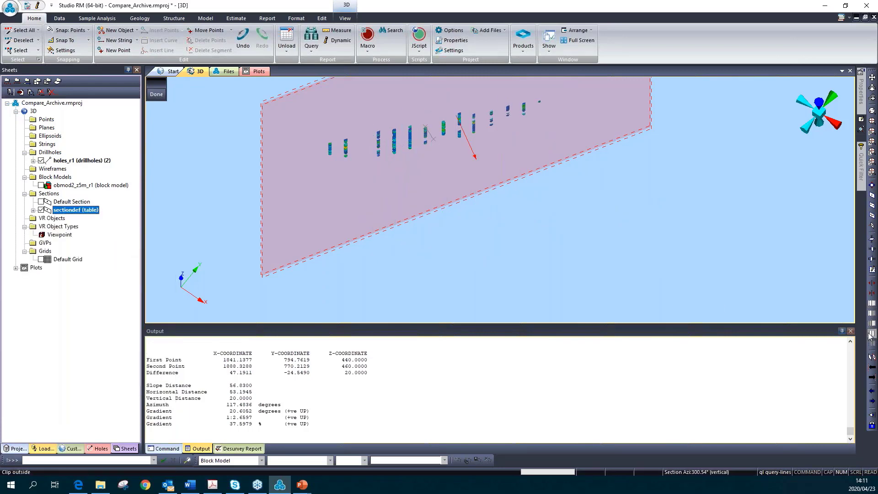
Examine the drillholes clipped to the vertical section from several angles, checking how they line up along it.
left_click_drag(459, 191, 427, 181, "shift")
scroll(482, 138, "up", 3)
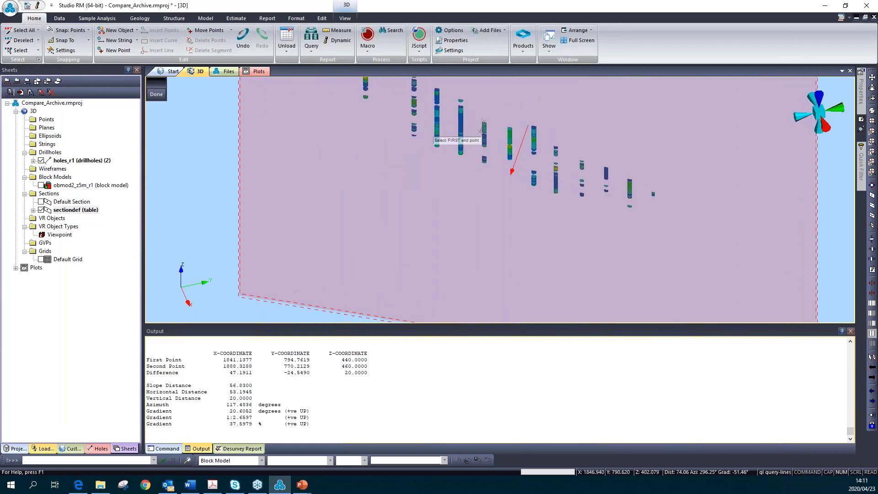
middle_click_drag(484, 140, 484, 204)
left_click_drag(484, 204, 509, 197, "shift")
middle_click_drag(491, 184, 484, 160)
scroll(460, 198, "up", 3)
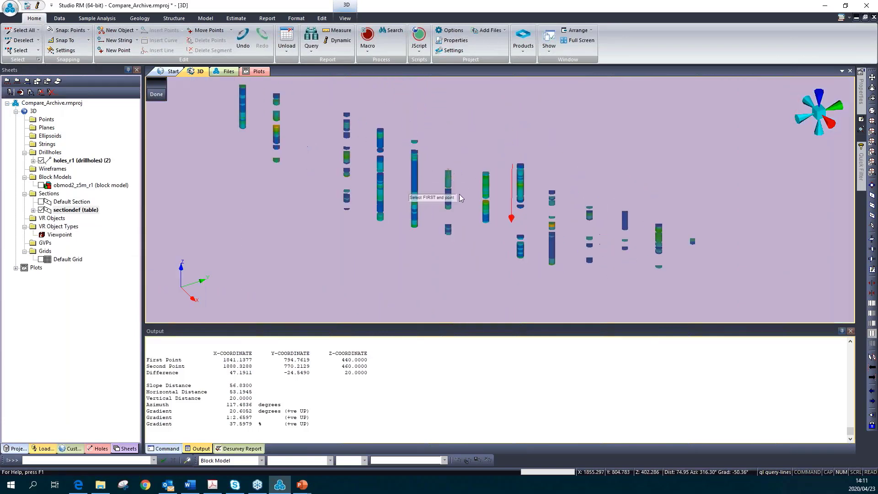
scroll(461, 198, "up", 1)
mouse_move(486, 183)
left_mouse_down("shift")
mouse_move(483, 204)
mouse_move(483, 174)
left_mouse_up("shift")
scroll(484, 173, "down", 3)
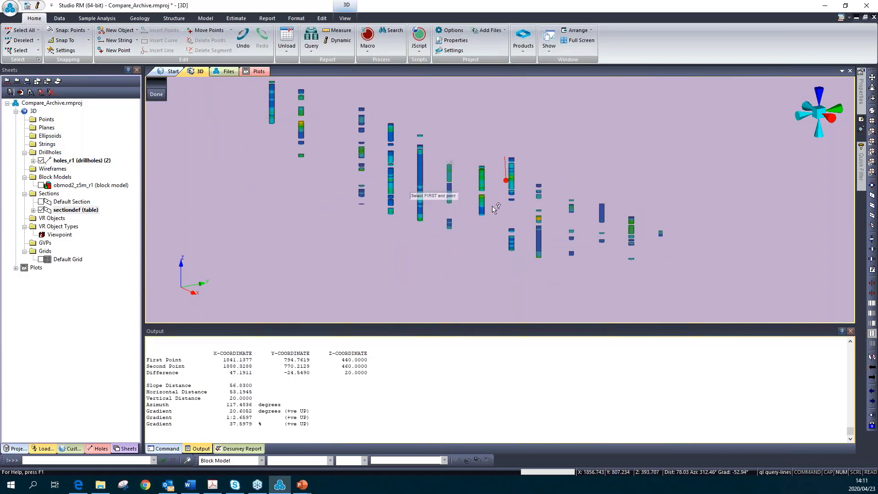
scroll(529, 217, "down", 3)
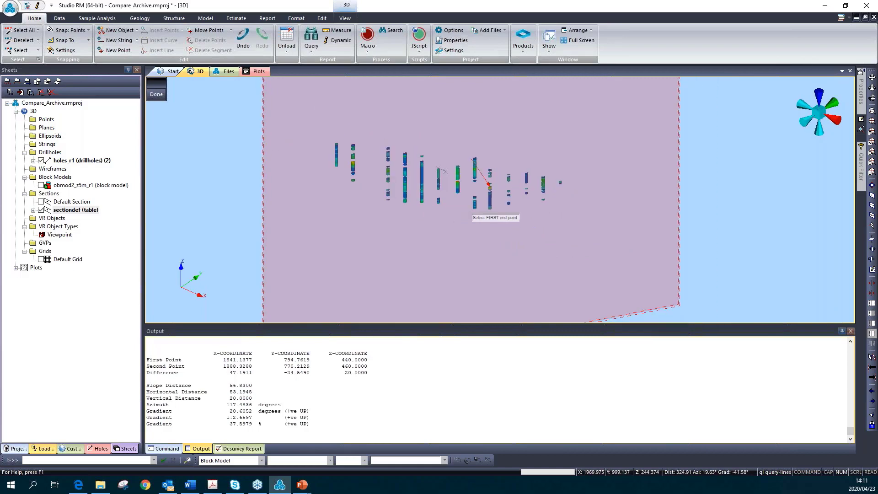
Move the sectiondef section interactively to another line of drillholes, and turn off clipping to show all holes.
left_click(344, 18)
left_click(216, 49)
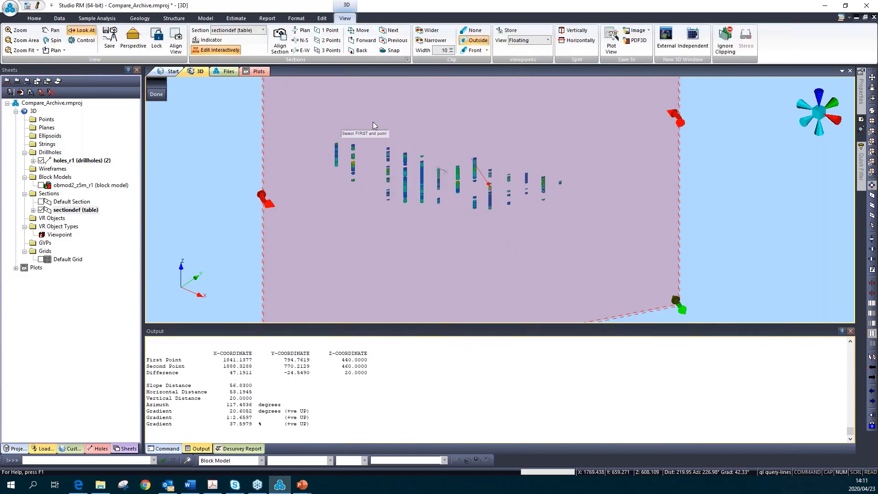
left_click_drag(372, 122, 599, 193)
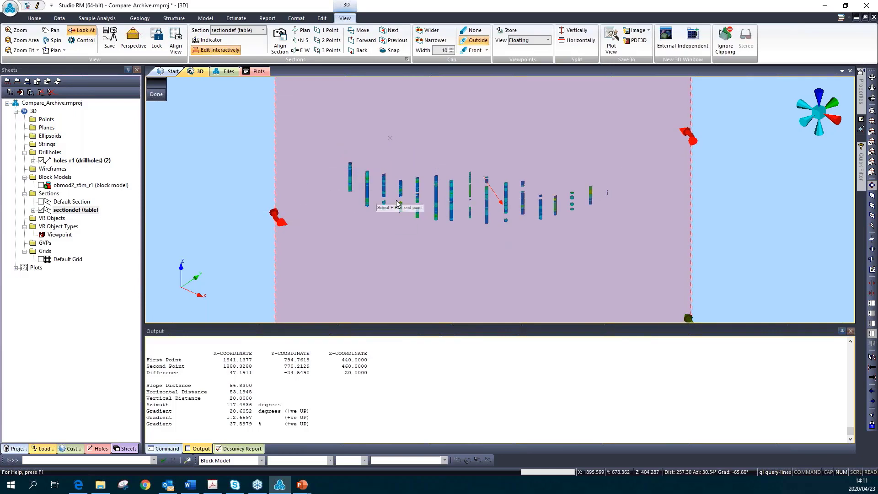
left_click(872, 304)
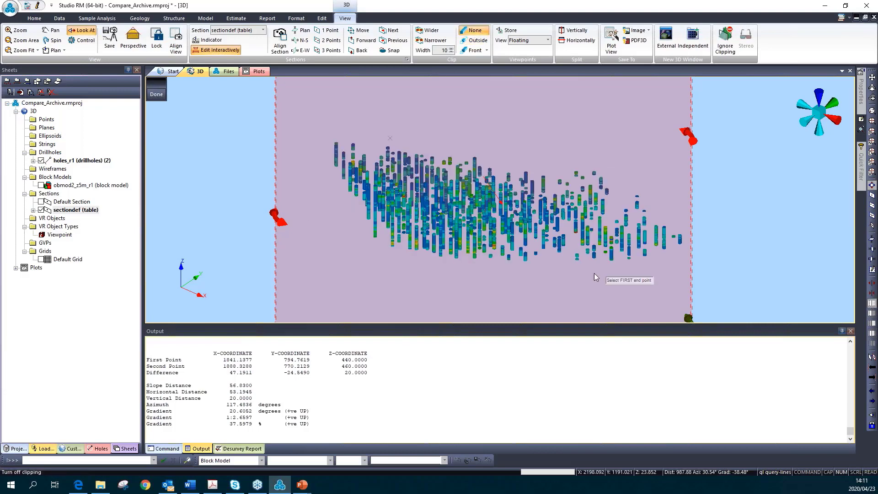
left_click_drag(579, 244, 513, 251, "shift")
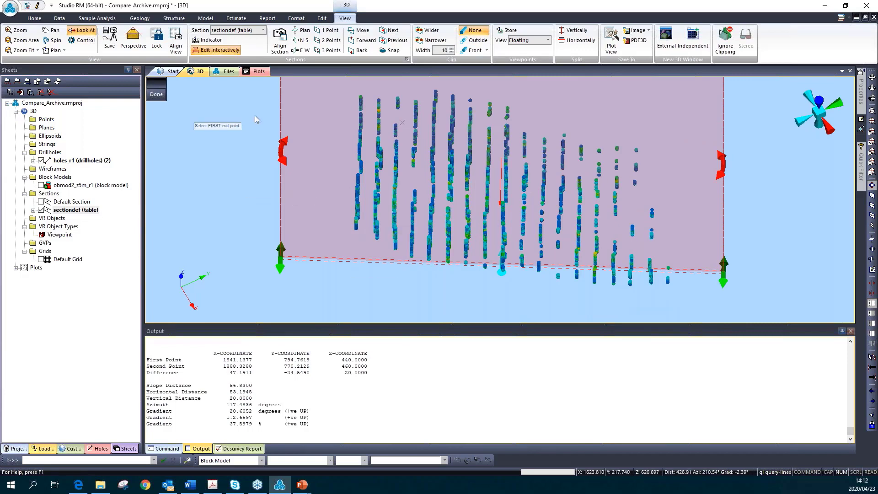
Create a new scenario in multivariate Advanced Estimation, saving the pending changes to the Webinar2 scenario.
left_click(236, 18)
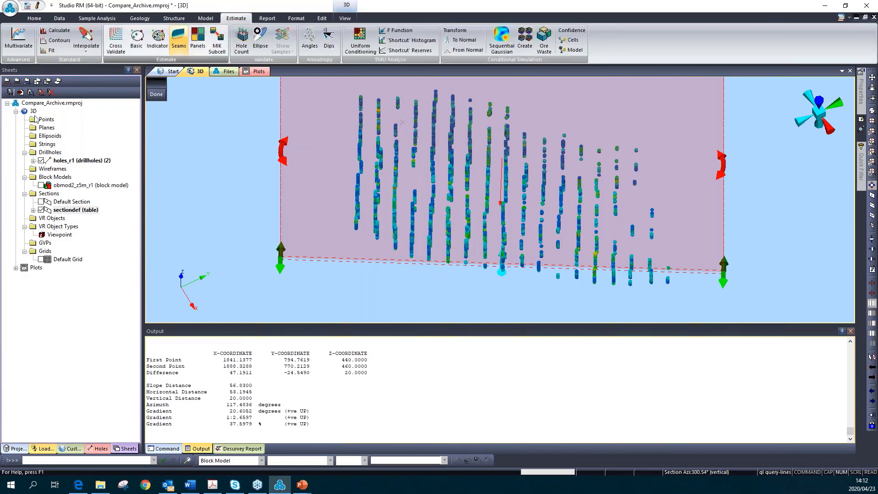
left_click(21, 51)
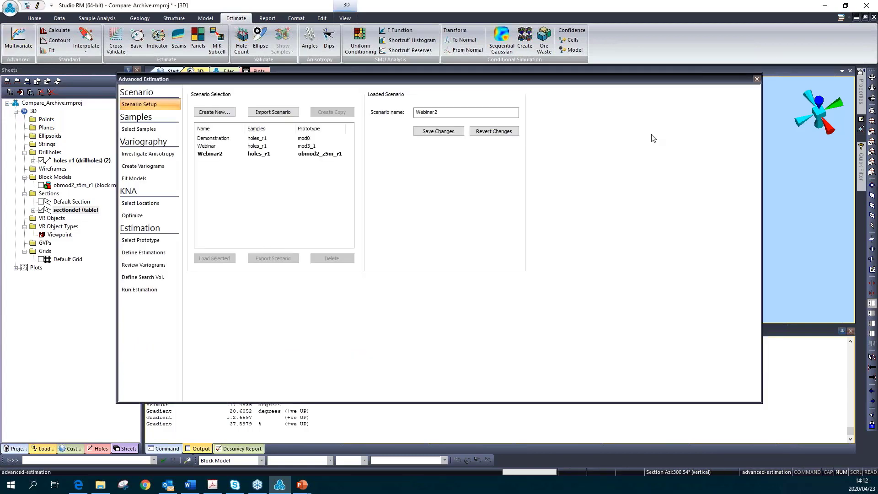
left_click_drag(652, 79, 654, 130)
left_click_drag(660, 92, 662, 90)
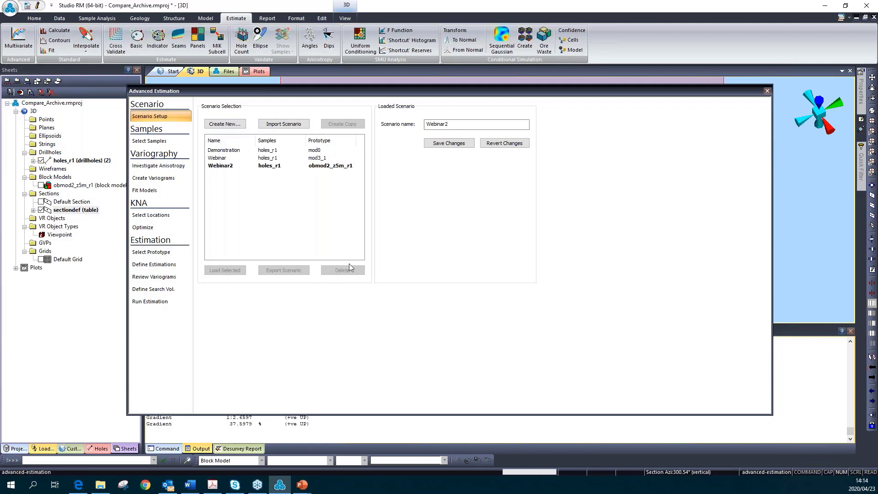
left_click(225, 124)
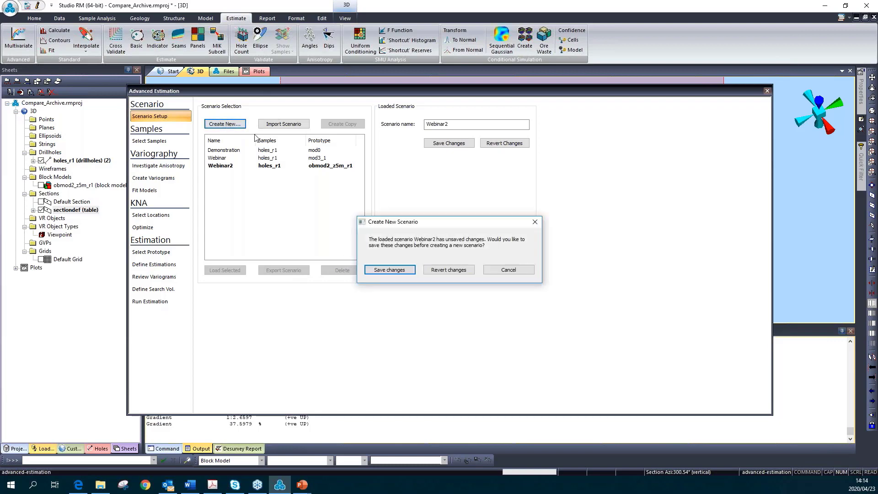
left_click(401, 274)
left_click(238, 176)
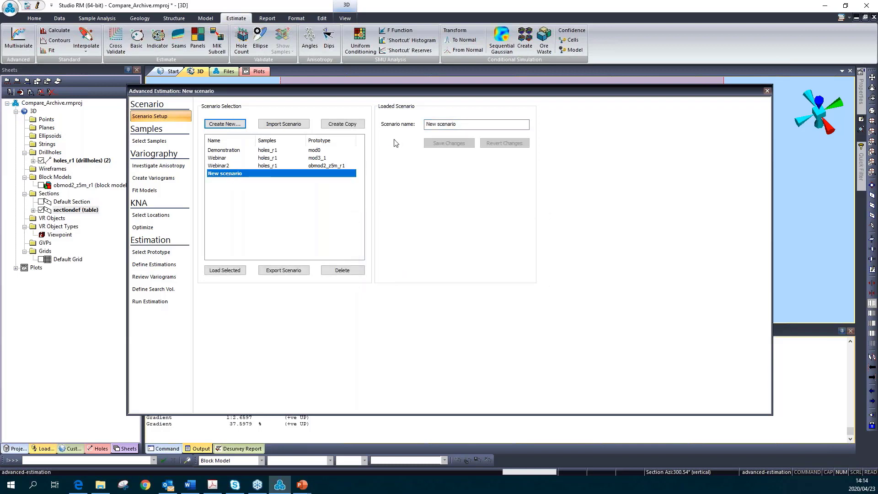
Name the new scenario Webinar3, save the change, and load that scenario.
left_click_drag(514, 124, 351, 118)
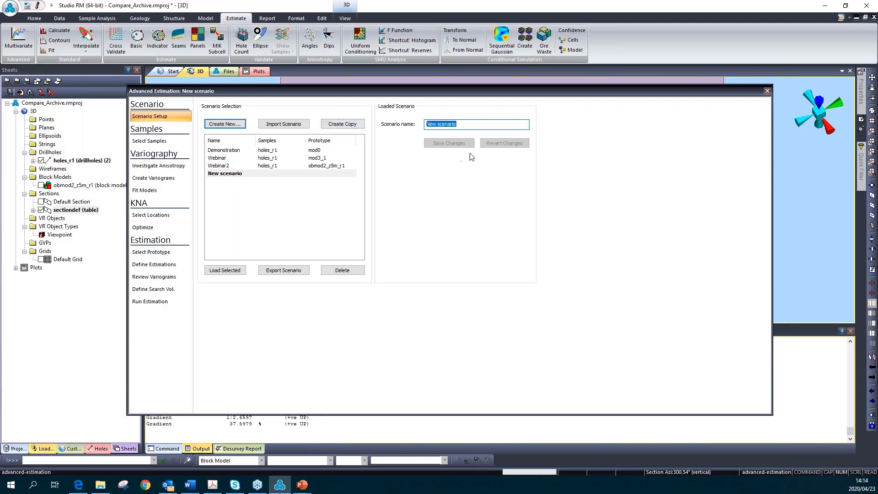
type("Web")
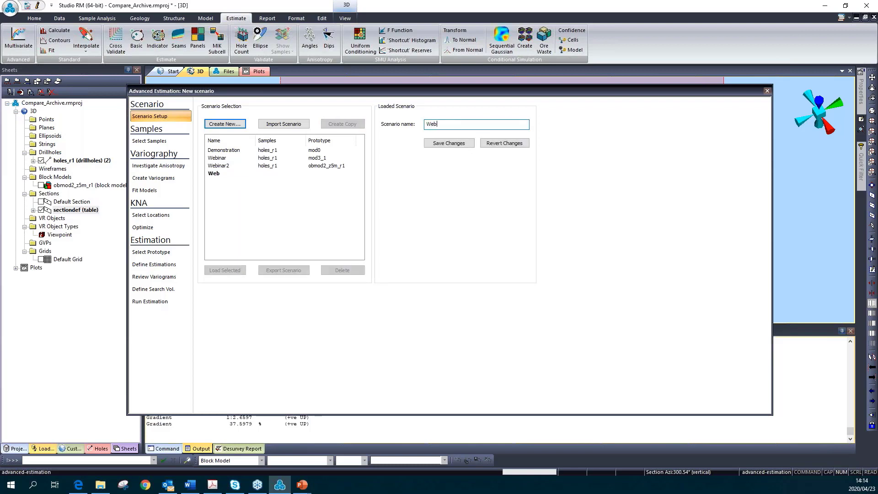
type("inar3")
left_click(450, 144)
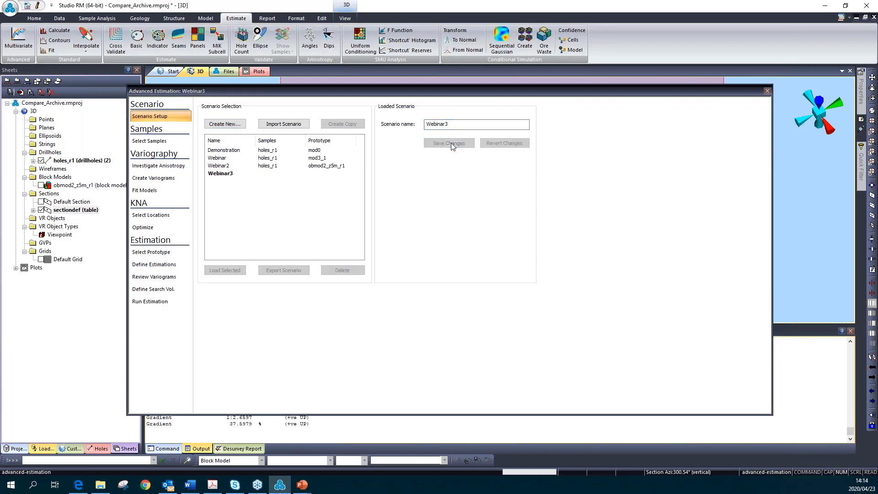
left_click(191, 485)
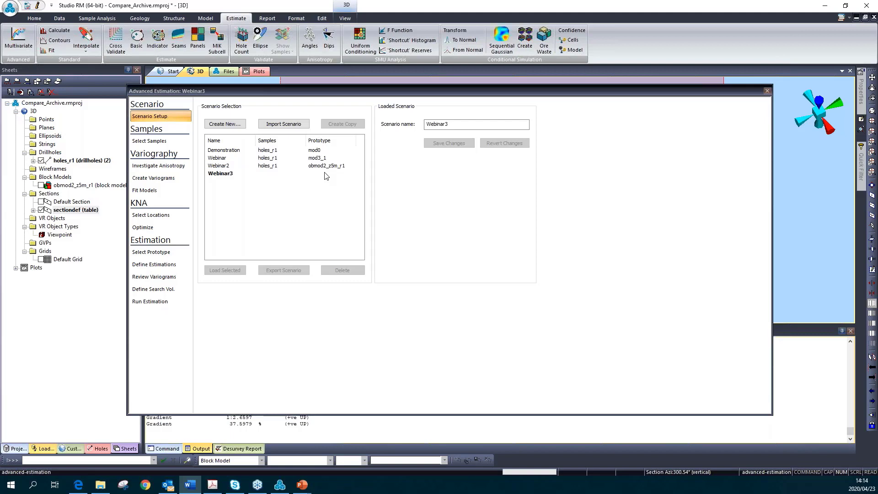
left_click(230, 174)
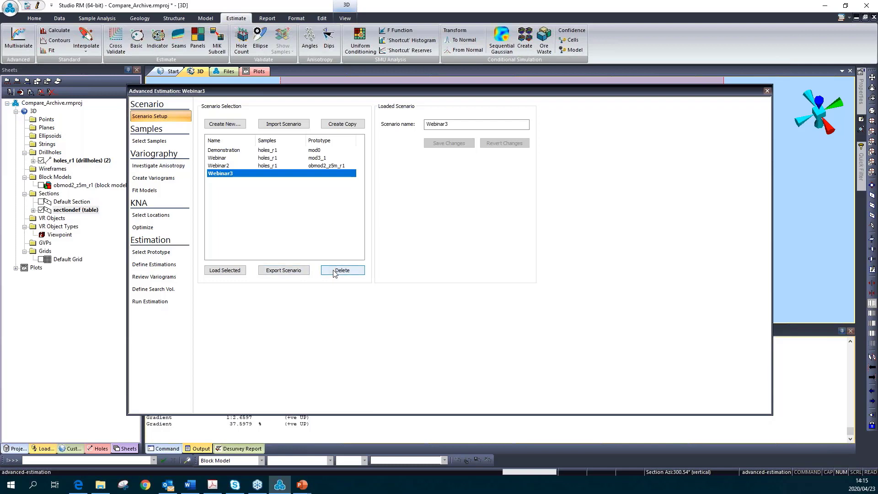
left_click(235, 272)
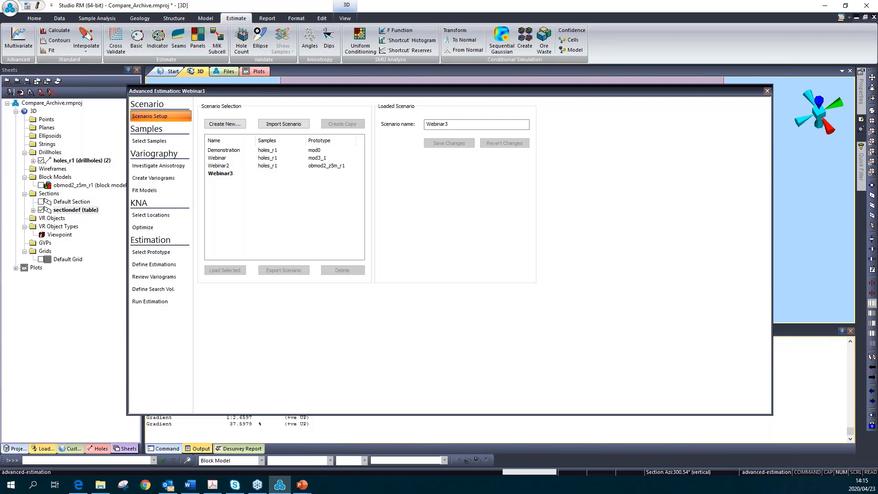
Set the HOLES_R1 drillhole file as the scenario's input samples and check its X coordinate field.
left_click(150, 141)
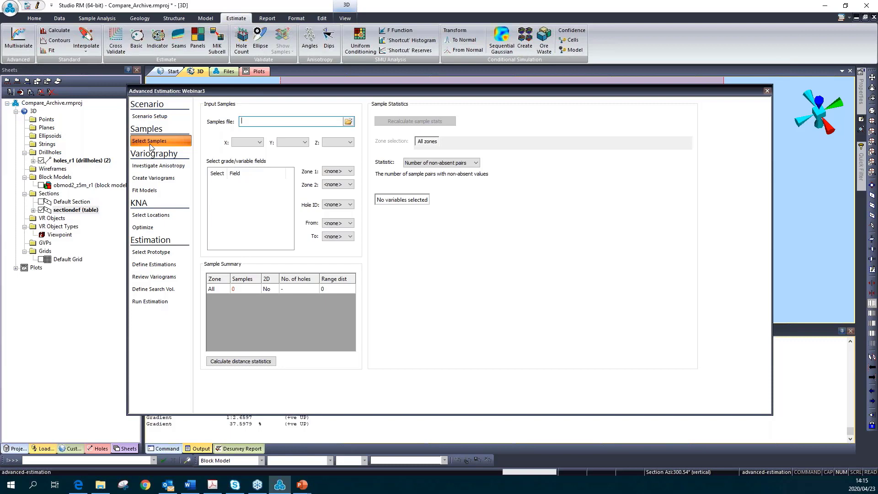
left_click(348, 121)
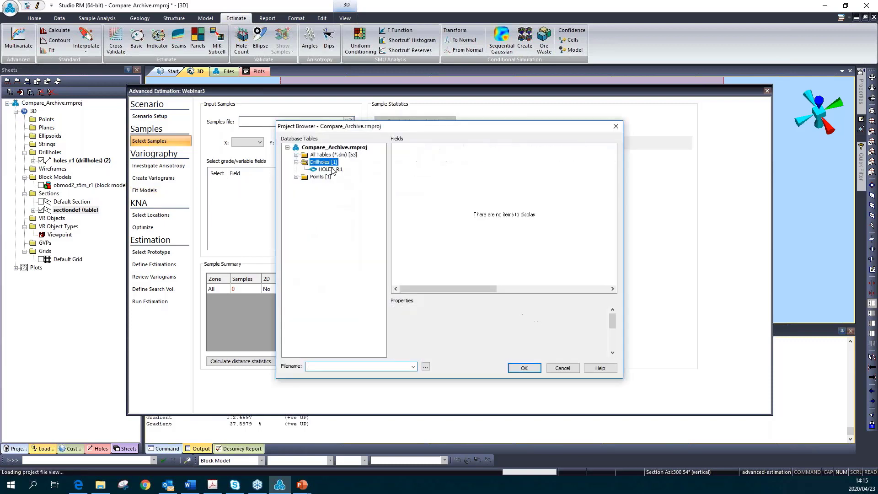
left_click(332, 170)
left_click(516, 367)
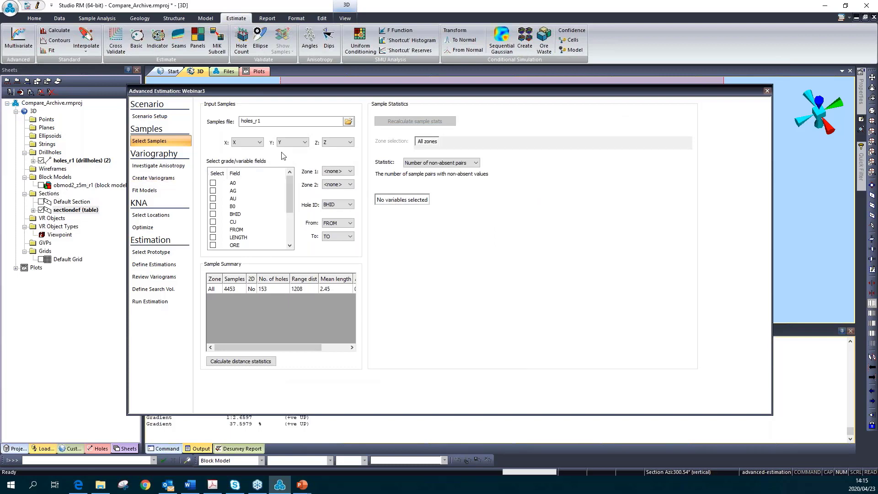
left_click(258, 143)
left_click(258, 143)
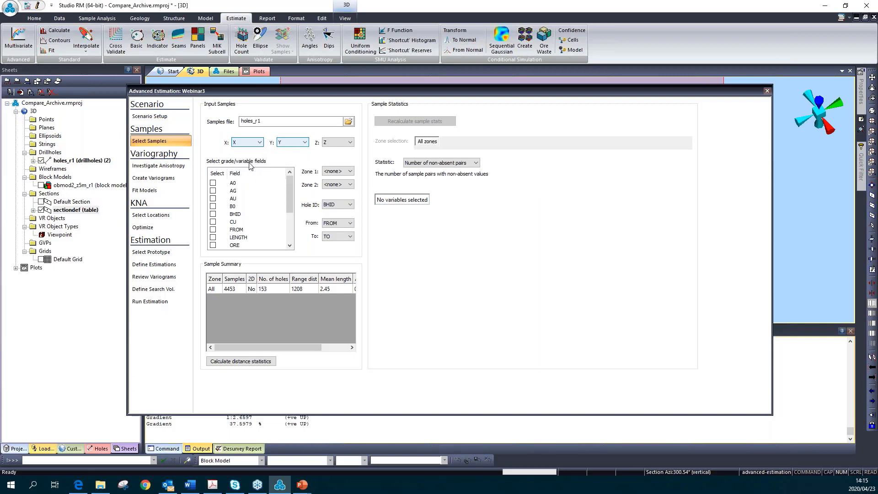
Include AG, AU and CU as the grade fields and set Zone 1 to ROCK.
left_click(213, 191)
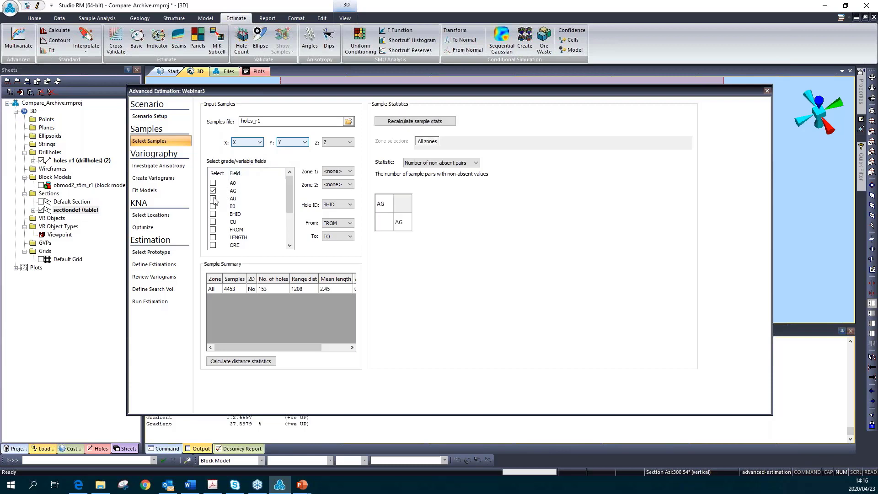
left_click(213, 199)
left_click(213, 222)
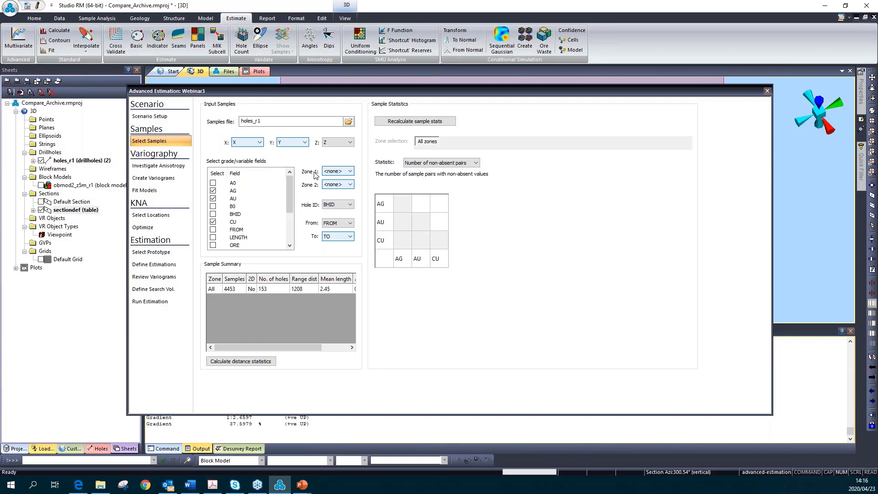
left_click(347, 171)
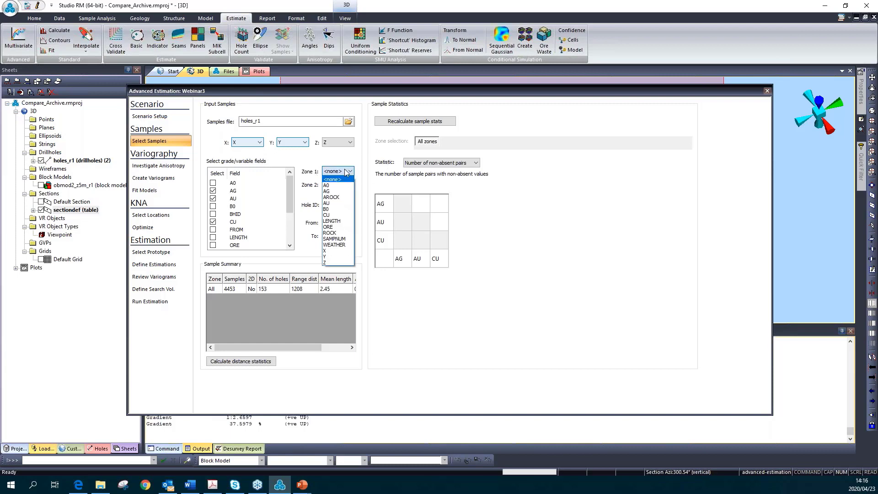
left_click(336, 233)
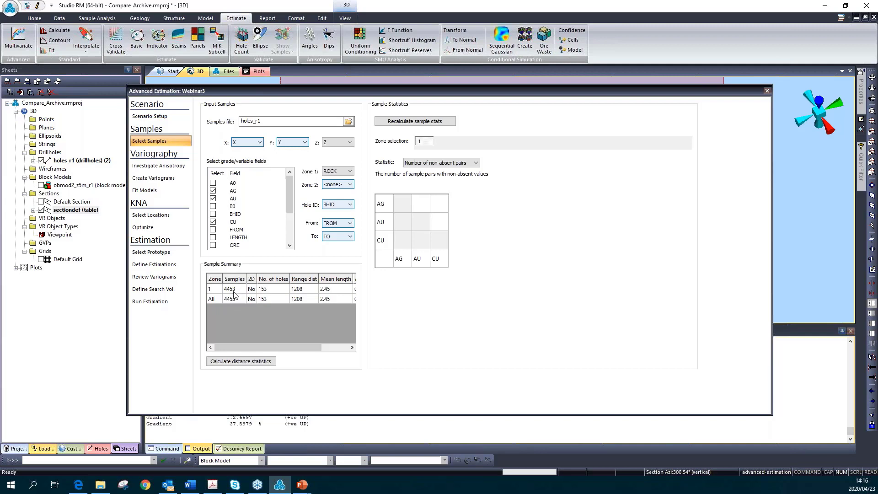
Recalculate the sample statistics for zone 1 and inspect the number of non-absent pairs for AU.
left_click(276, 290)
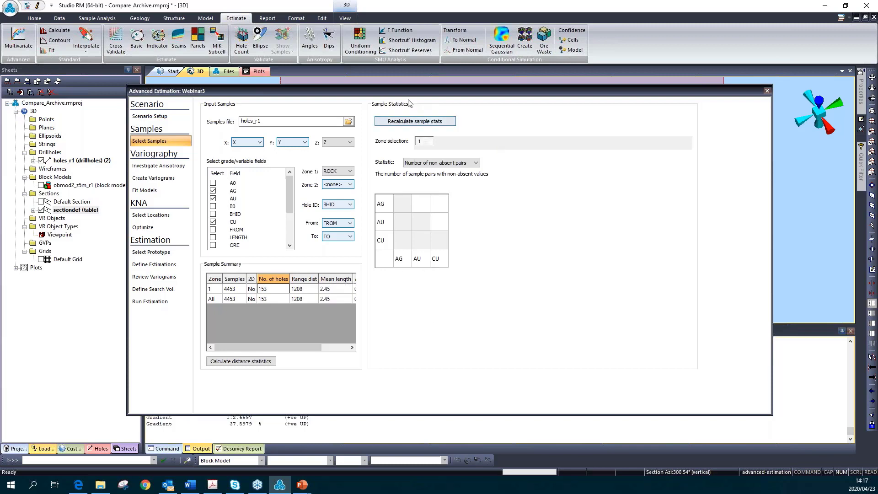
left_click(398, 122)
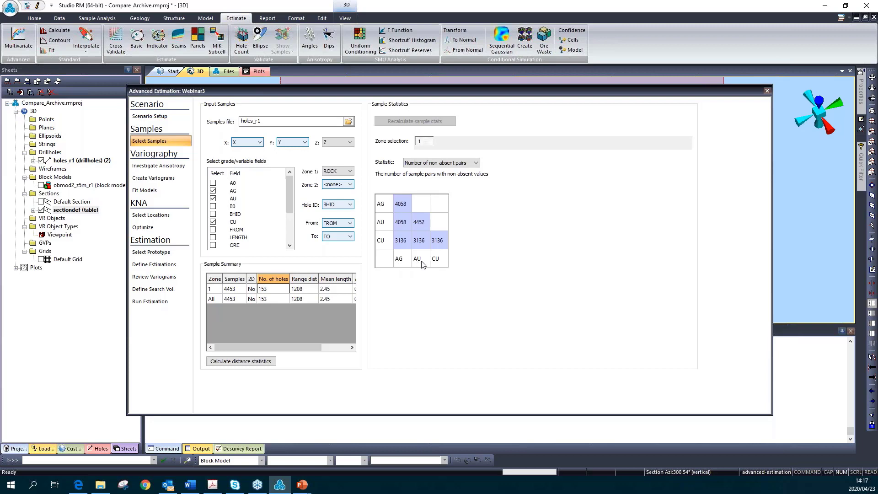
left_click(418, 225)
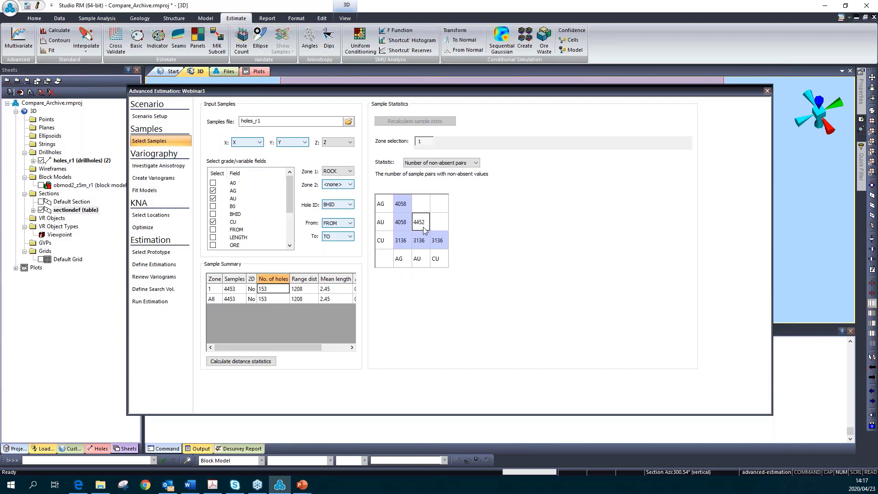
Inspect the non-absent pairs for AG and CU, and switch the statistic to Correlation to examine the grade relationships.
left_click(404, 208)
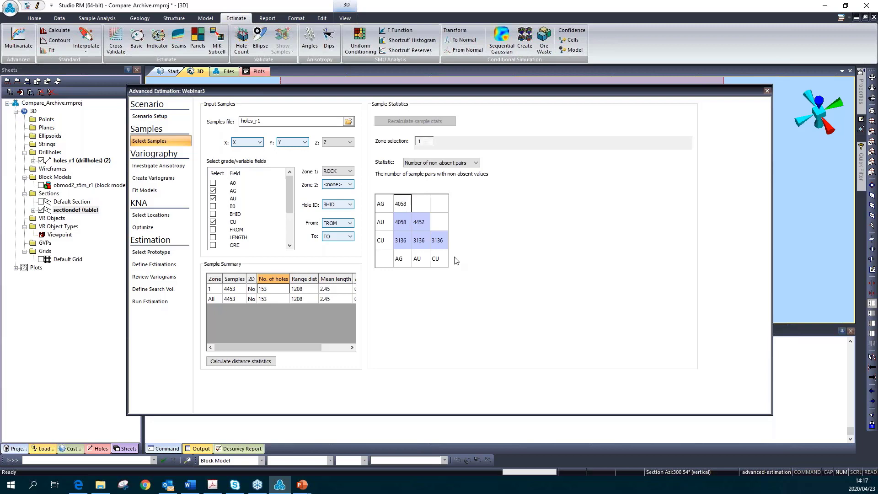
left_click(441, 243)
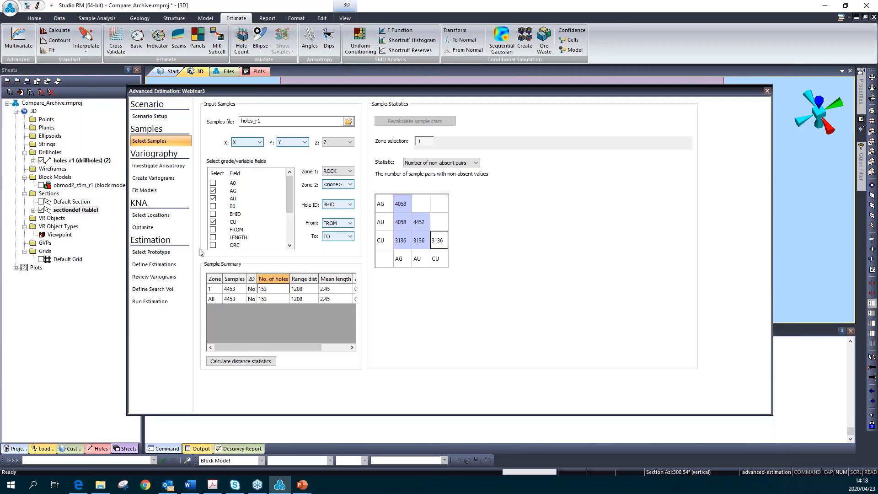
left_click(447, 165)
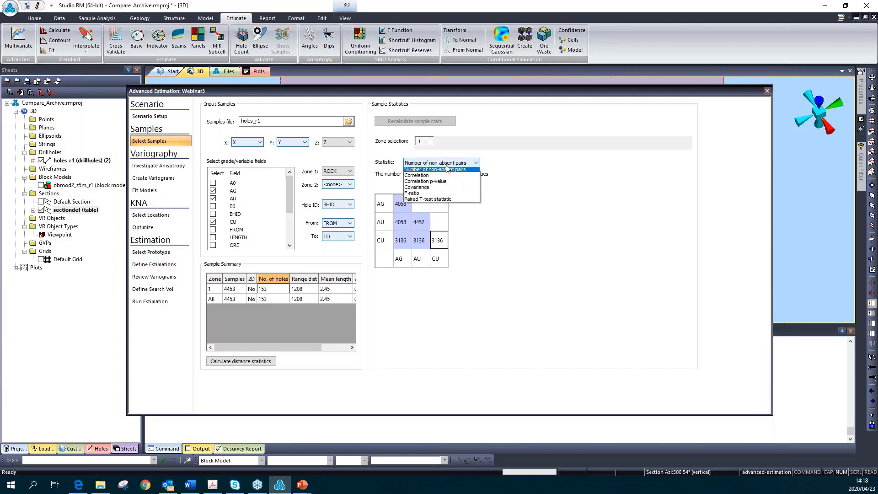
left_click(437, 178)
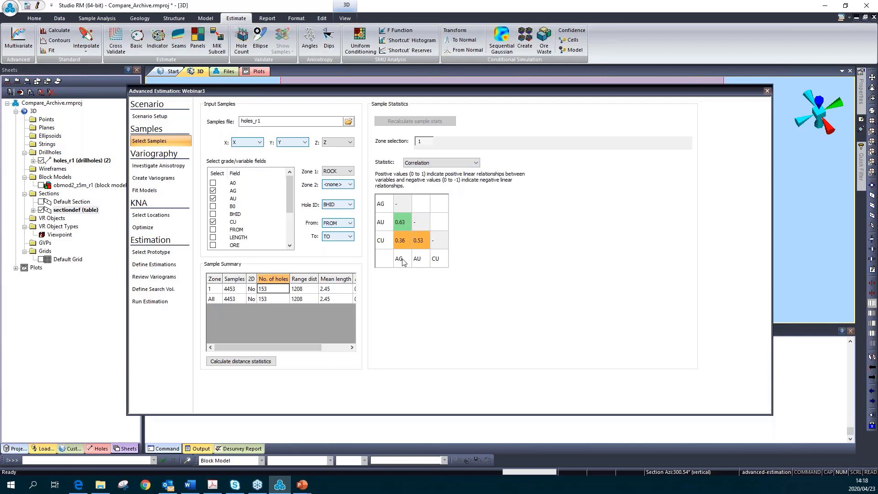
left_click(402, 226)
left_click(402, 262)
double_click(418, 244)
left_click(454, 163)
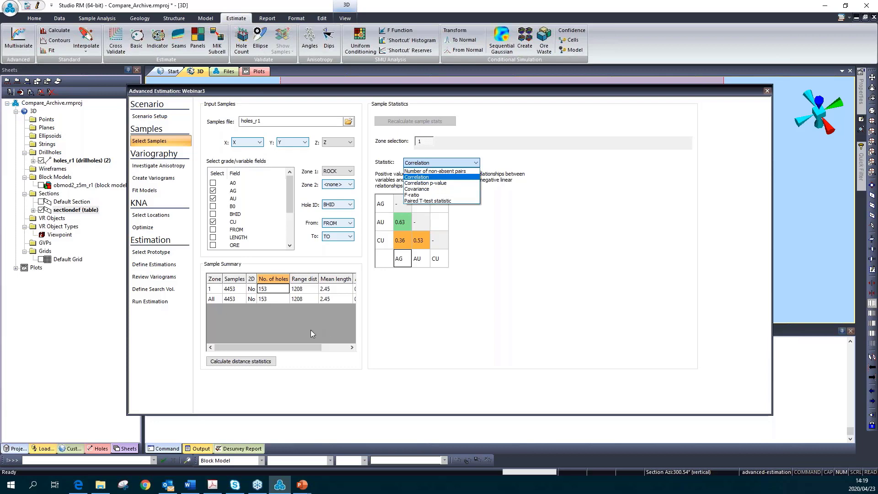
left_click(493, 322)
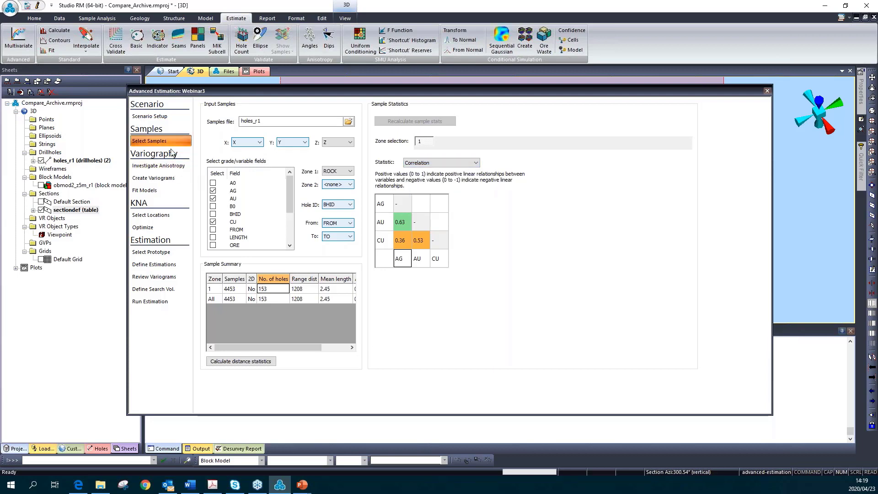
Go to Investigate Anisotropy and name the variogram 3D map file 3DMap.
left_click(172, 167)
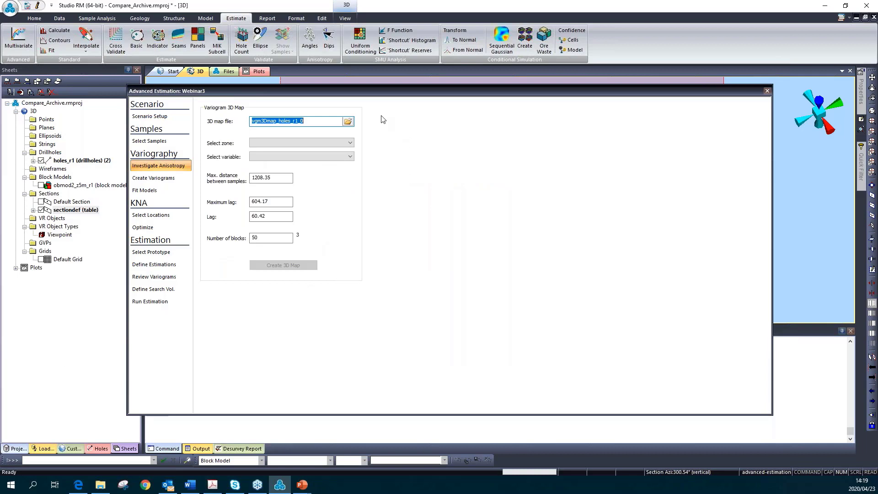
left_click(325, 121)
double_click(319, 123)
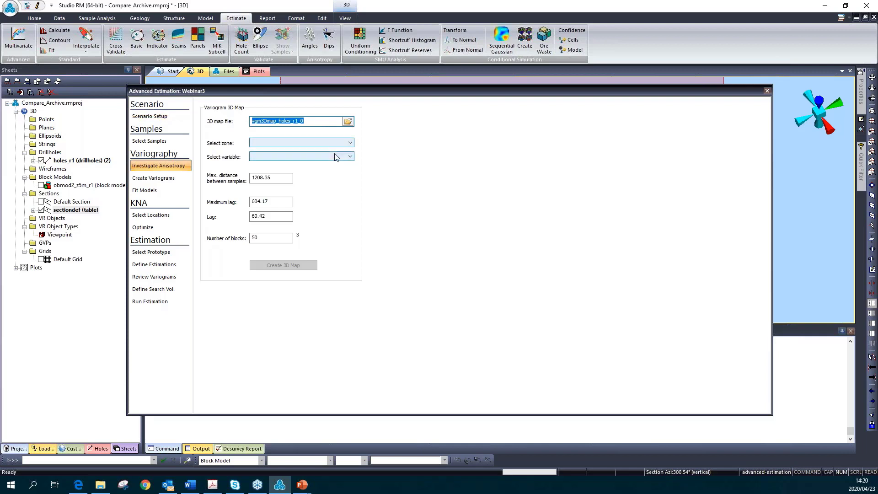
type("3DMap")
Select zone 1 and the AU variable for the variogram 3D map.
left_click(349, 143)
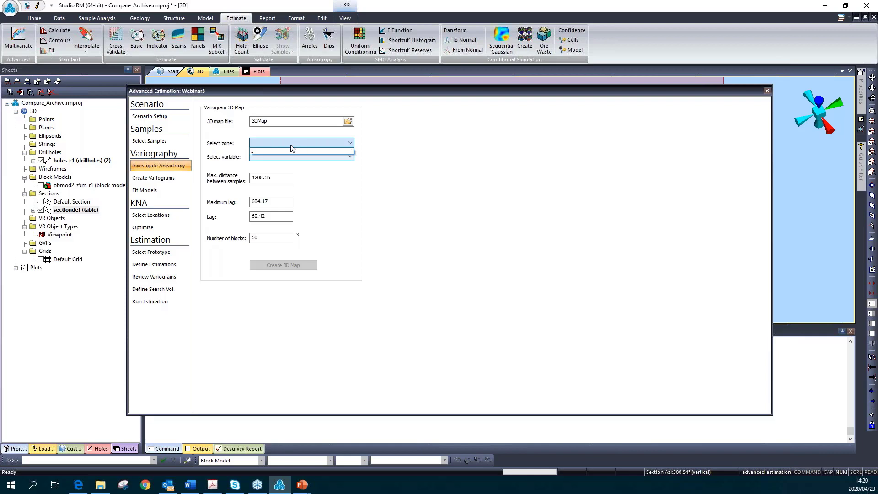
left_click(258, 153)
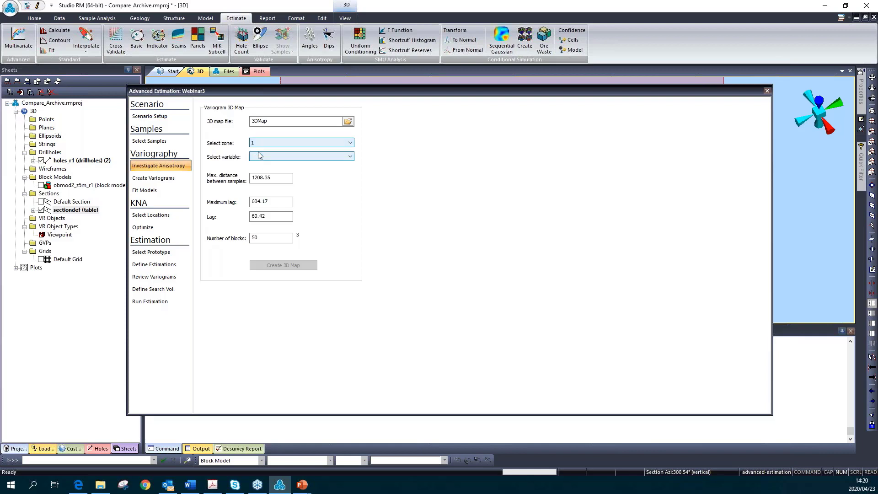
left_click(264, 158)
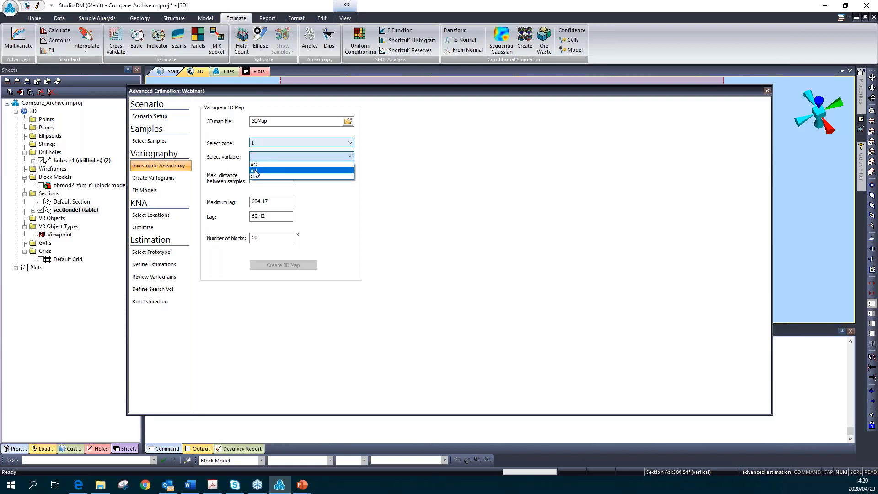
left_click(254, 171)
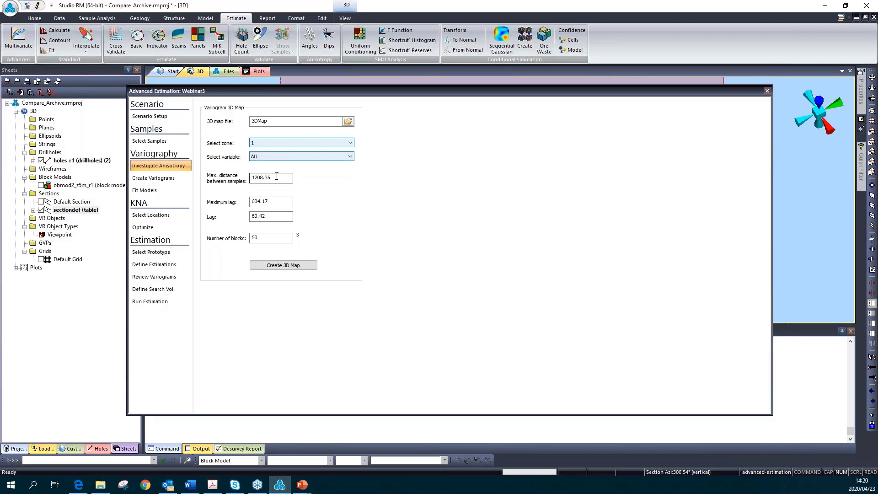
Review the 3D map's maximum sample distance, maximum lag, lag and number of blocks settings.
double_click(276, 177)
key("Tab")
key("Tab")
left_click(279, 217)
left_click(281, 205)
left_click(274, 157)
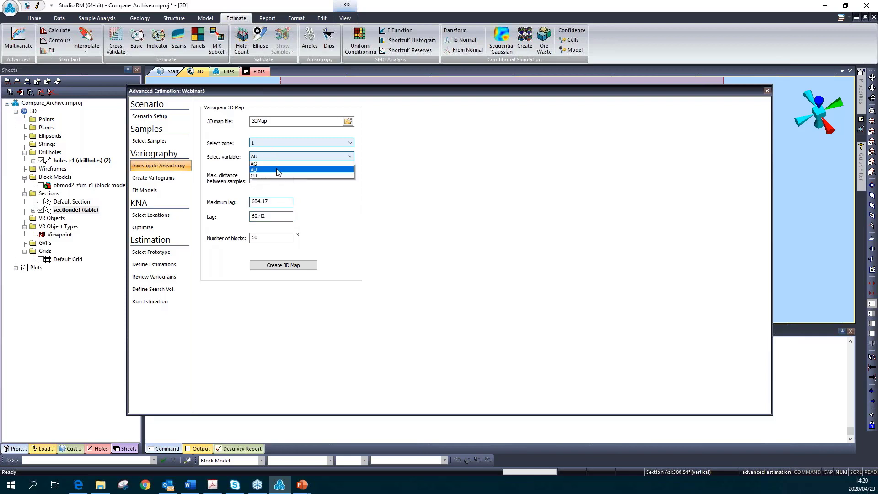
left_click(275, 217)
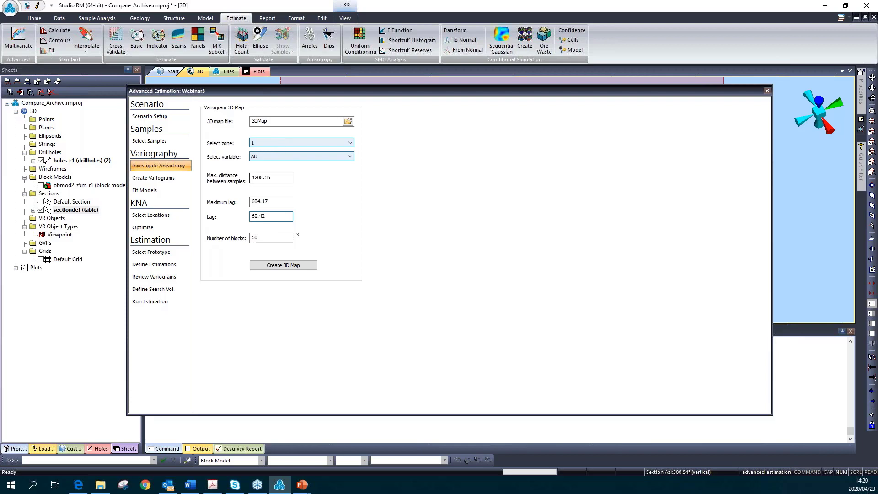
left_click_drag(269, 216, 247, 226)
left_click_drag(267, 237, 250, 237)
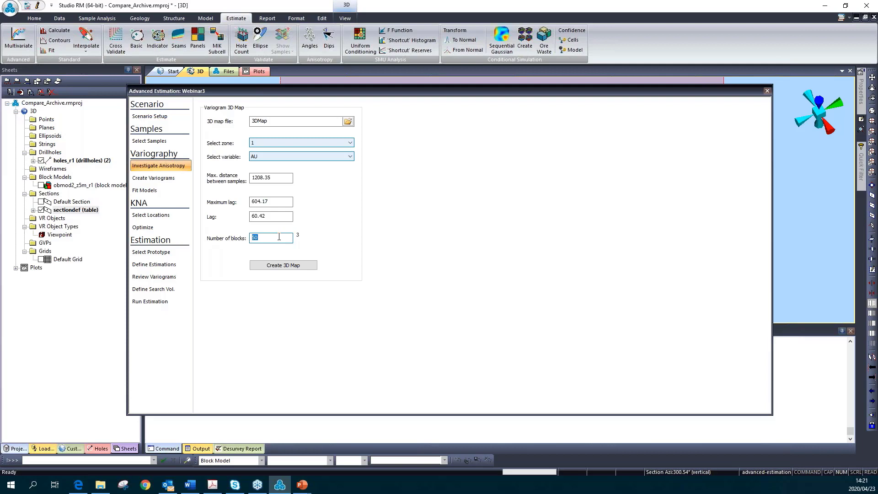
Create the variogram 3D map, close the Advanced Estimation window and enlarge the variogram viewing area.
left_click(280, 265)
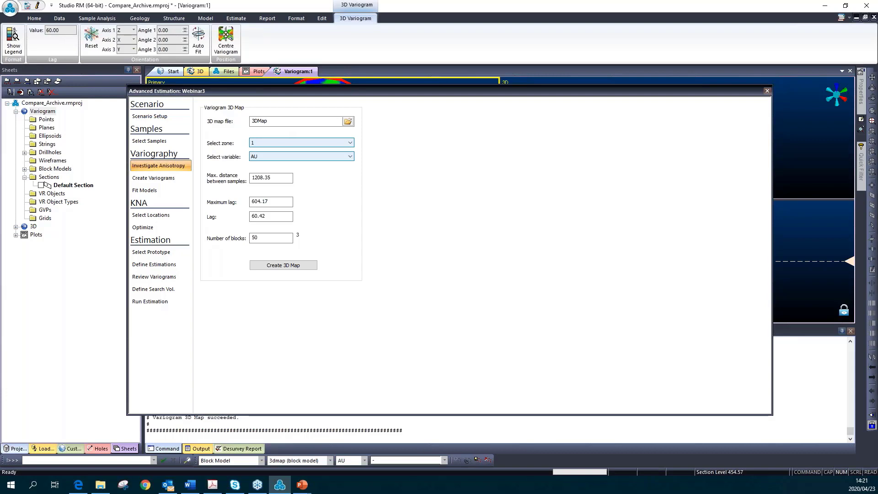
left_click(767, 90)
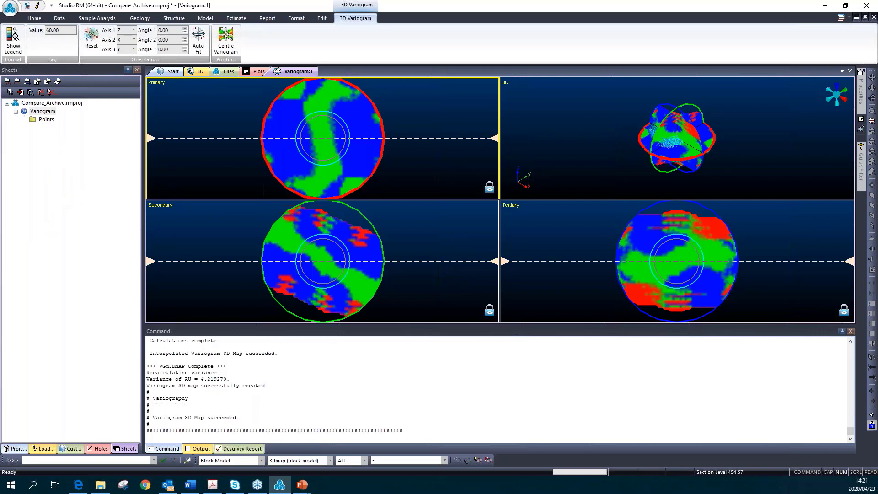
left_click_drag(819, 324, 812, 392)
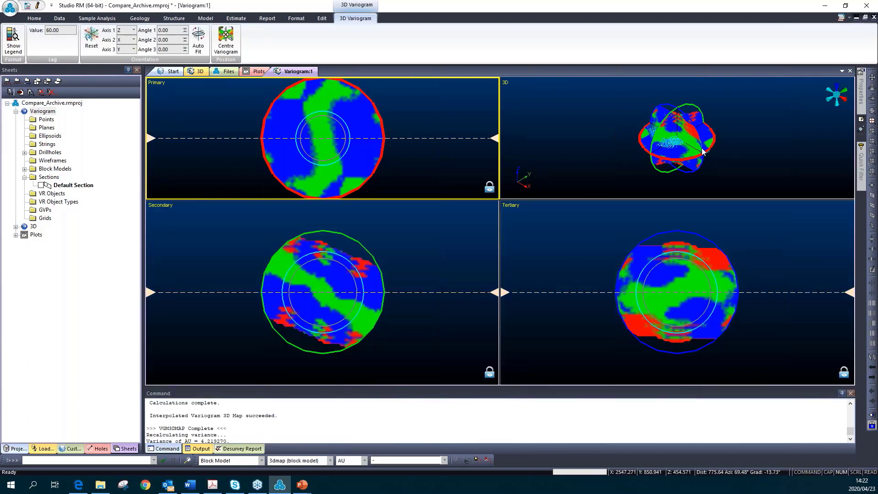
Examine the variogram map and the drillholes in the 3D view, temporarily hiding the 3dmap block model.
left_click(713, 150)
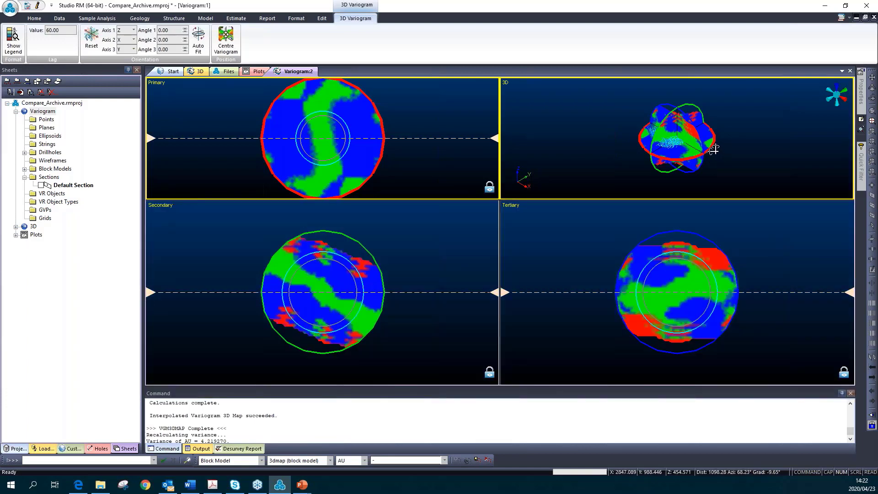
left_click_drag(713, 150, 758, 163)
scroll(679, 144, "up", 5)
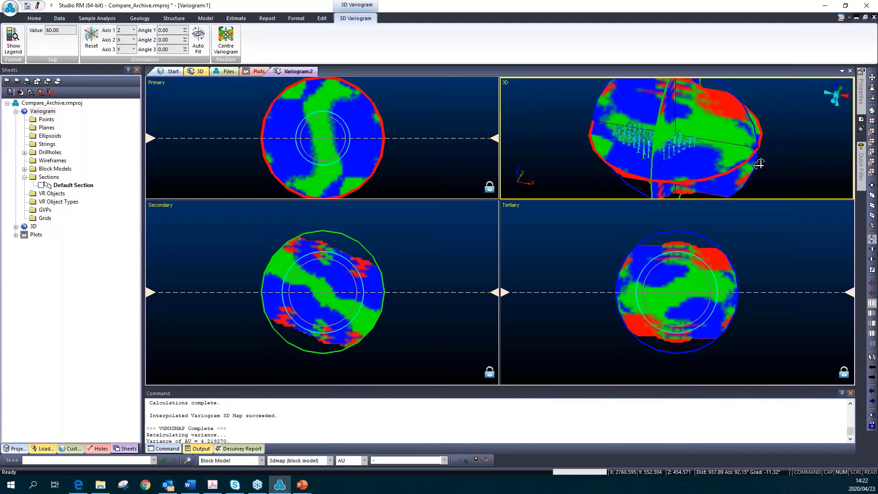
scroll(774, 167, "down", 3)
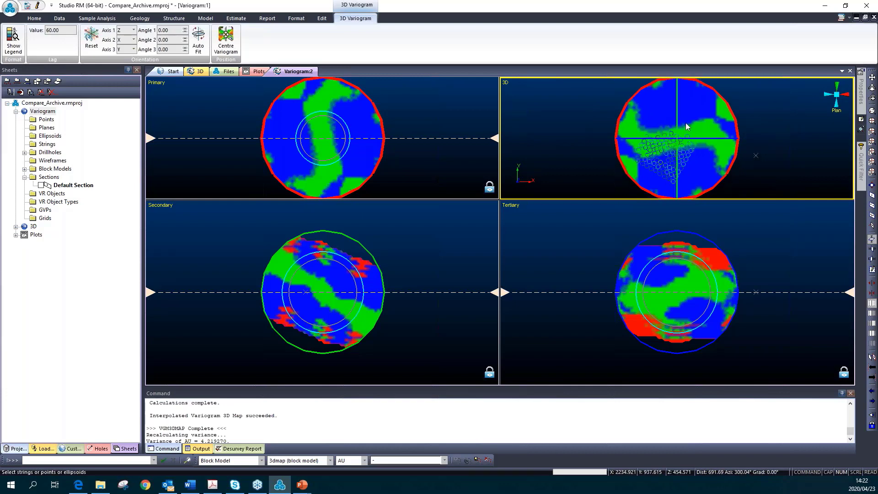
left_click(24, 169)
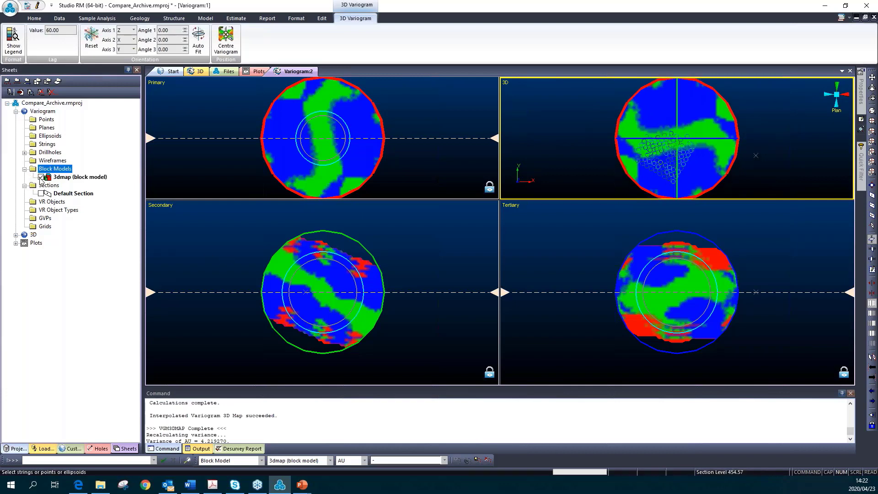
left_click(41, 176)
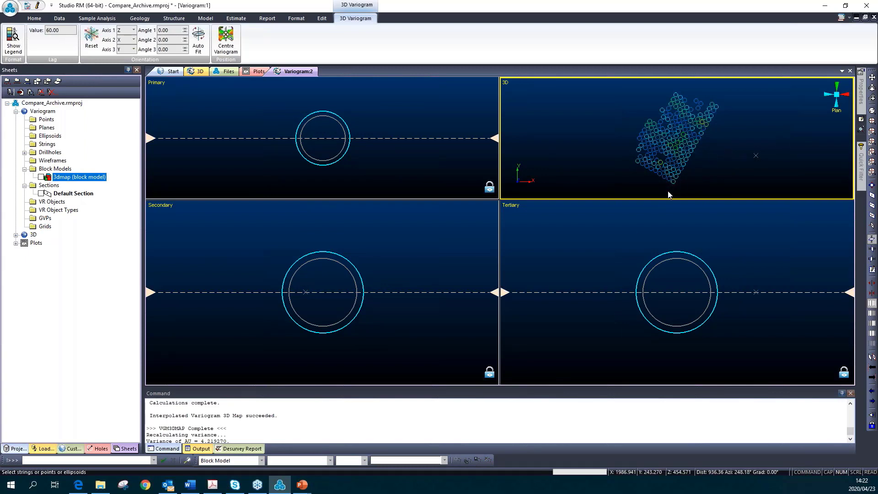
left_click(41, 177)
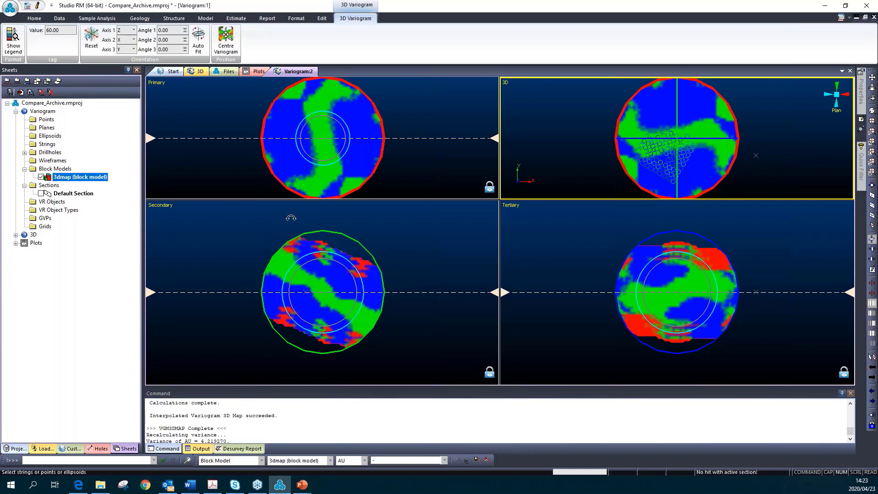
Rotate the primary plane to an Angle 1 of about 79.76, and raise the AU legend's lower break to about 4.08.
left_click_drag(349, 173, 382, 110)
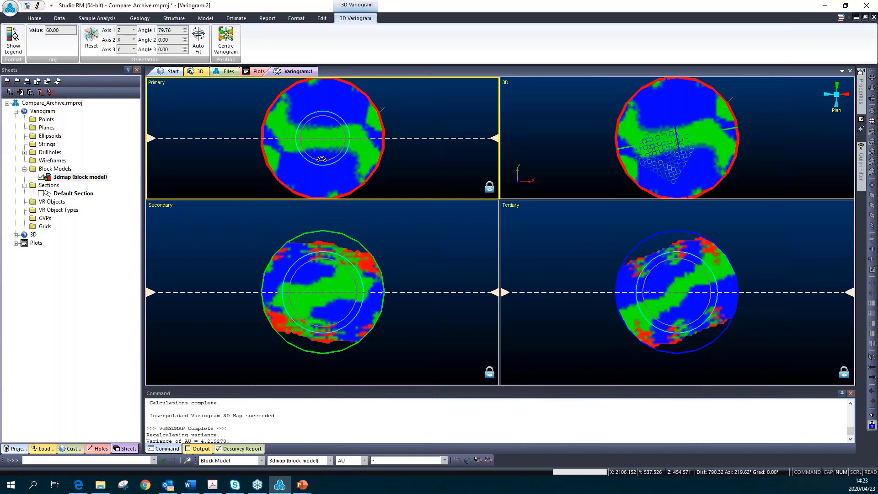
left_click(14, 44)
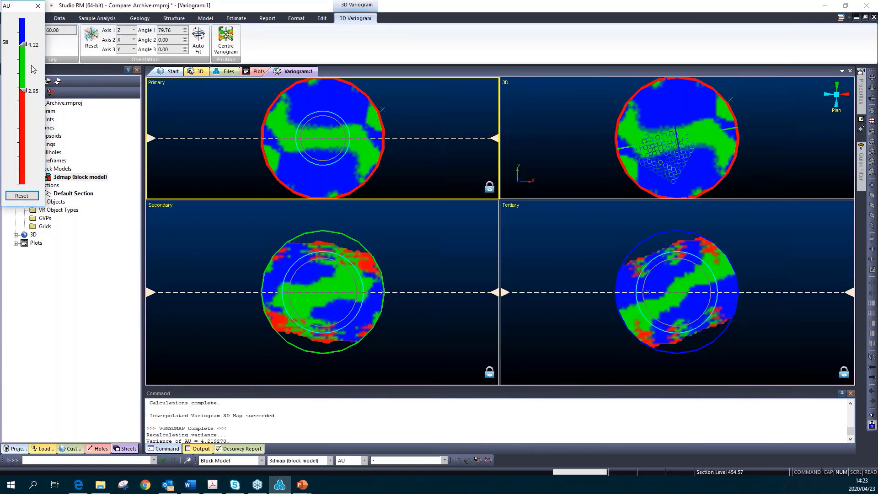
left_click_drag(26, 94, 22, 54)
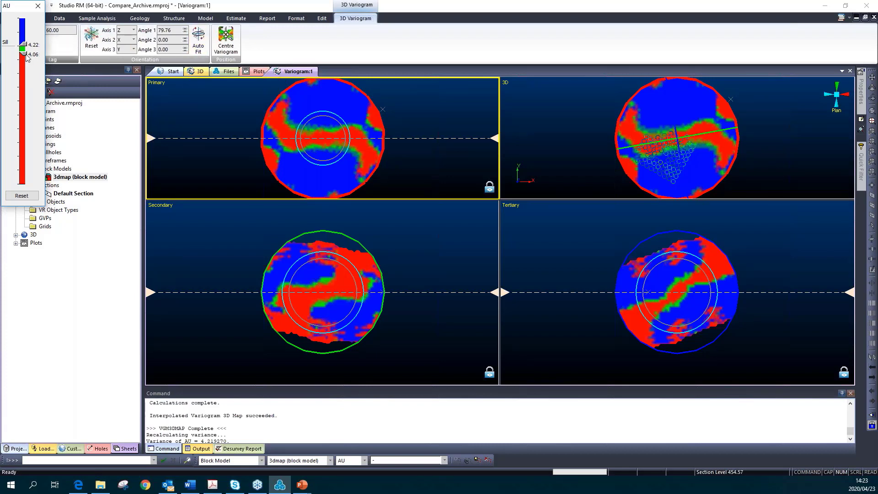
left_click_drag(24, 54, 26, 53)
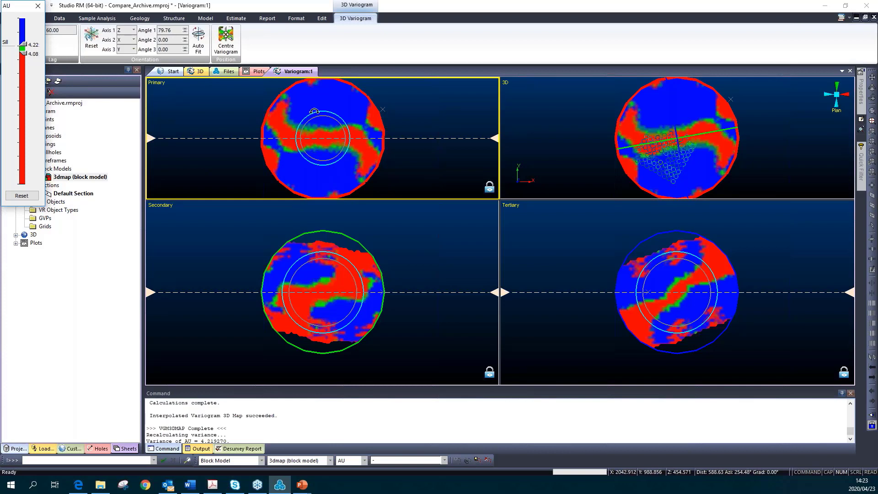
Rotate the secondary plane to an Angle 2 of about -18.81 and the tertiary plane to an Angle 3 of about 38.81.
left_click_drag(344, 247, 358, 257)
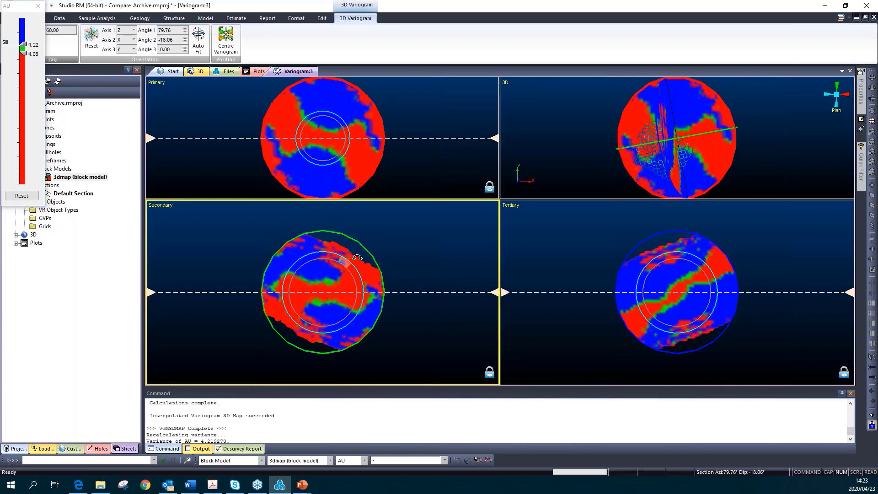
left_click_drag(654, 337, 714, 295)
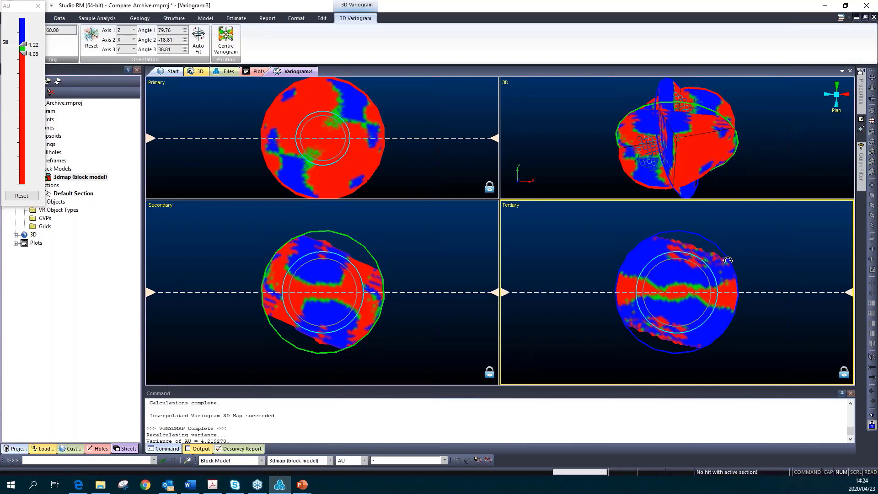
Examine the rotated variogram planes against the drillholes in the 3D view from several directions.
left_click_drag(692, 166, 633, 145)
scroll(714, 125, "up", 2)
scroll(714, 126, "up", 1)
scroll(714, 125, "down", 1)
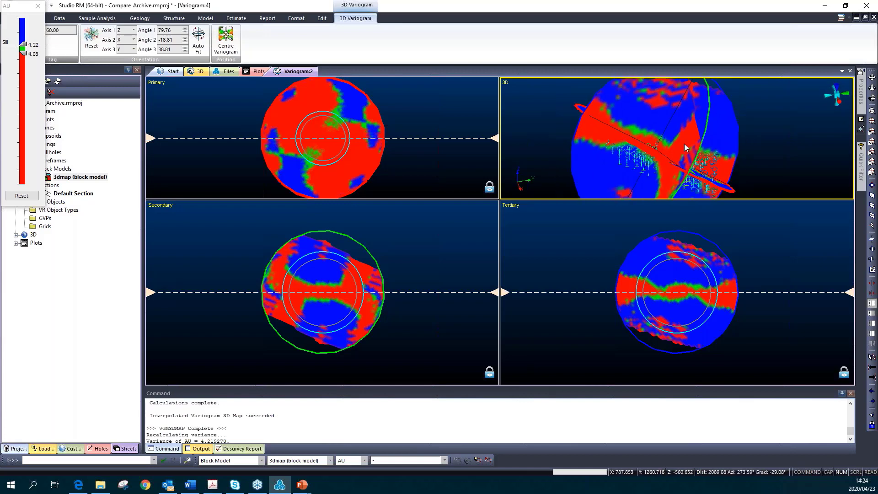
left_click_drag(693, 160, 674, 152)
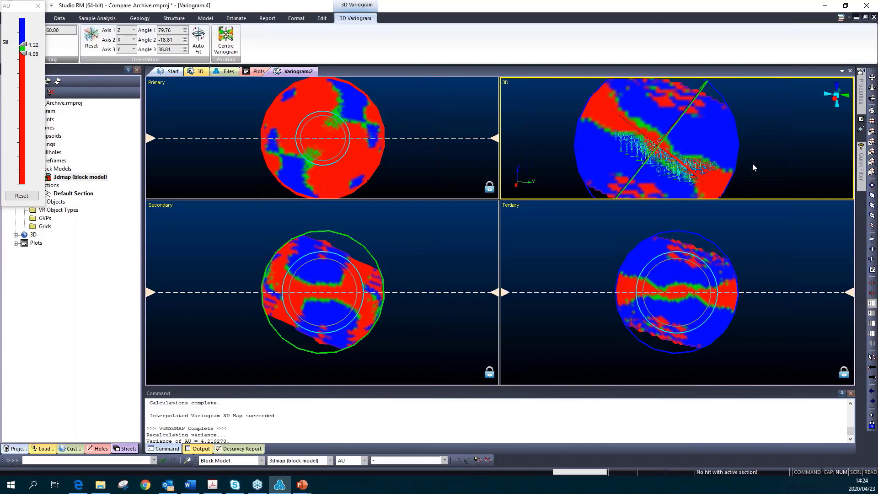
mouse_move(736, 158)
left_mouse_down()
mouse_move(696, 146)
mouse_move(643, 171)
mouse_move(706, 127)
mouse_move(683, 146)
mouse_move(697, 152)
mouse_move(694, 190)
mouse_move(683, 179)
mouse_move(608, 185)
mouse_move(624, 169)
mouse_move(739, 171)
left_mouse_up()
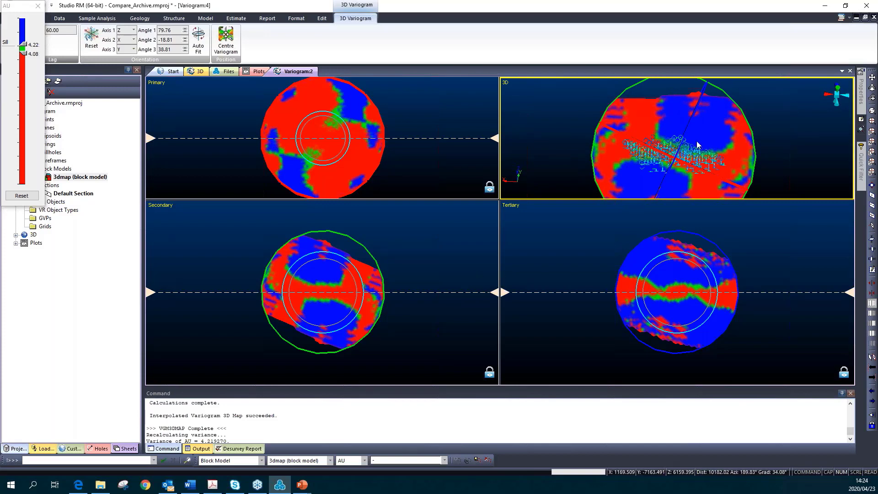
scroll(697, 146, "down", 3)
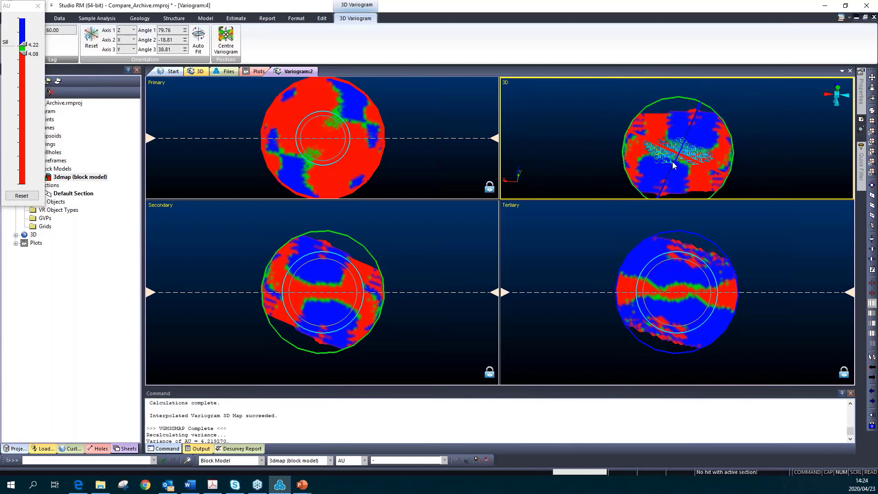
left_click_drag(735, 139, 679, 173)
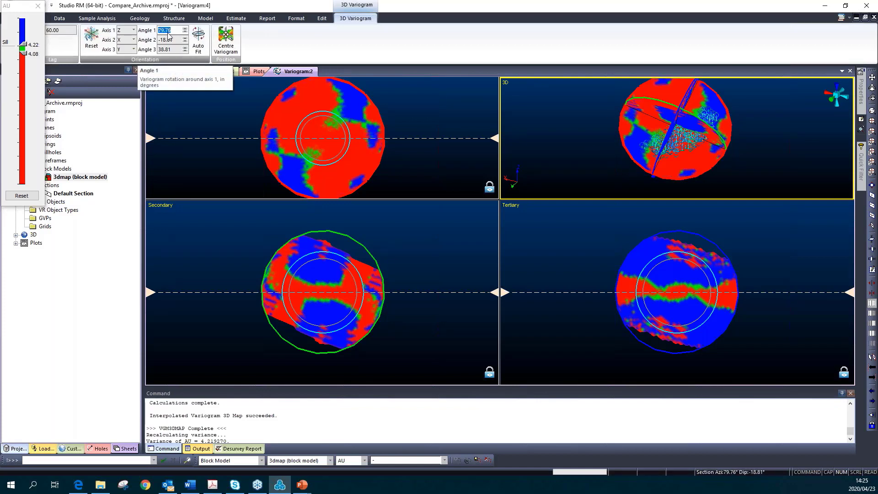
Review the three variogram rotation angles and examine the aligned planes from another direction in the 3D view.
key("Tab")
key("Tab")
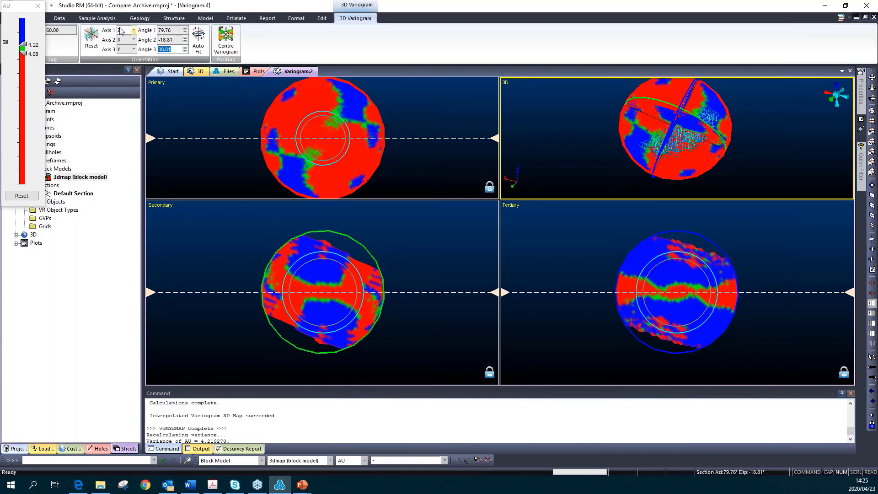
left_click(176, 39)
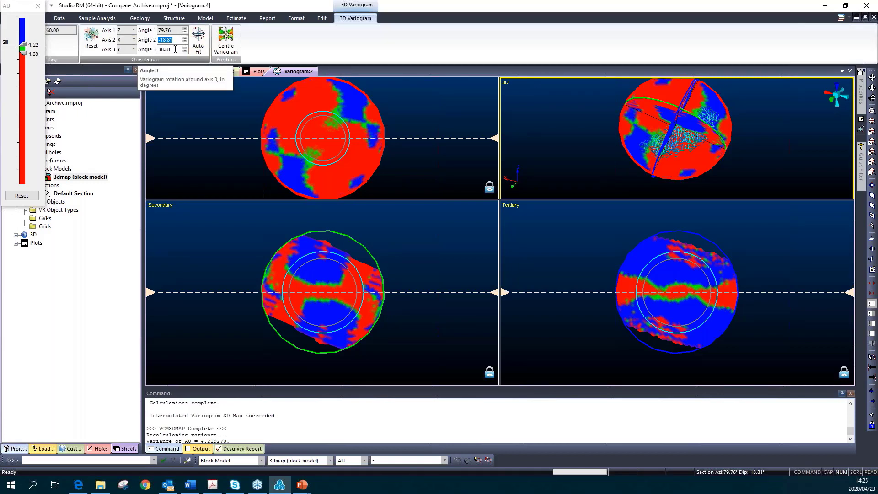
left_click(161, 50)
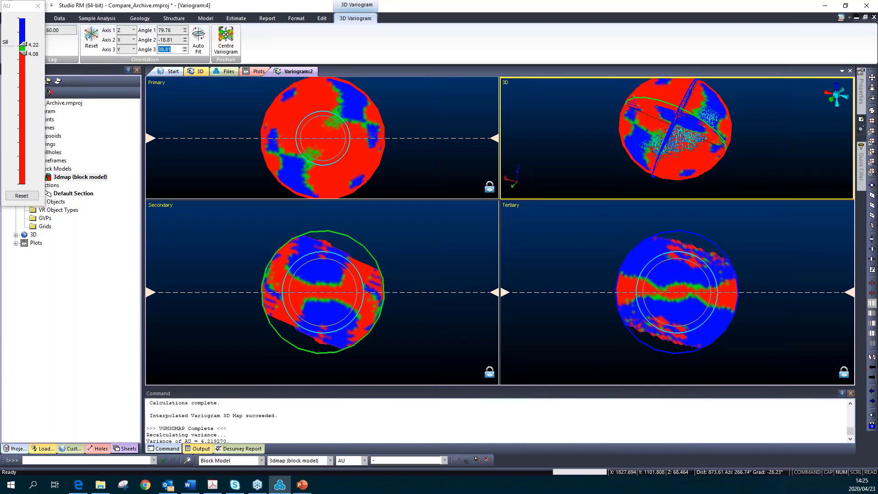
left_click_drag(672, 171, 636, 154, "shift")
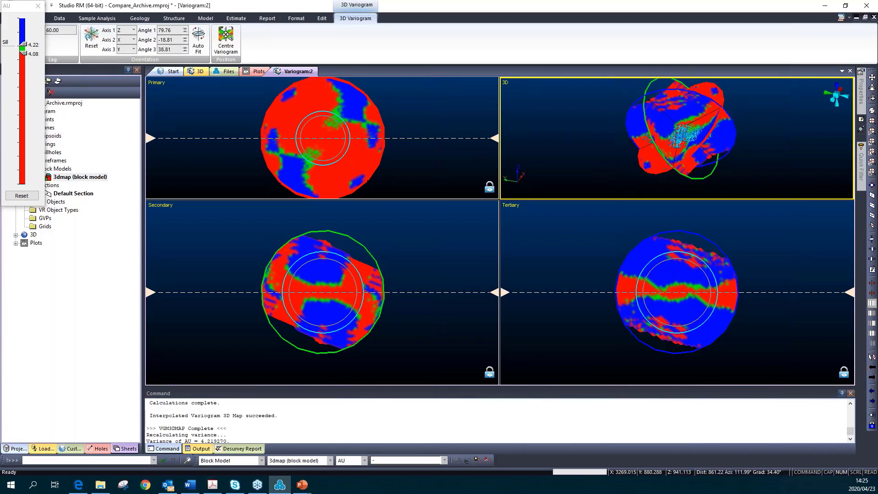
Close the AU legend and return to the Webinar3 Advanced Estimation scenario to create variograms.
left_click(38, 6)
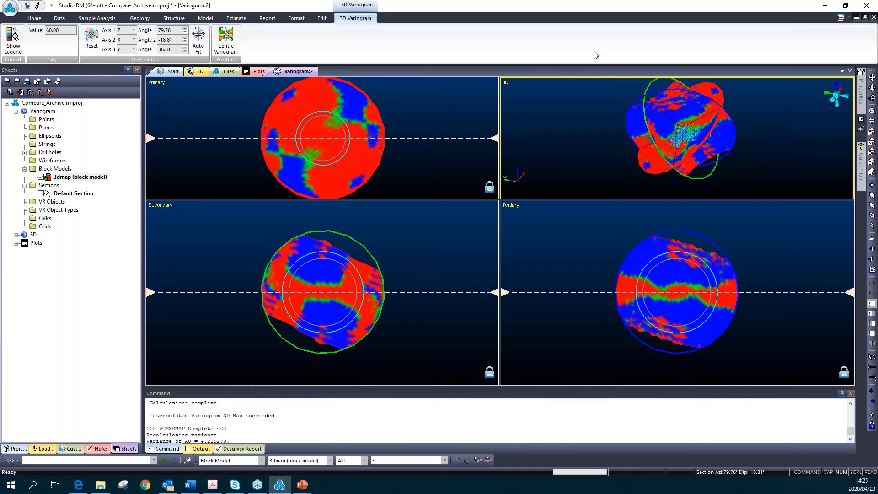
key("alt+Tab")
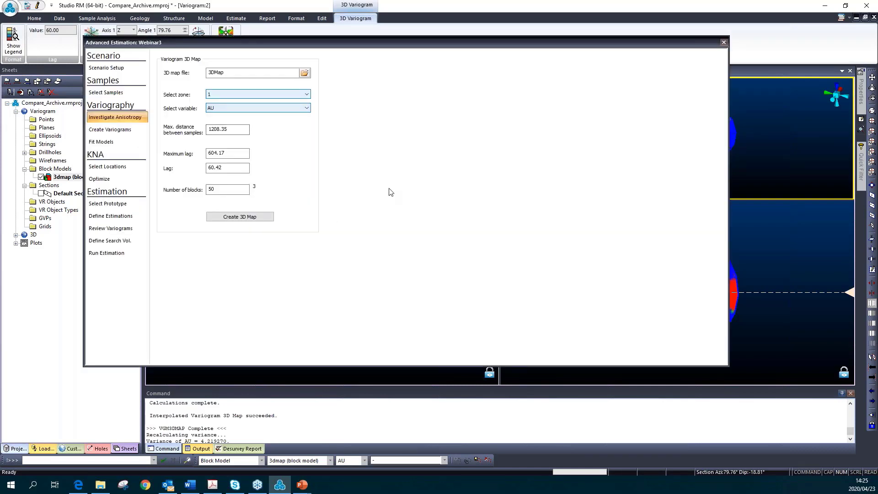
left_click(134, 129)
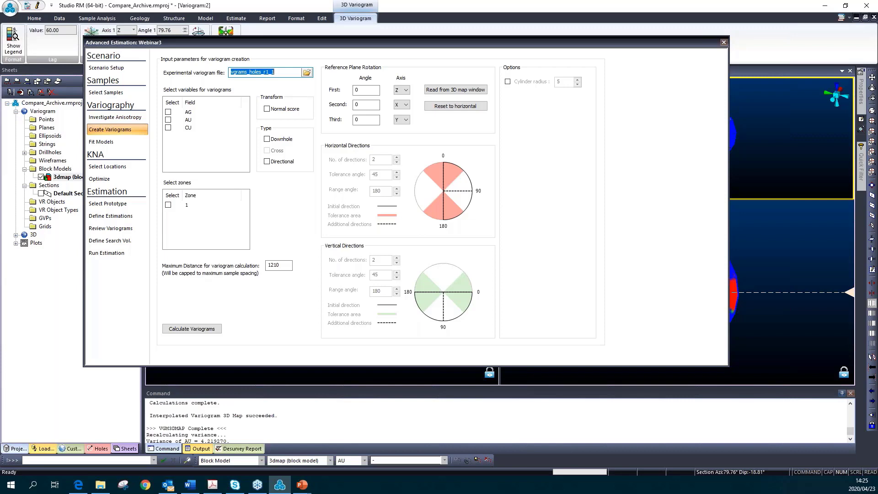
Select AG, AU and CU in zone 1 for variogram creation, with the Downhole and Directional types enabled.
left_click(168, 111)
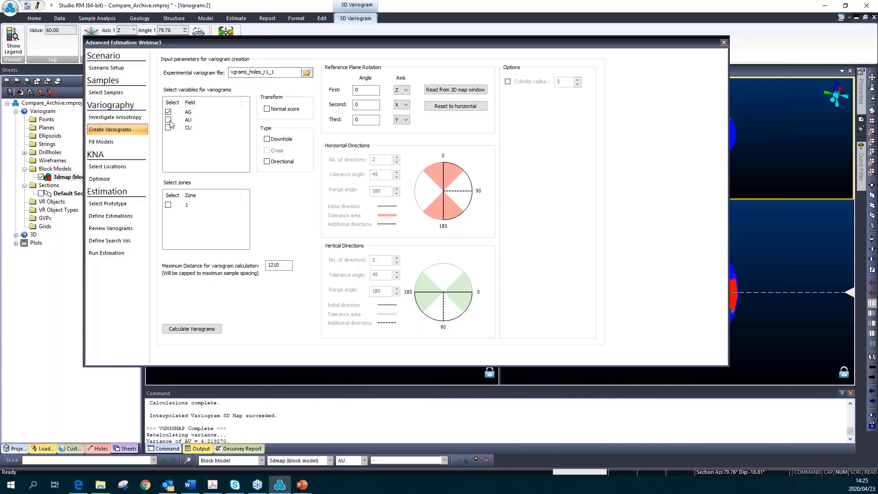
left_click(168, 119)
left_click(168, 128)
left_click(169, 206)
left_click(267, 139)
left_click(267, 151)
left_click(268, 162)
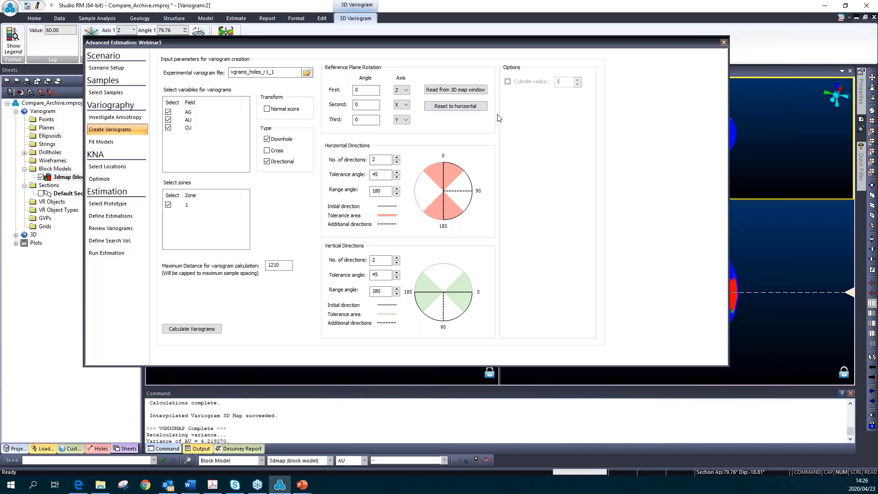
Read the reference plane rotation from the 3D map window and set six horizontal directions.
left_click(437, 91)
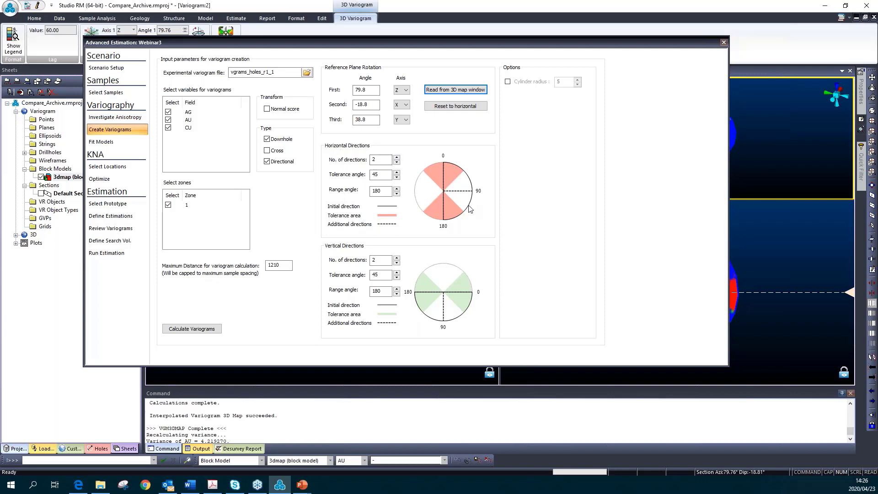
left_click(397, 157)
left_click(398, 158)
left_click(397, 158)
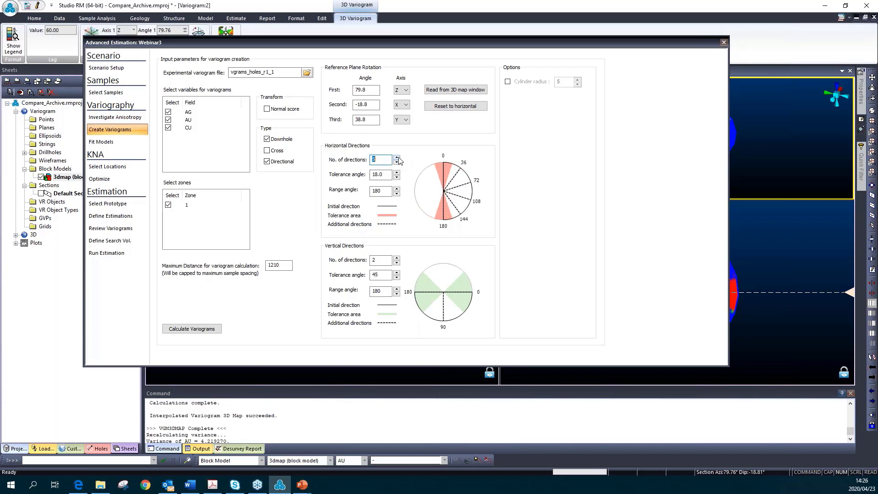
left_click(397, 157)
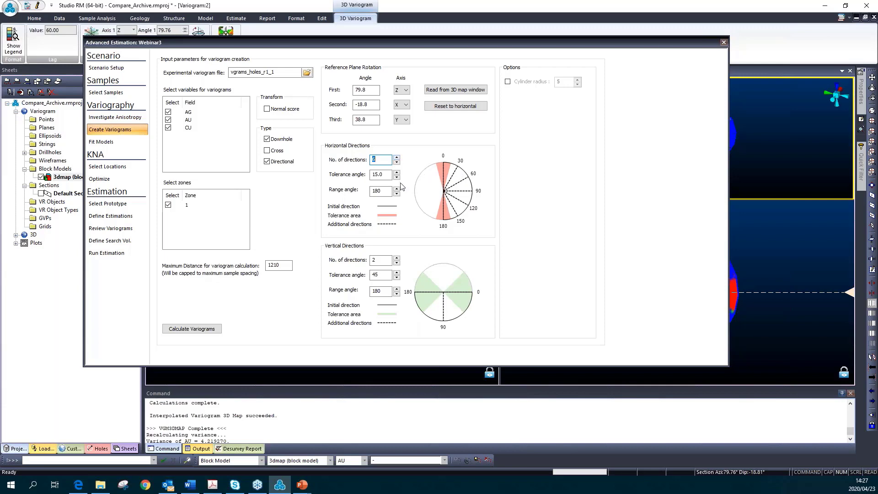
left_click(389, 175)
Set the number of vertical directions to 1.
left_click(397, 258)
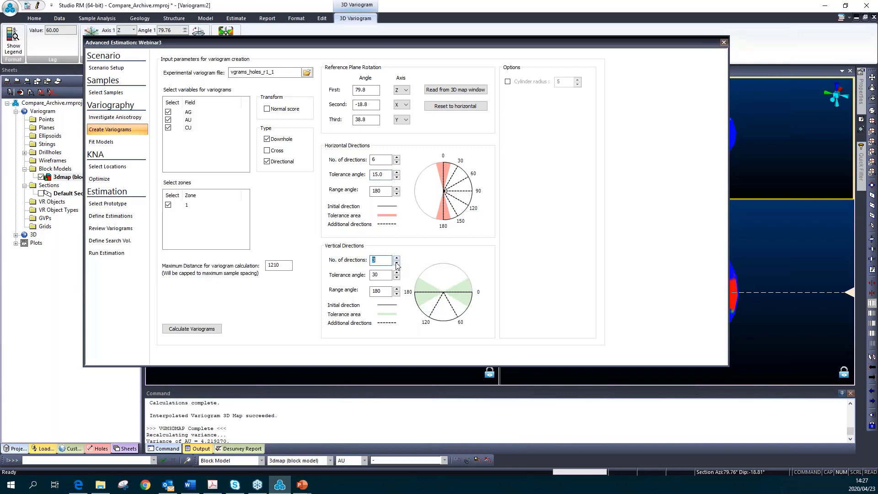
left_click(396, 263)
left_click(396, 263)
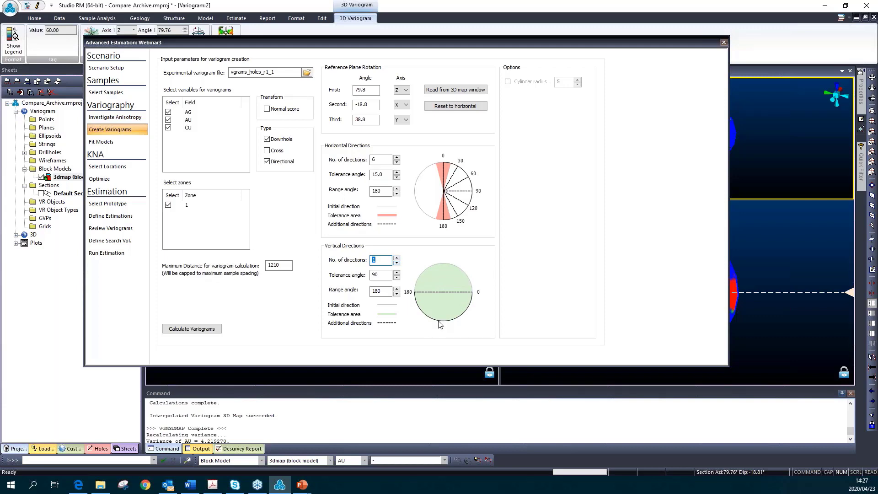
Calculate the experimental variograms with a cylinder radius of 25 and go to the model fitting stage.
left_click(508, 82)
double_click(568, 83)
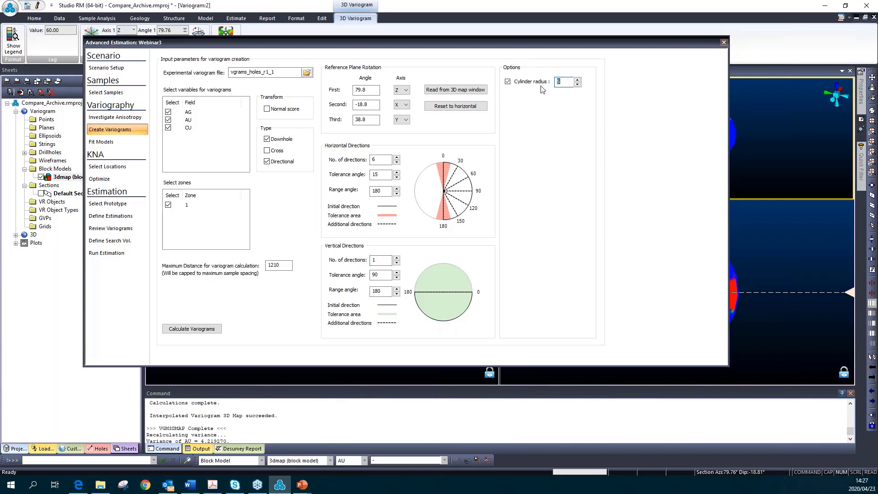
type("25")
left_click(197, 330)
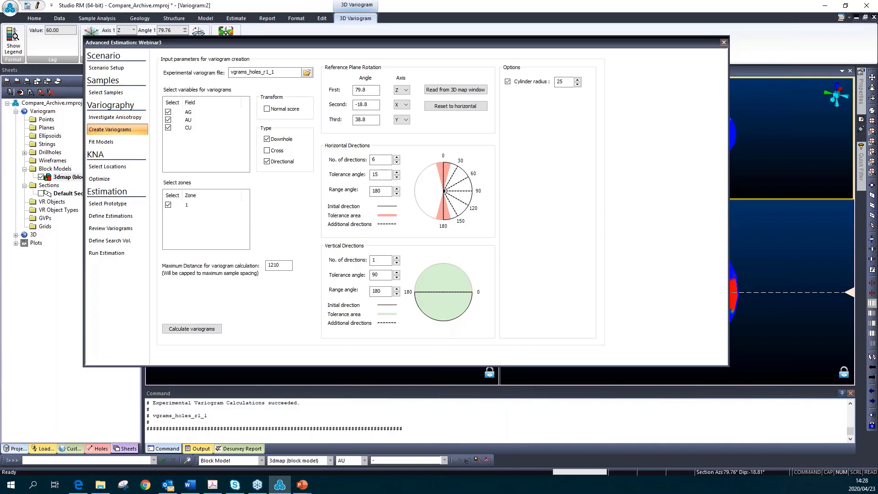
left_click(110, 144)
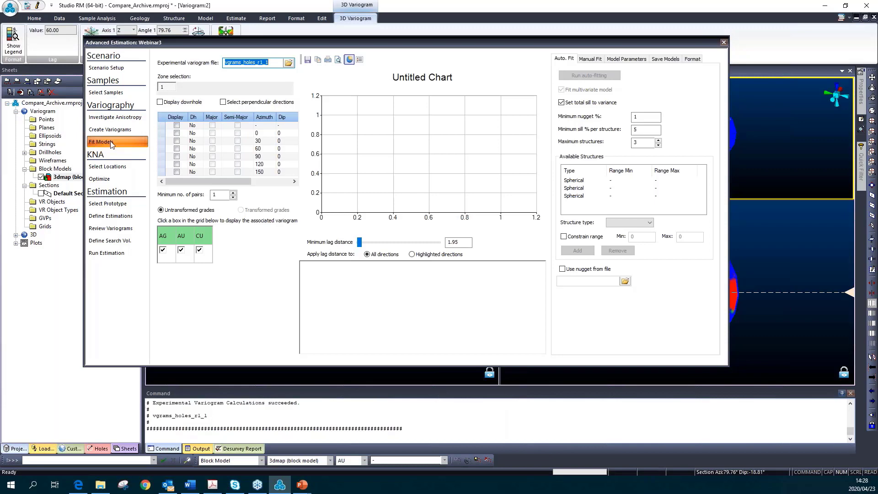
Try to load an experimental variogram file named vgrams_test for model fitting.
left_click(275, 64)
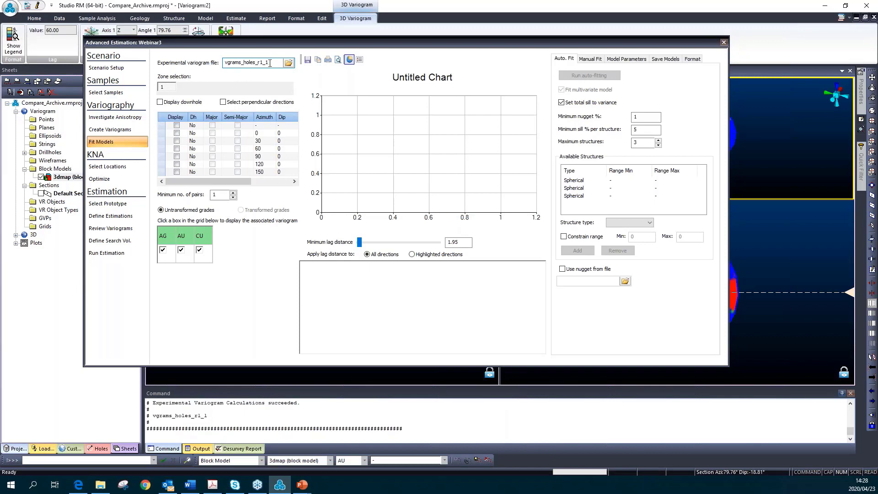
left_click_drag(264, 62, 241, 62)
type("_test")
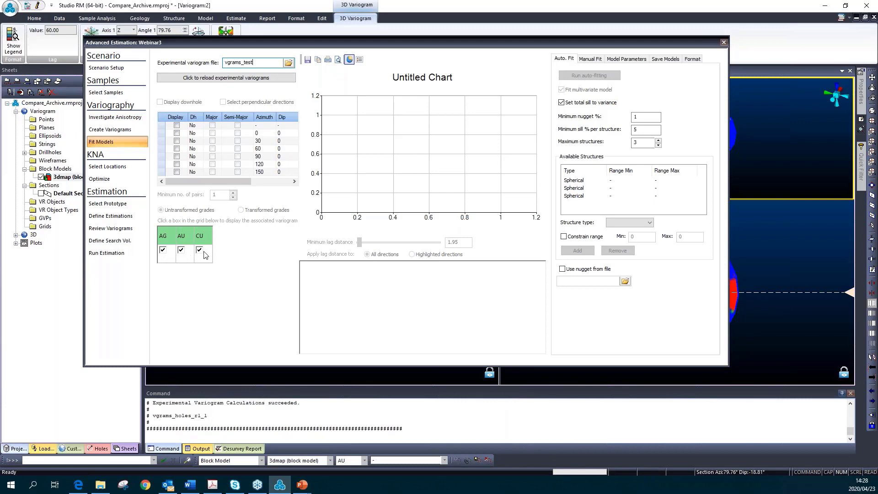
left_click(210, 78)
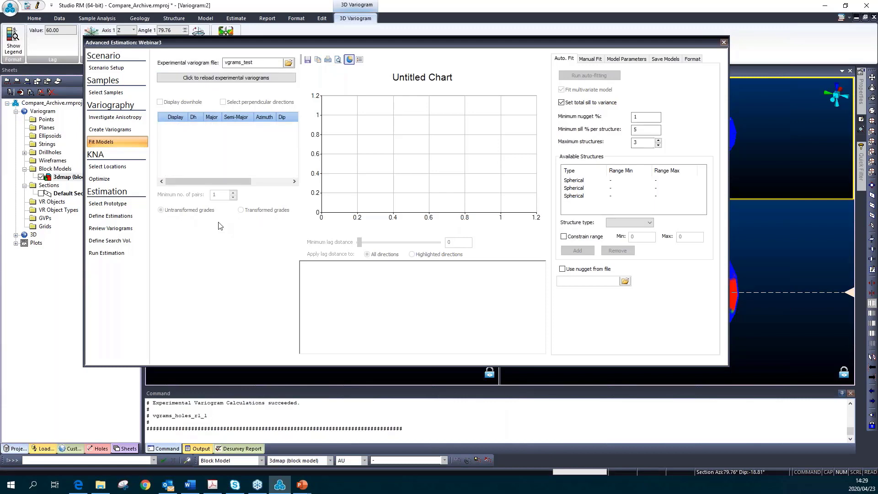
Load expvariogram from the project database as the experimental variogram file.
left_click(289, 63)
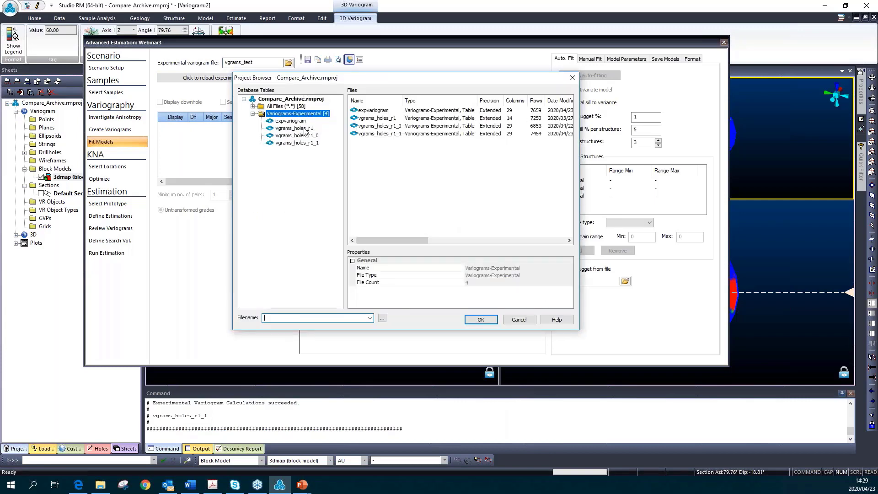
left_click(305, 130)
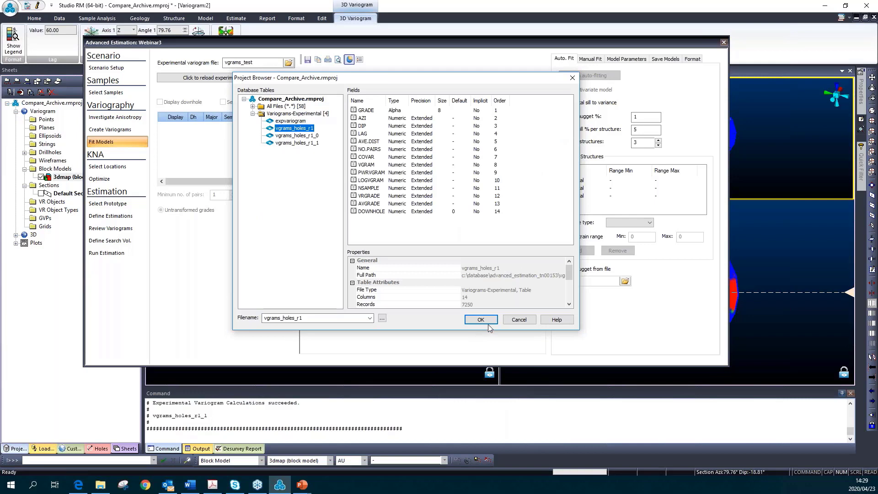
key("Up")
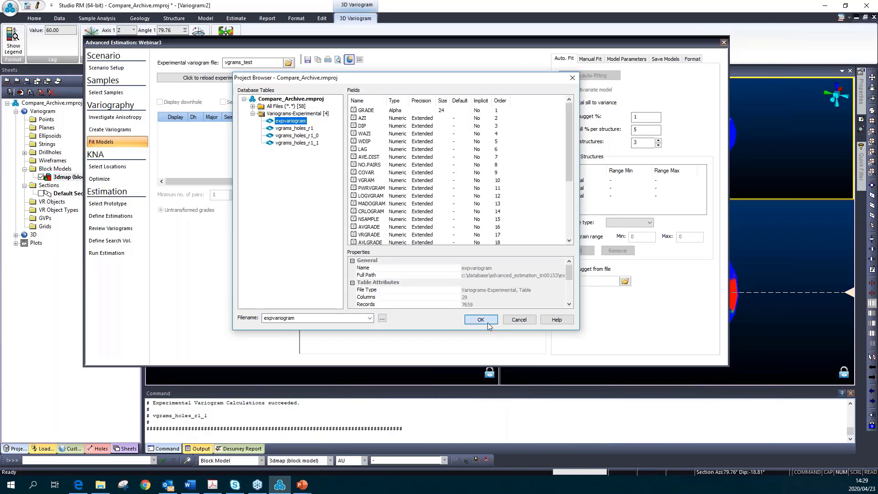
left_click(487, 322)
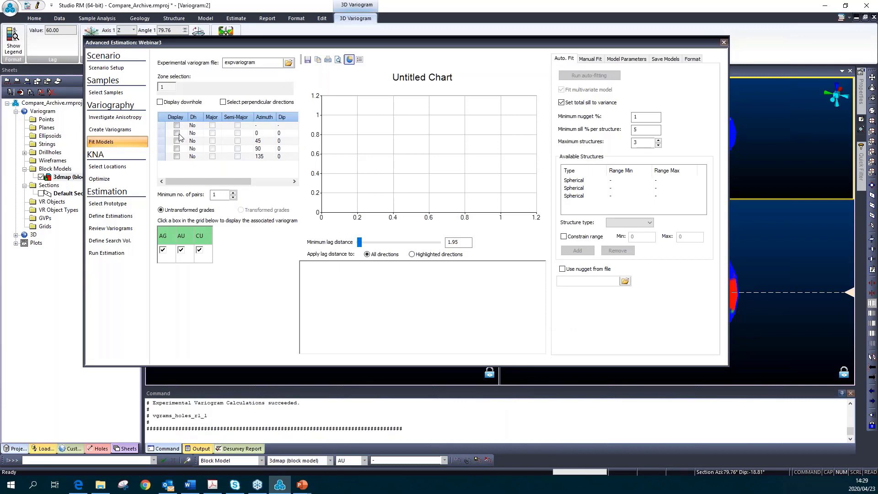
Restrict the grade selection to AU and display its downhole directionless variogram.
left_click(163, 249)
left_click(200, 251)
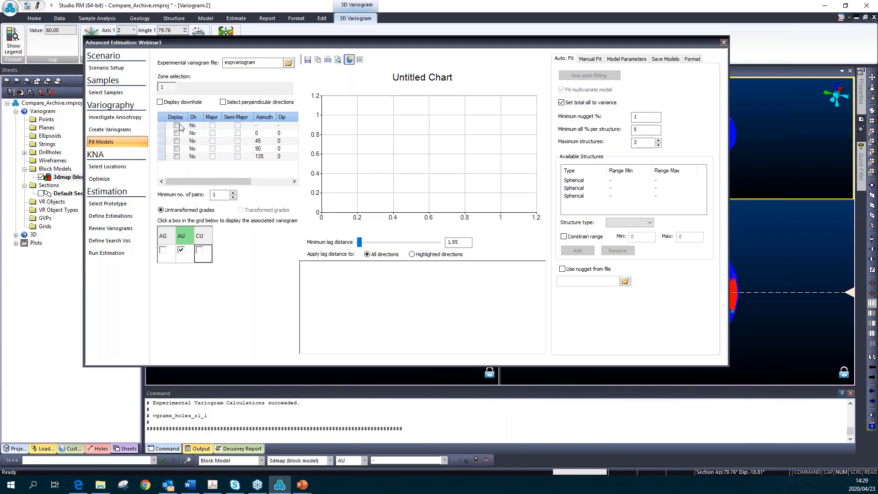
left_click(160, 102)
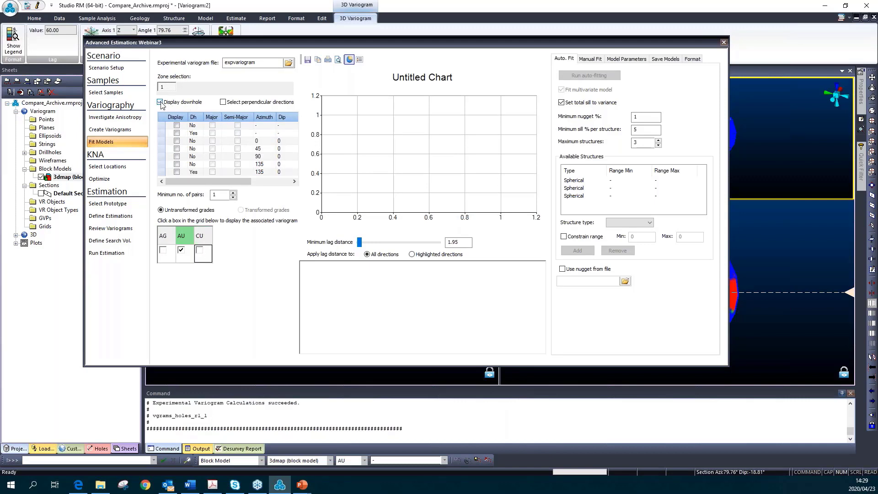
left_click(177, 133)
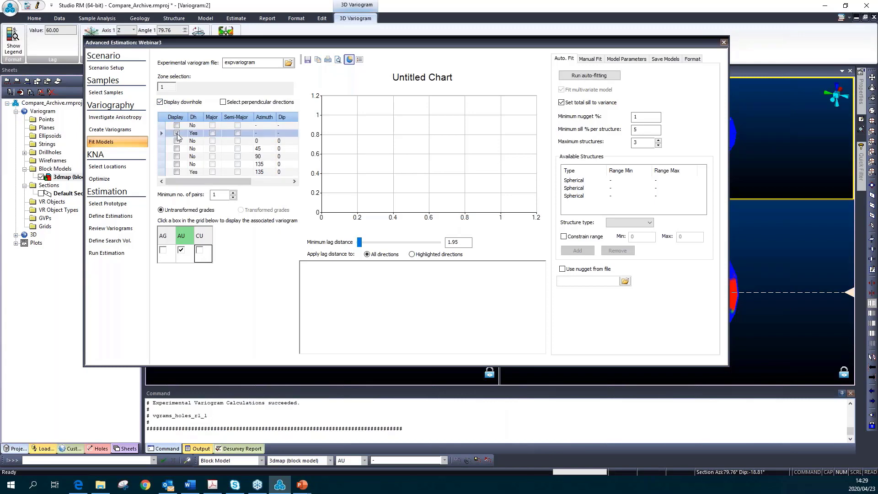
left_click(184, 239)
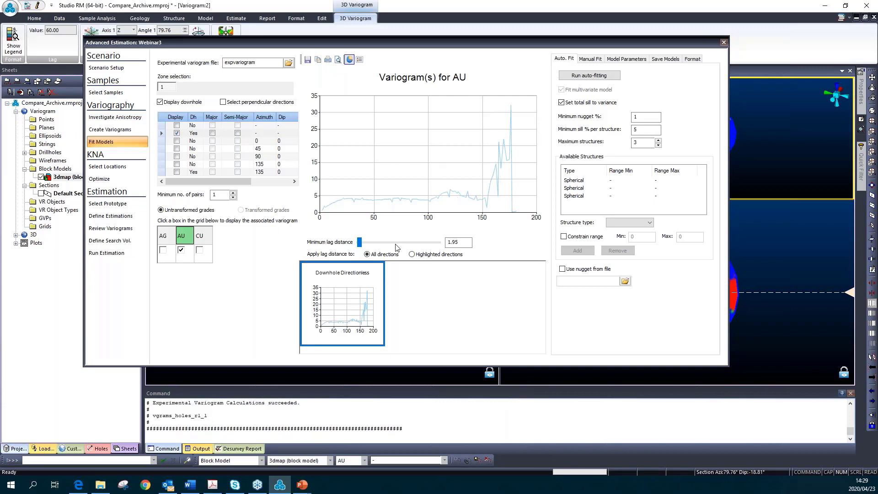
Set the minimum lag distance of the downhole AU variogram to 2.50.
left_click(361, 243)
key("Tab")
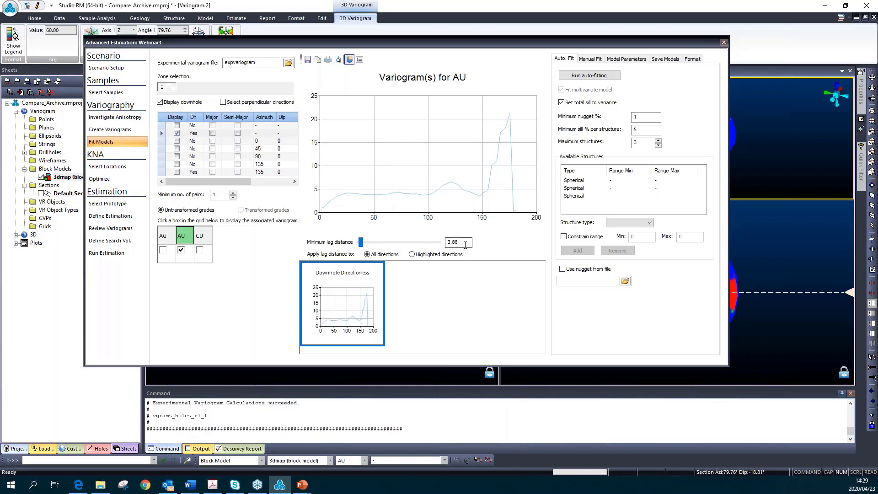
type("2.50")
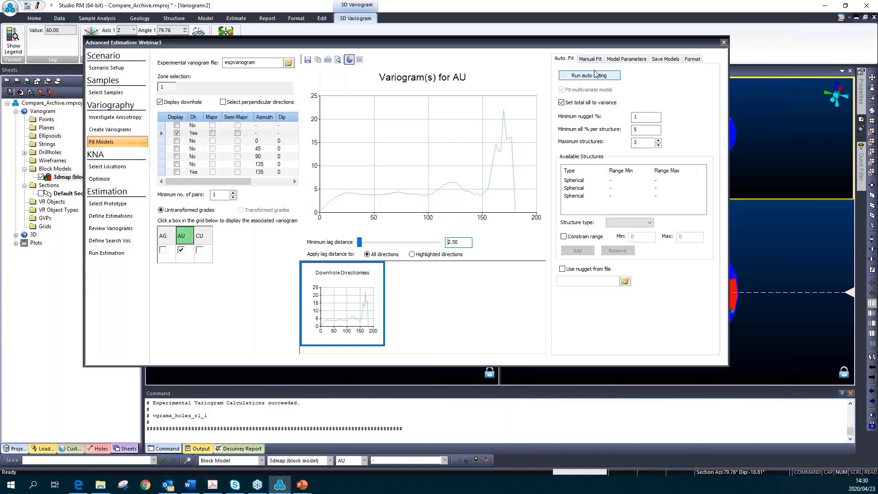
Remove the third Spherical structure from the available structures and run auto-fitting on the AU variogram.
left_click(658, 146)
left_click(576, 197)
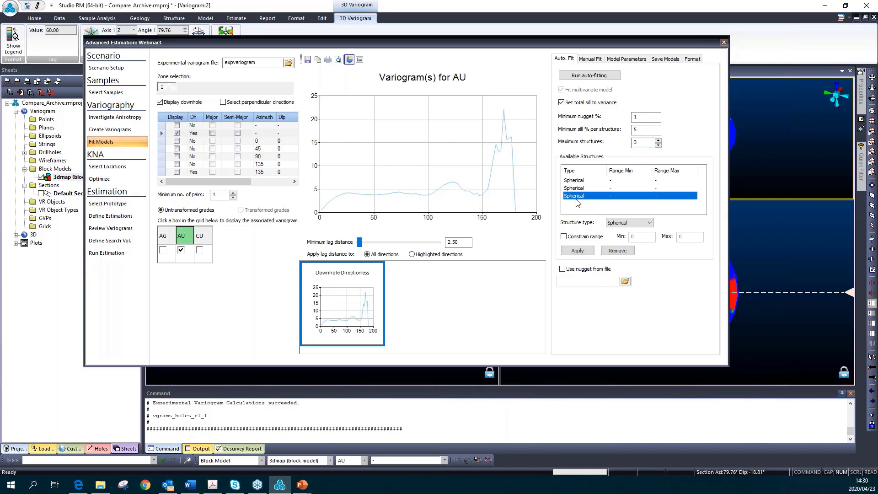
left_click(610, 252)
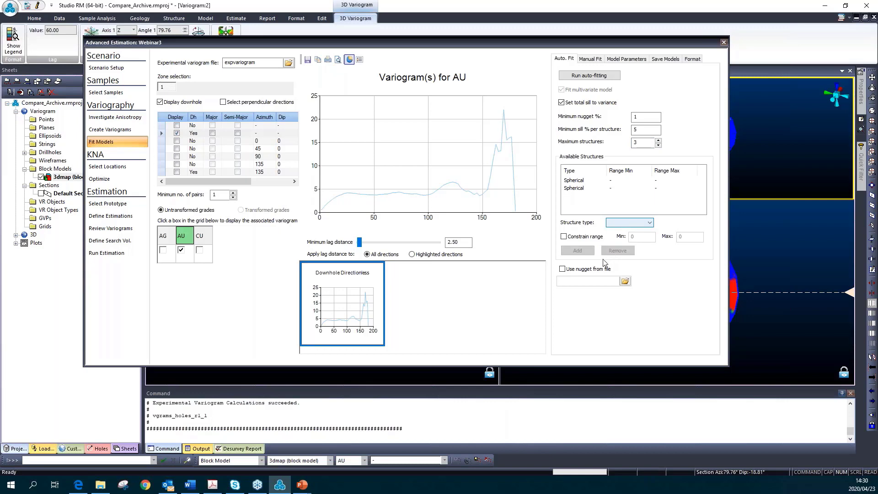
left_click(579, 77)
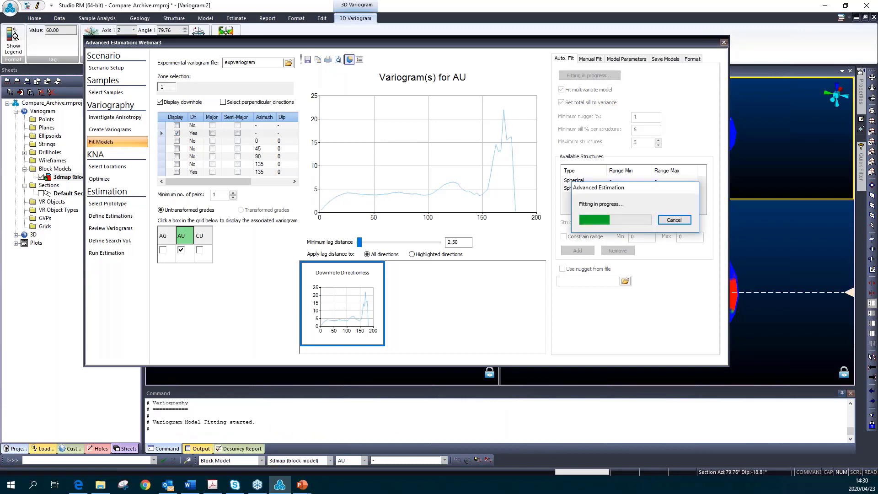
Set the maximum structures to 2 and rerun auto-fitting.
left_click_drag(643, 146, 612, 146)
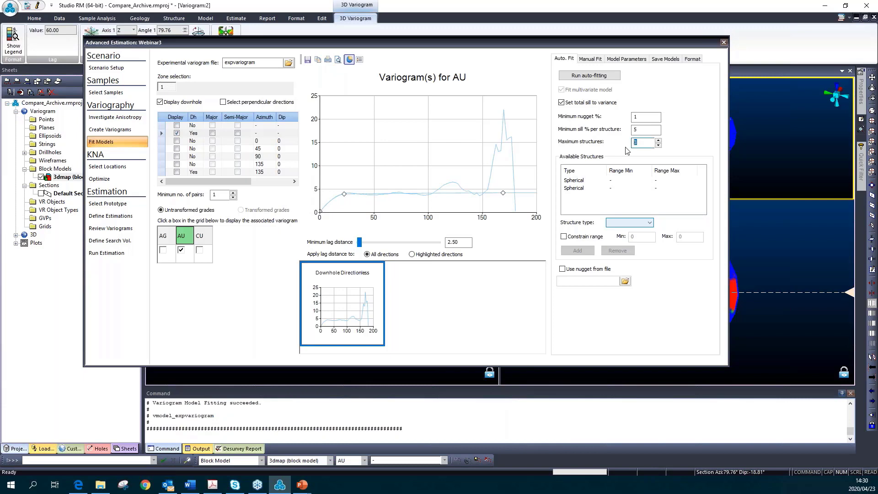
type("2")
left_click(647, 130)
left_click(586, 76)
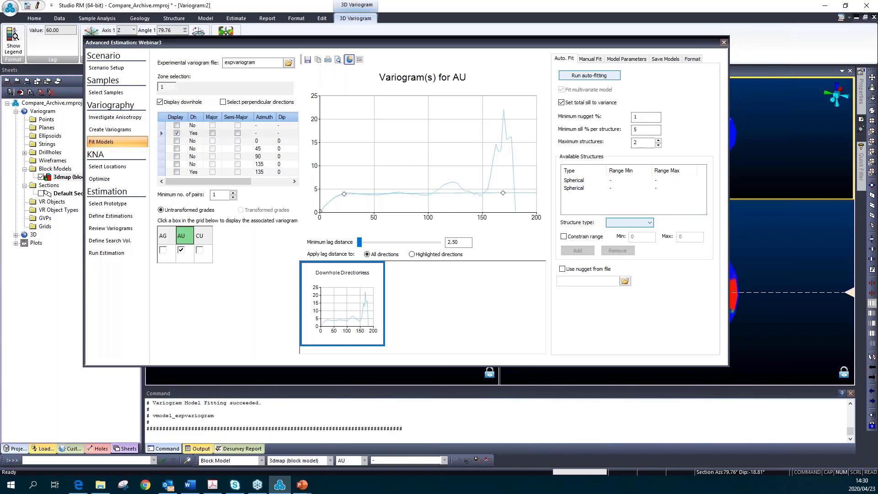
Shorten the range of the second structure on the downhole AU variogram model to about 108 and show the model parameters.
left_click(573, 180)
left_click(579, 188)
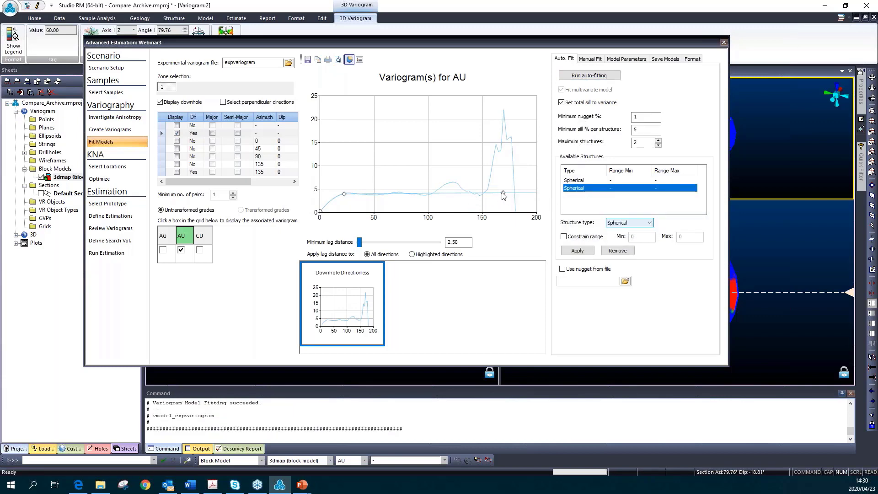
left_click_drag(504, 196, 438, 198)
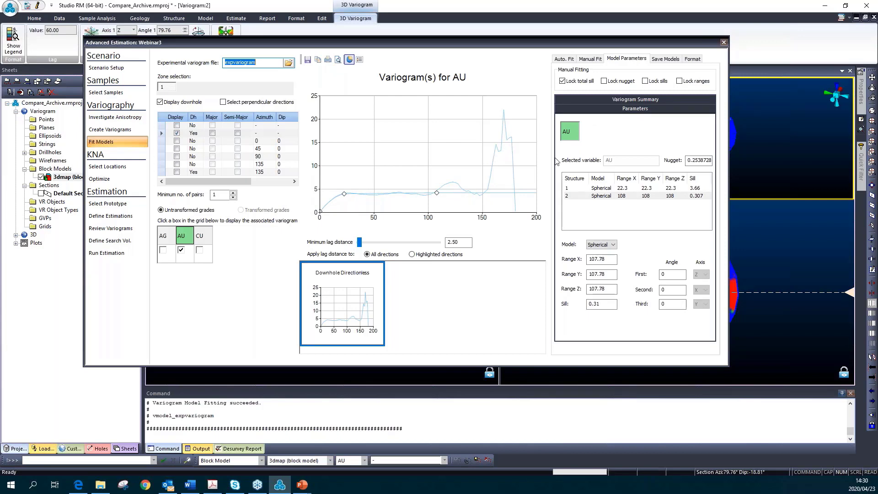
left_click(620, 60)
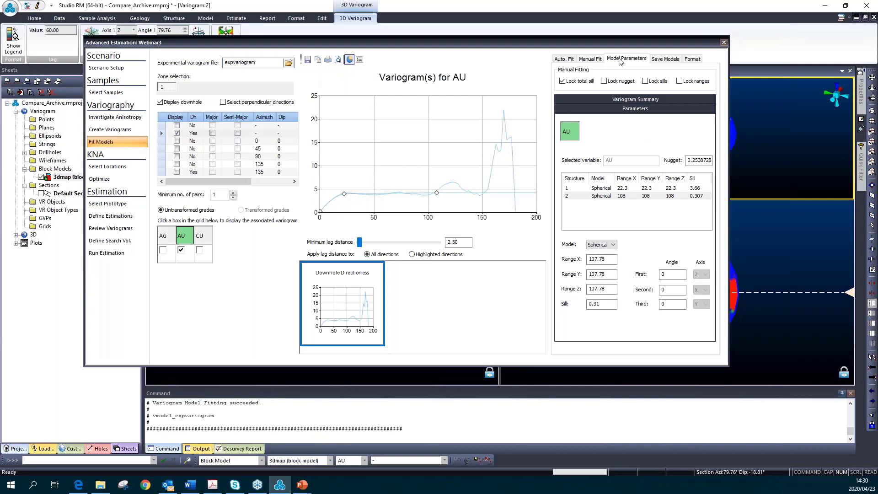
Lock the nugget of the AU variogram model for manual fitting.
left_click(692, 60)
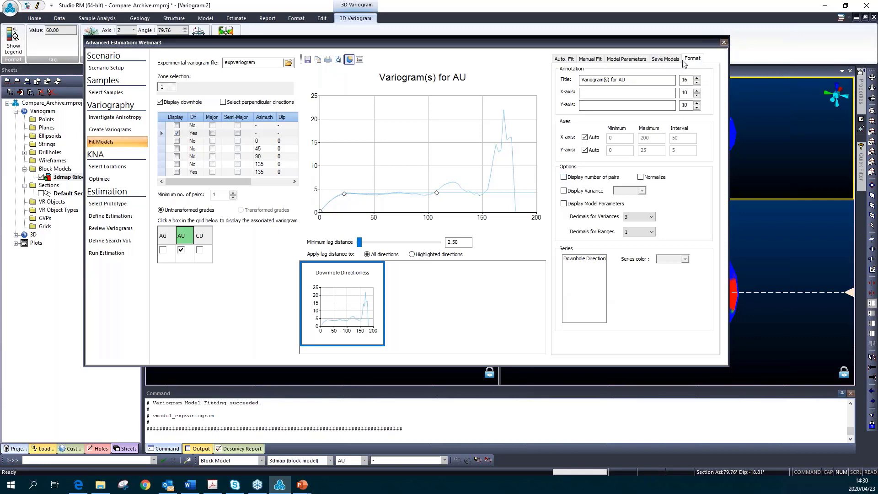
left_click(595, 60)
left_click(626, 59)
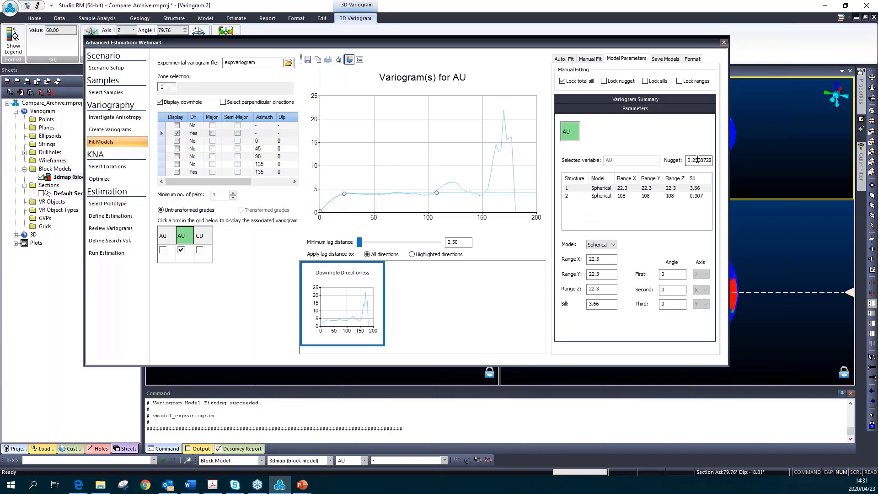
left_click(604, 82)
Display the variance line and the model parameters on the AU variogram plot.
left_click(690, 59)
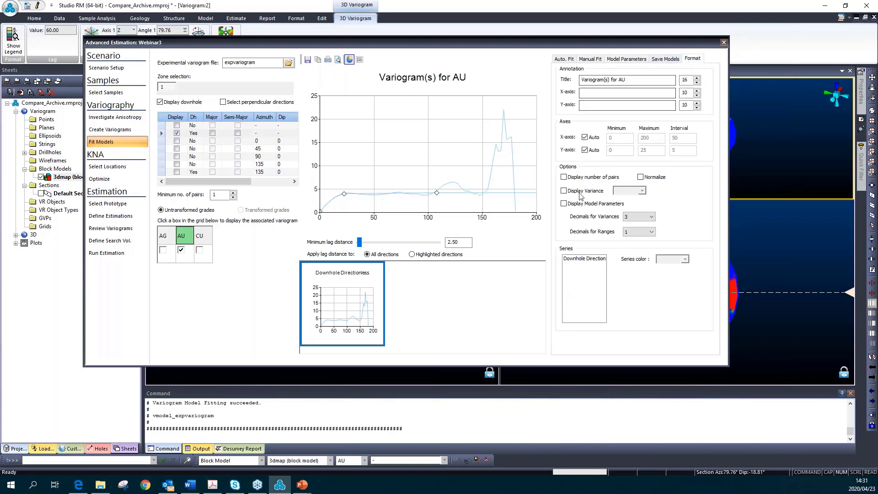
left_click(564, 190)
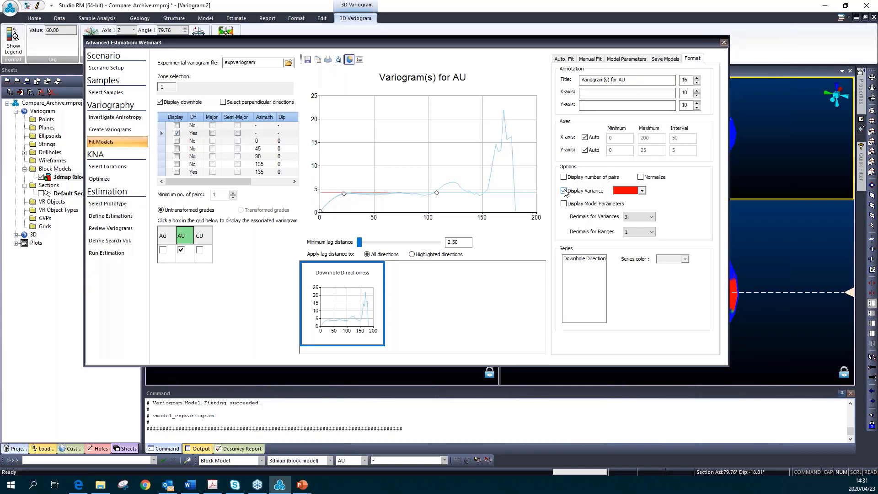
left_click(563, 204)
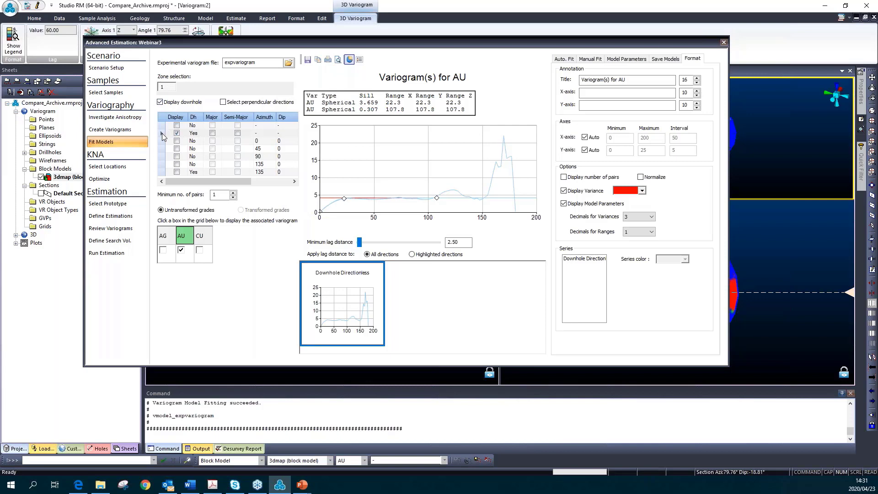
Turn off the downhole variograms and display the directionless AU variogram.
left_click(176, 133)
left_click(177, 132)
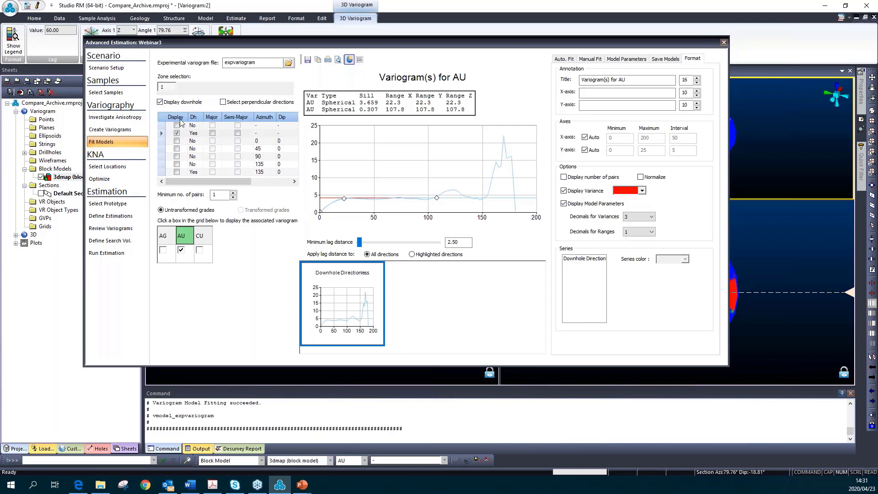
left_click(160, 101)
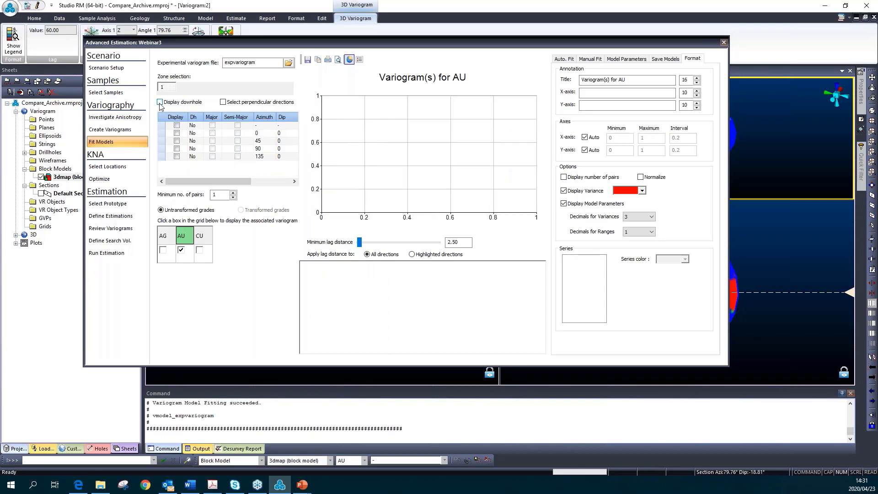
left_click(177, 126)
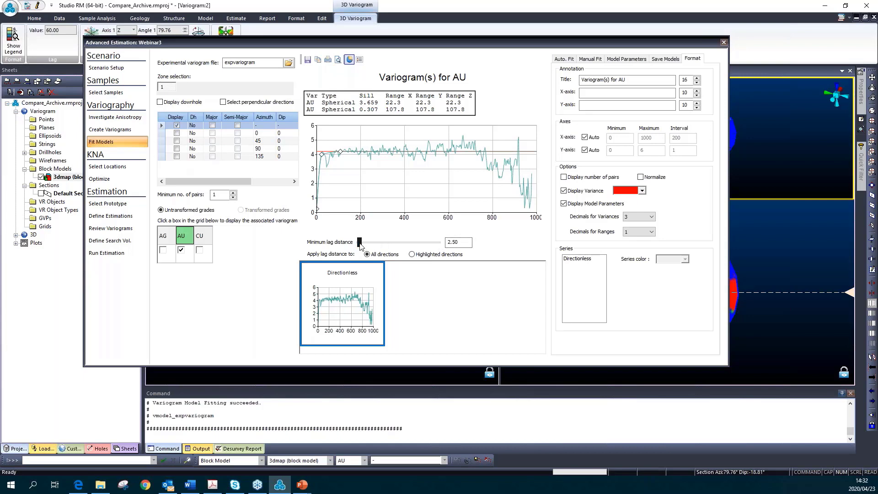
Set the minimum lag distance of the directionless AU variogram to 50.0.
left_click_drag(360, 246, 400, 251)
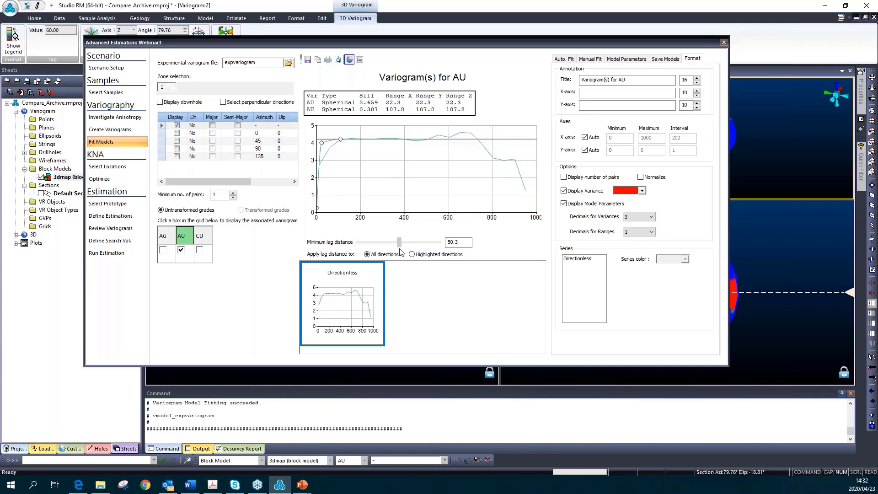
double_click(452, 241)
type("50.0")
Manually fit the two AU structures to the directionless variogram, with ranges of about 20.2 and 120.3 and sills of about 2.139 and 1.826.
left_click(590, 58)
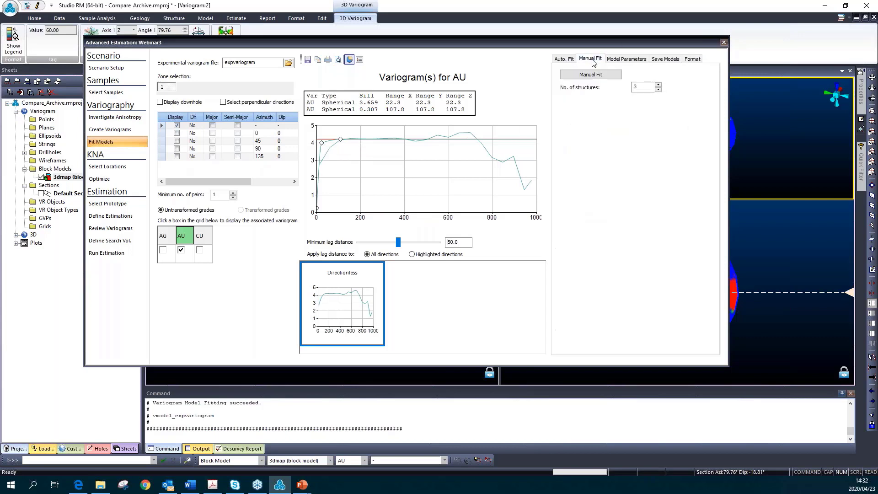
left_click(589, 74)
left_click_drag(322, 143, 343, 145)
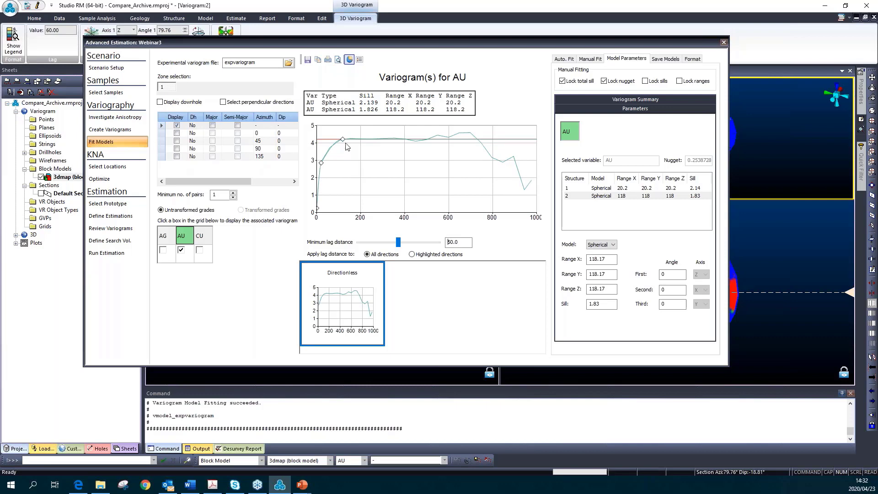
left_click_drag(346, 142, 346, 142)
Create a candidate model set from the displayed AU model and commit it to KNA and estimation.
left_click(664, 60)
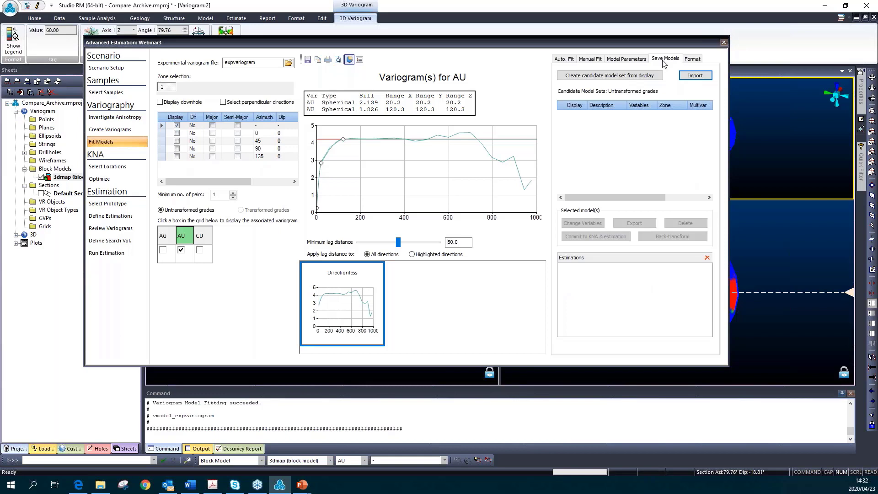
left_click(597, 77)
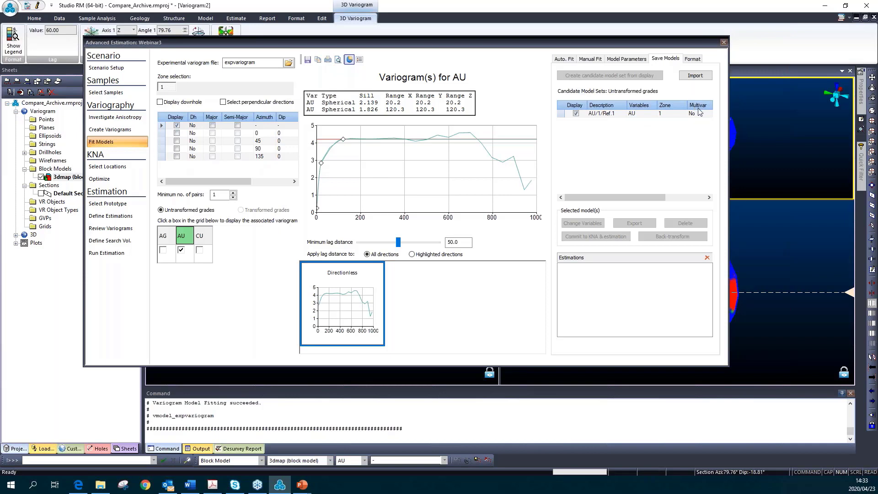
left_click(620, 113)
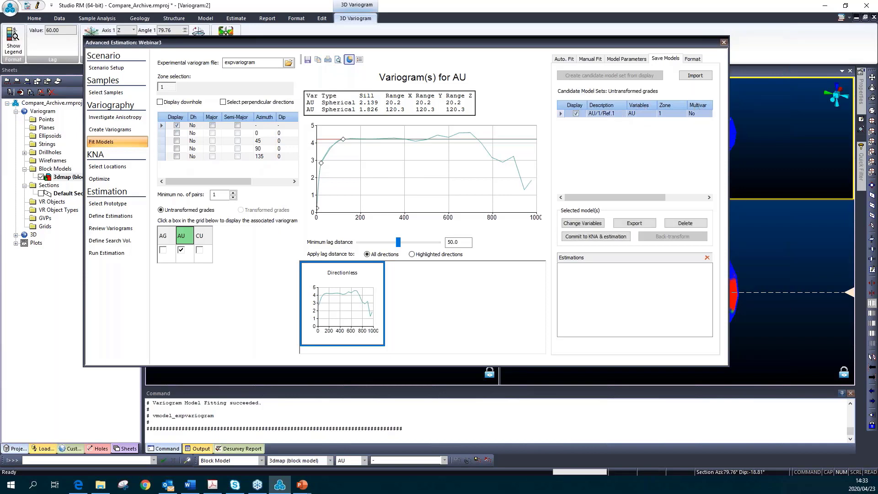
left_click(583, 236)
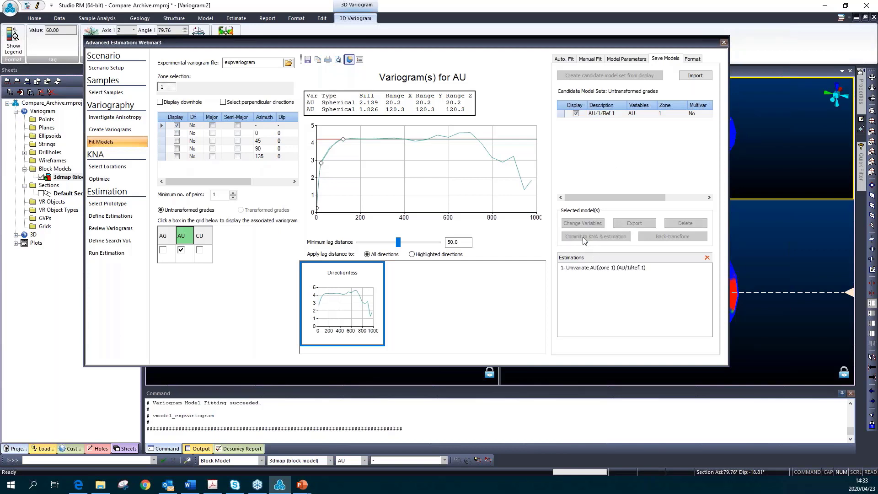
left_click(594, 271)
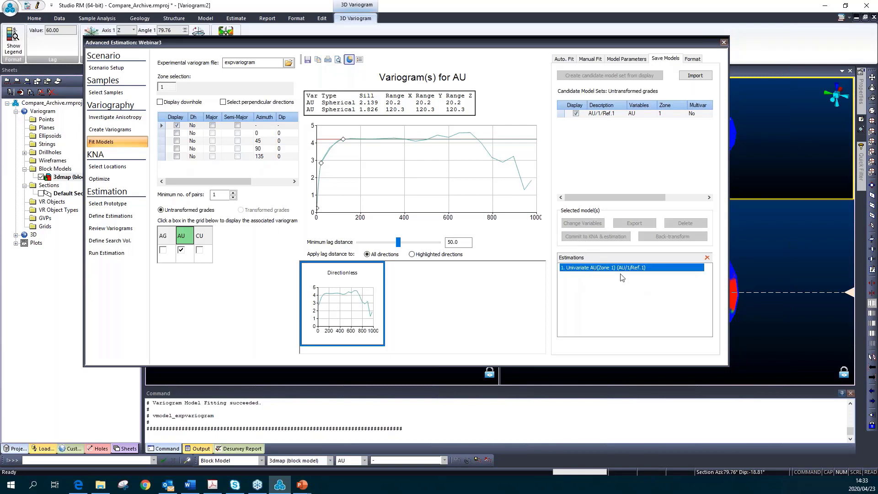
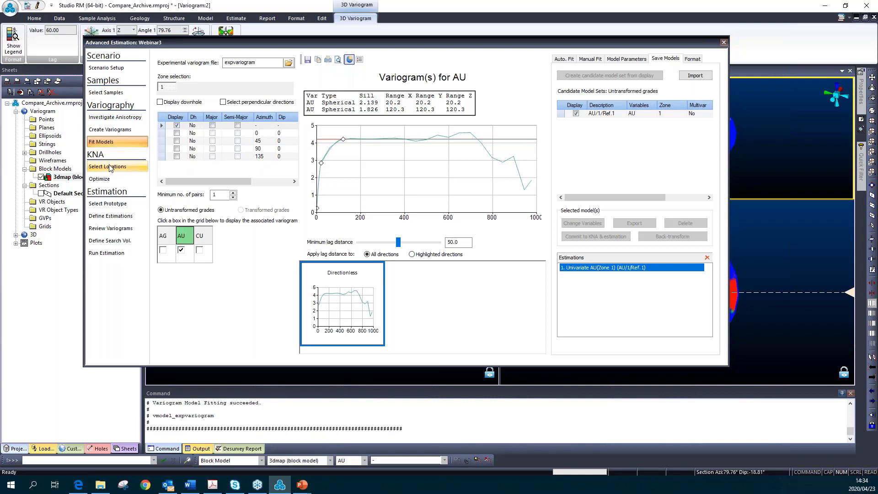
Select the block model OBMOD2_Z5M_R1 as the input geological model for the estimation prototype.
left_click(110, 207)
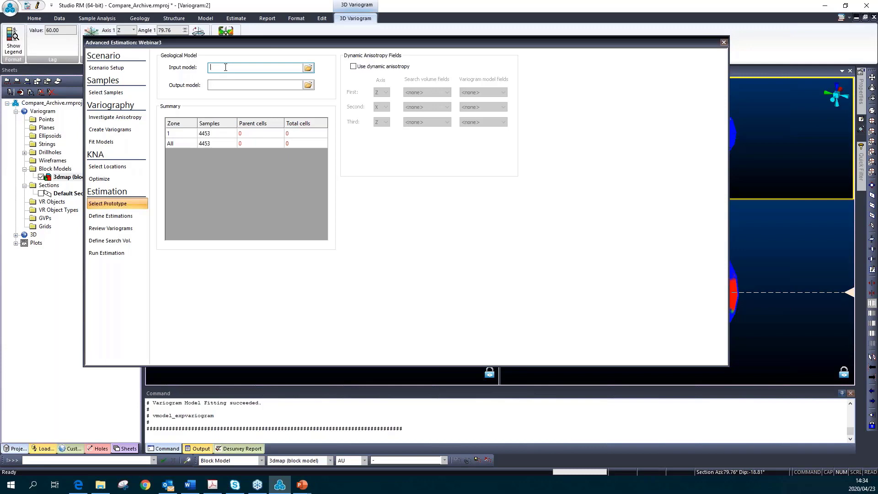
left_click(219, 85)
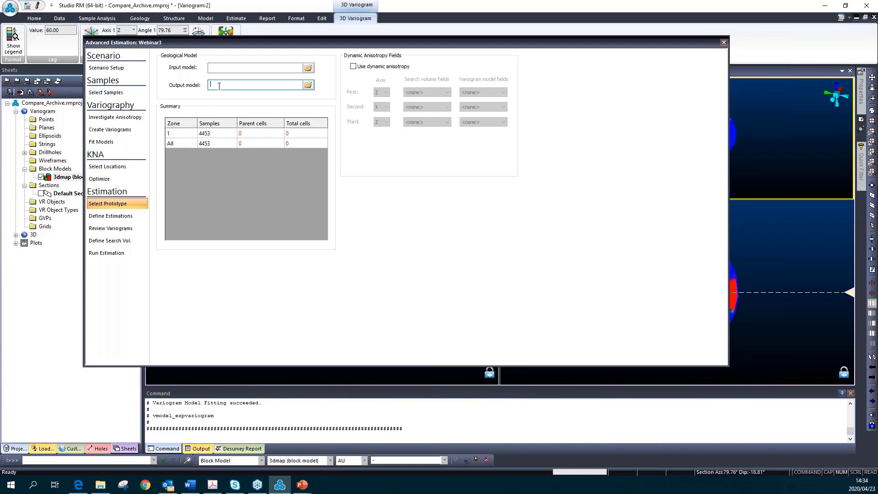
left_click(308, 69)
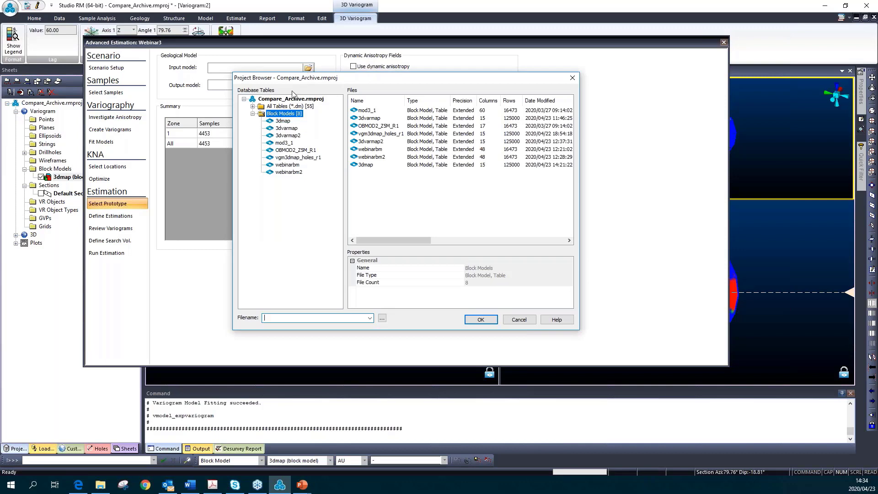
left_click(297, 150)
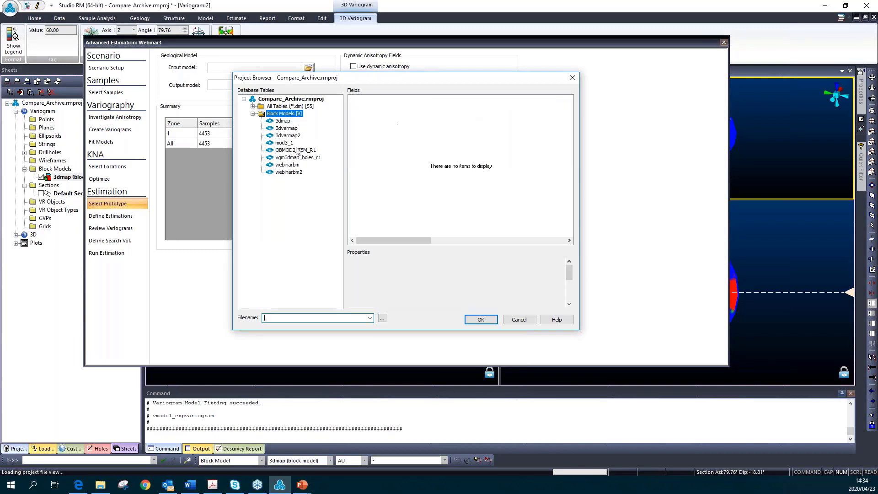
left_click(479, 321)
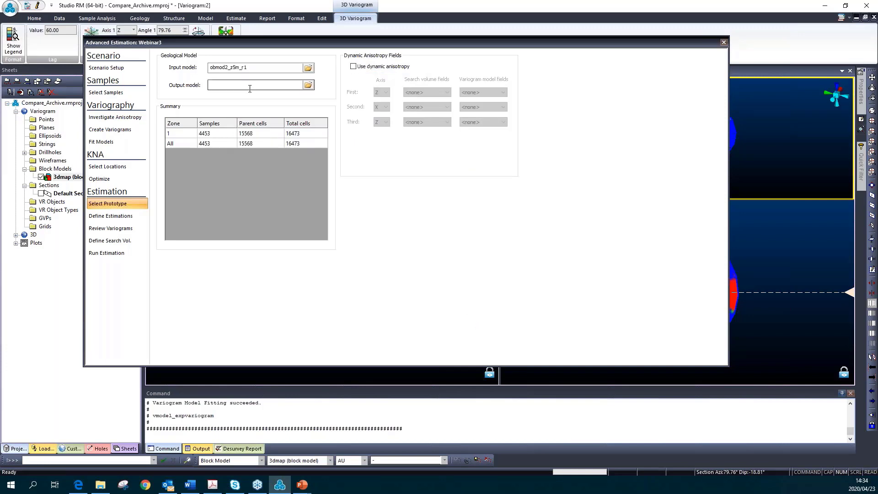
Name the output model webinar_5 and check the sample and parent cell counts for zone 1.
left_click(249, 89)
type("Webinar_5")
left_click(209, 133)
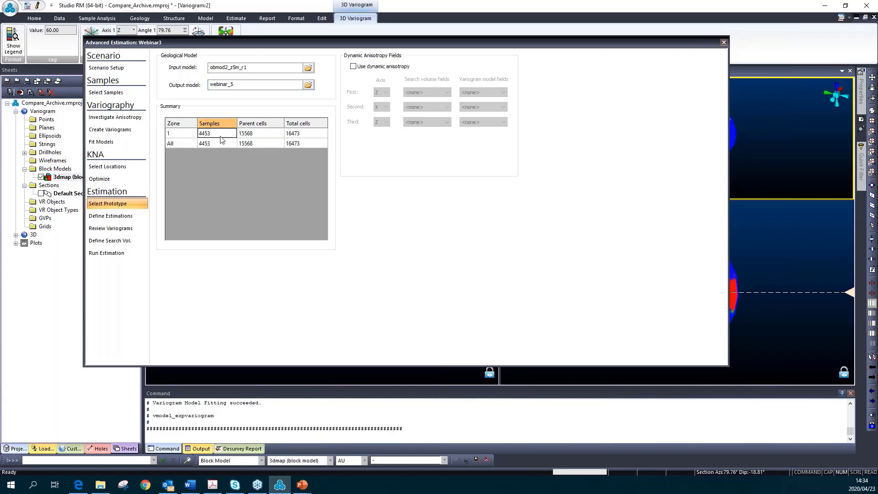
left_click(268, 133)
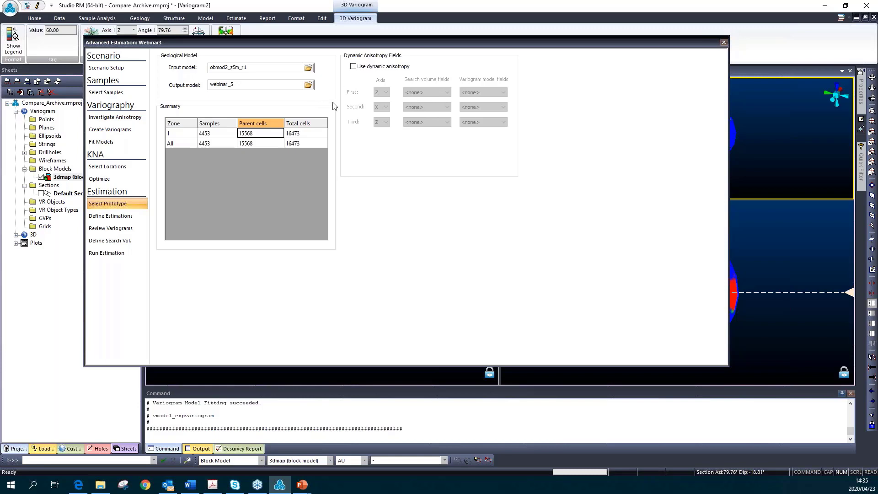
Change the description of the univariate AU estimation to AU_OK, with Ordinary Kriging as its estimation type.
left_click(129, 224)
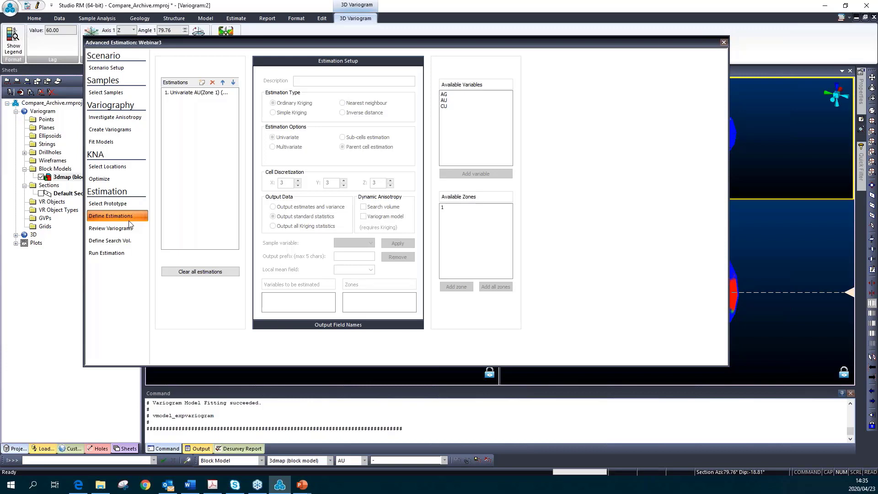
left_click(198, 93)
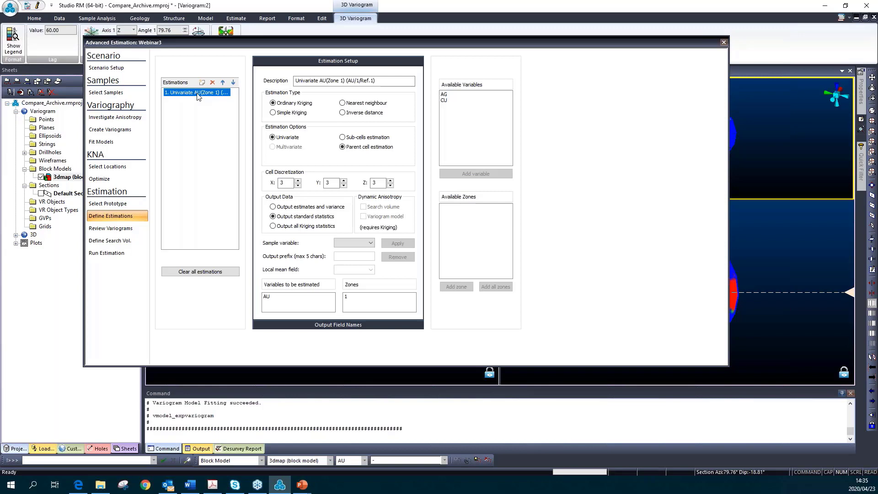
left_click_drag(398, 80, 307, 74)
left_click_drag(389, 82, 272, 82)
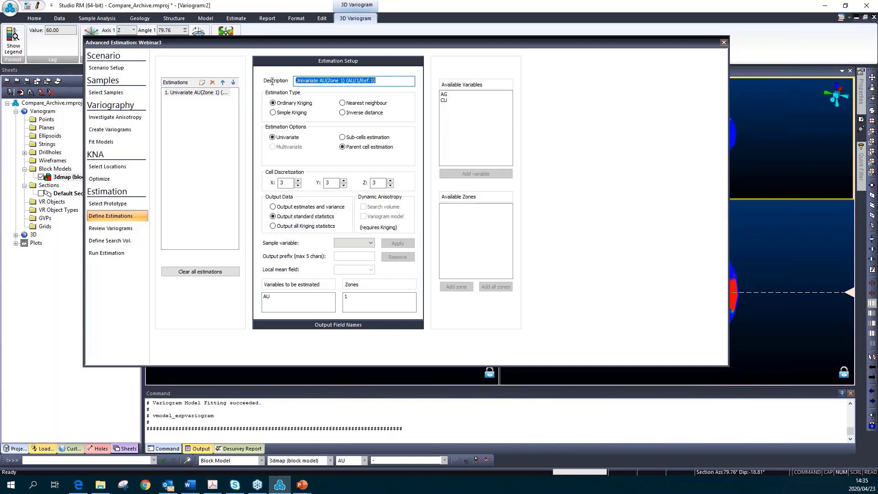
type("AU")
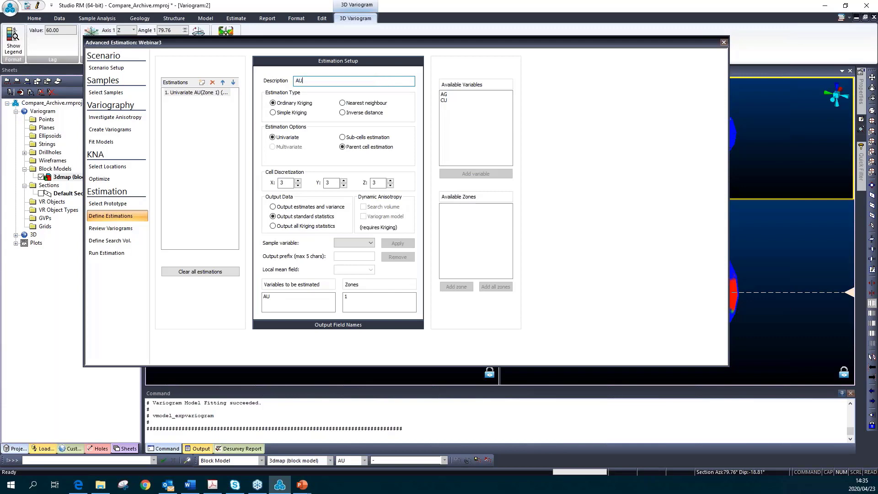
type("_OK")
left_click(290, 105)
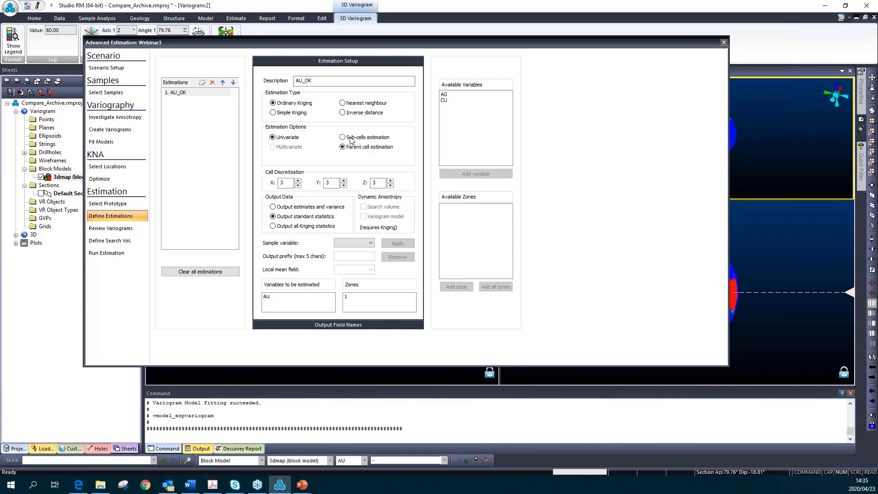
Output all Kriging statistics for AU_OK and apply the output prefix AUOK to the AU variable.
left_click(289, 181)
left_click(273, 226)
left_click(349, 257)
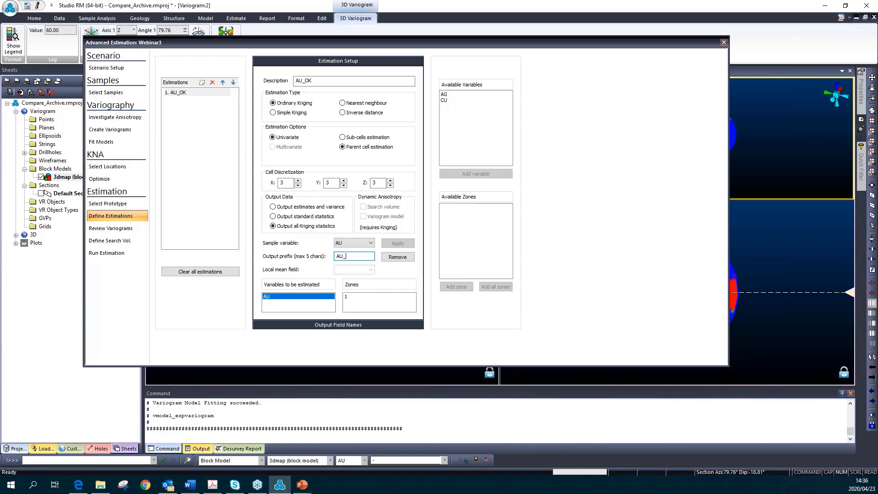
key("BackSpace")
type("OK")
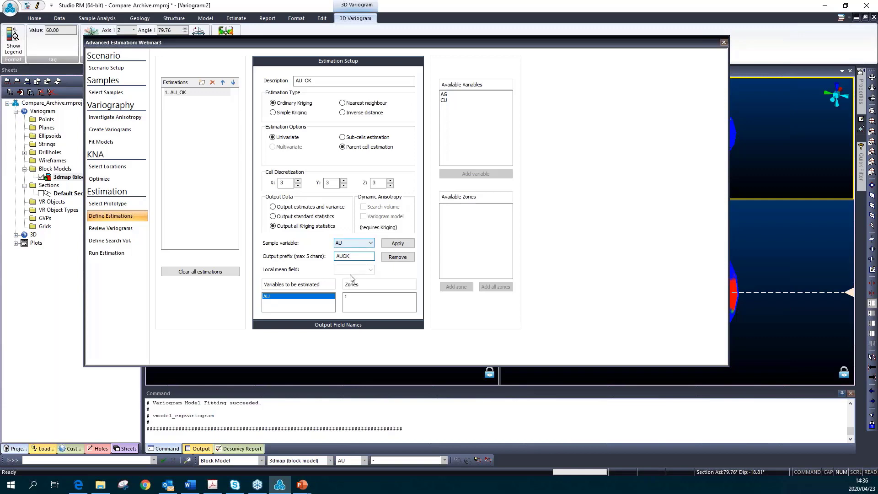
left_click(388, 244)
left_click(372, 297)
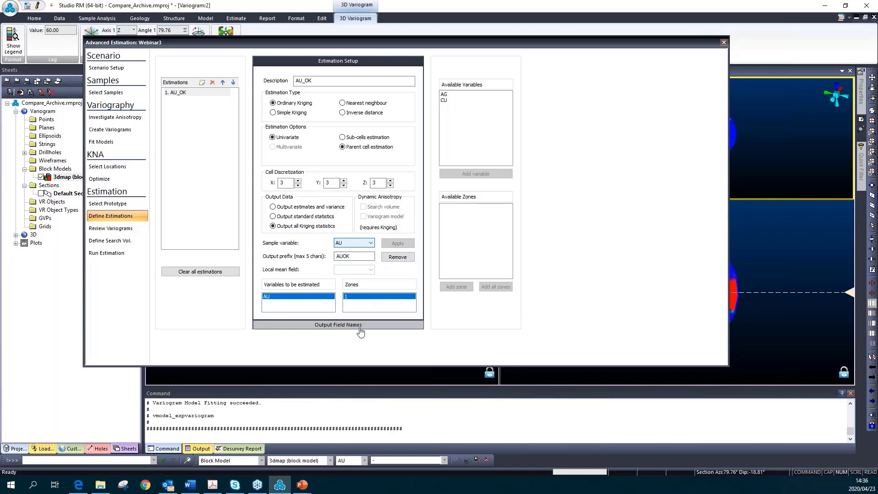
Examine the output field names of the AU_OK estimation, from estimates and variance to kriging efficiency and search volume index.
left_click(332, 325)
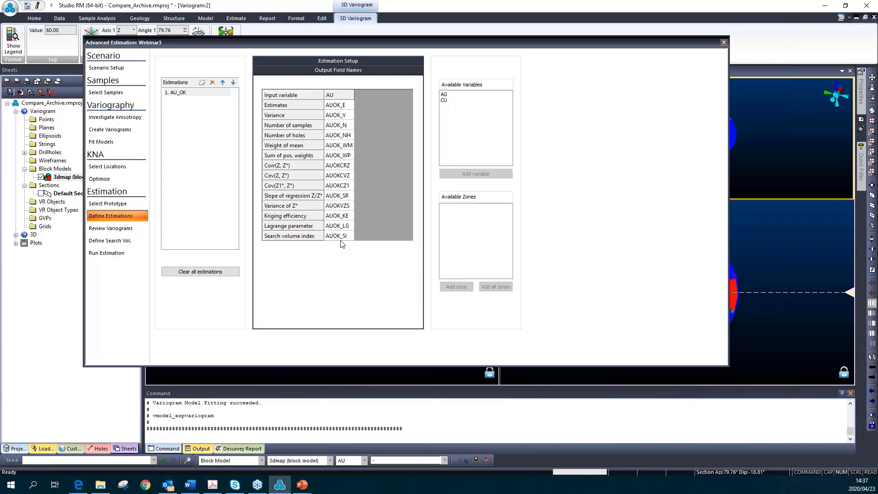
left_click(288, 106)
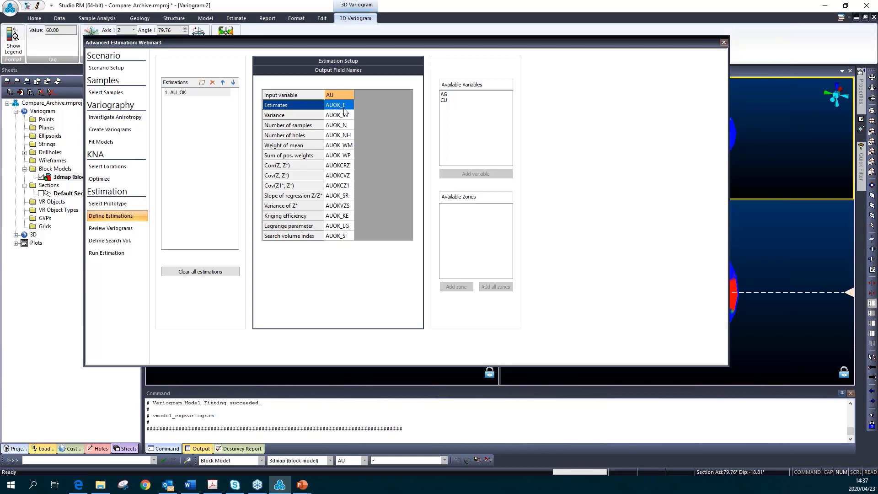
left_click(295, 117)
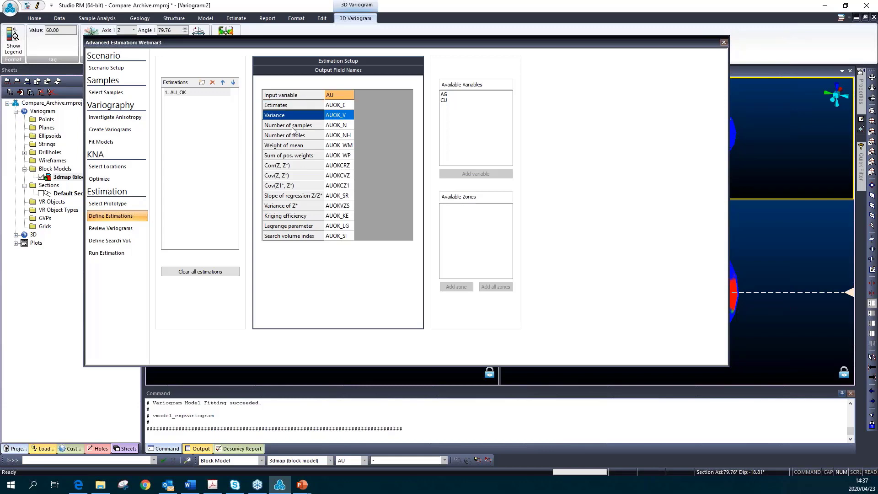
left_click(285, 126)
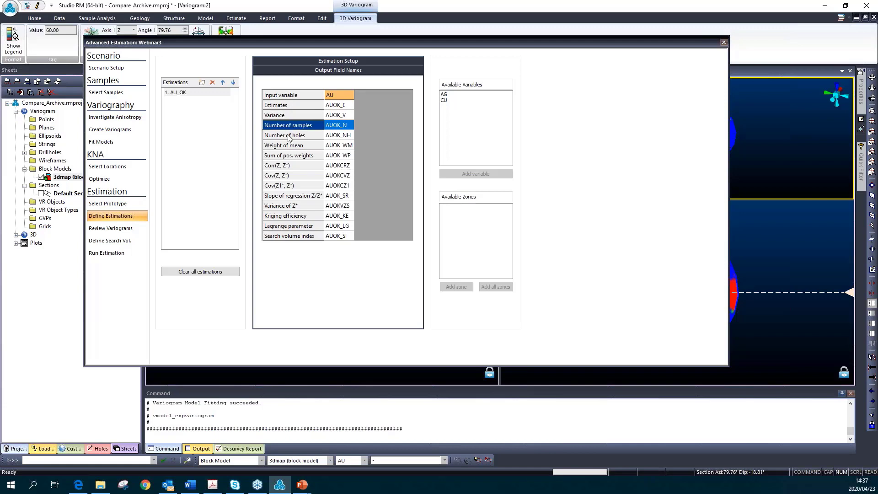
left_click(288, 138)
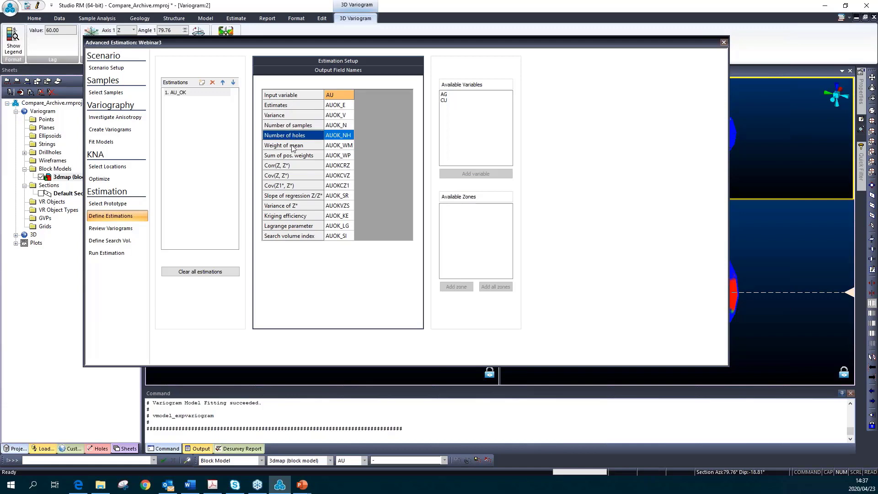
left_click(281, 146)
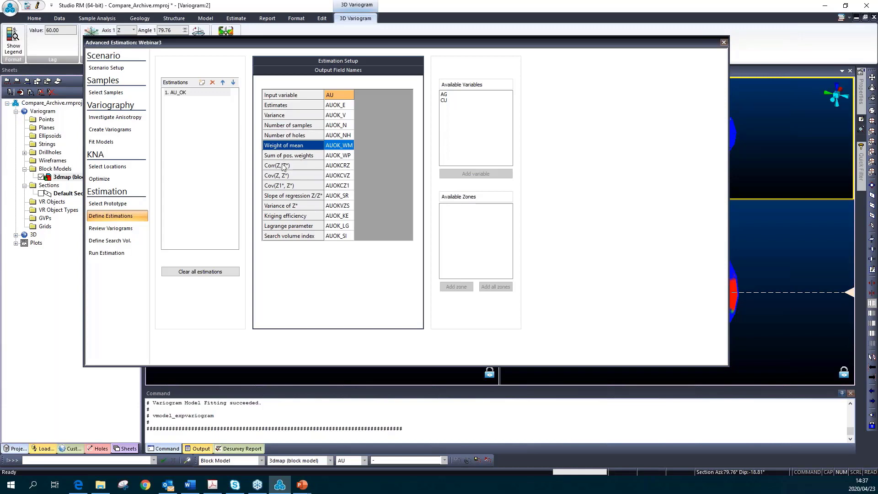
left_click(297, 168)
left_click(296, 177)
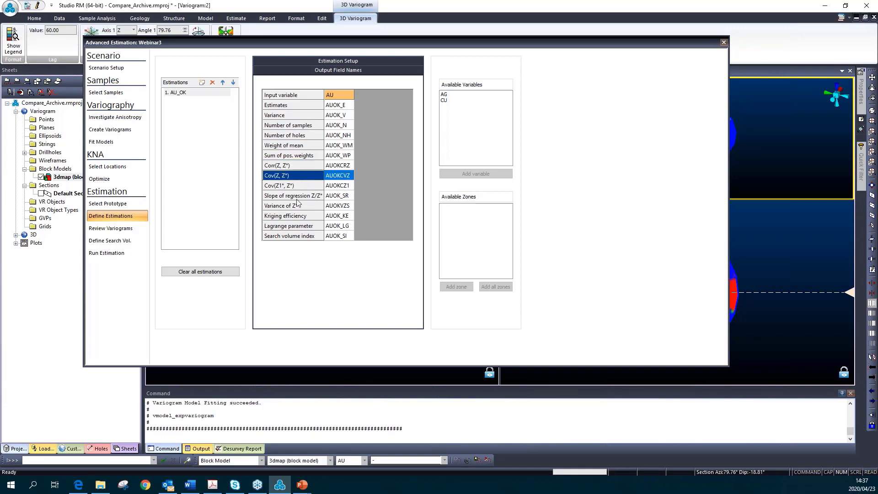
left_click(295, 197)
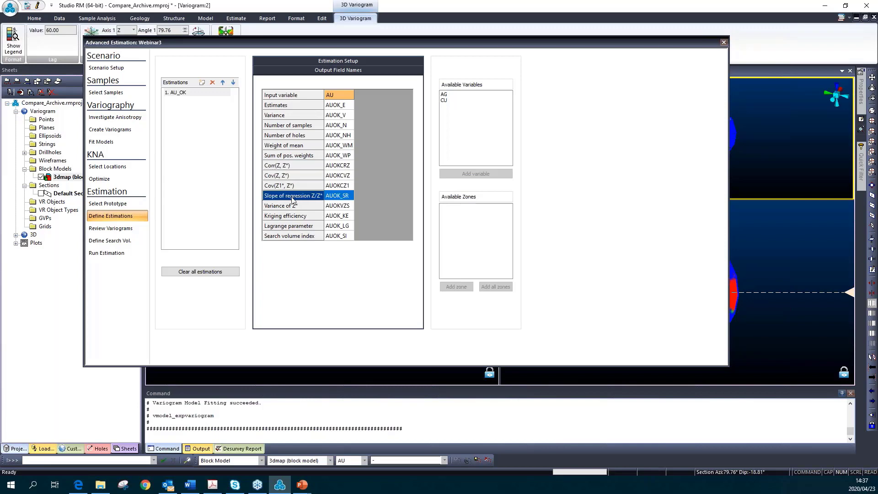
left_click(287, 227)
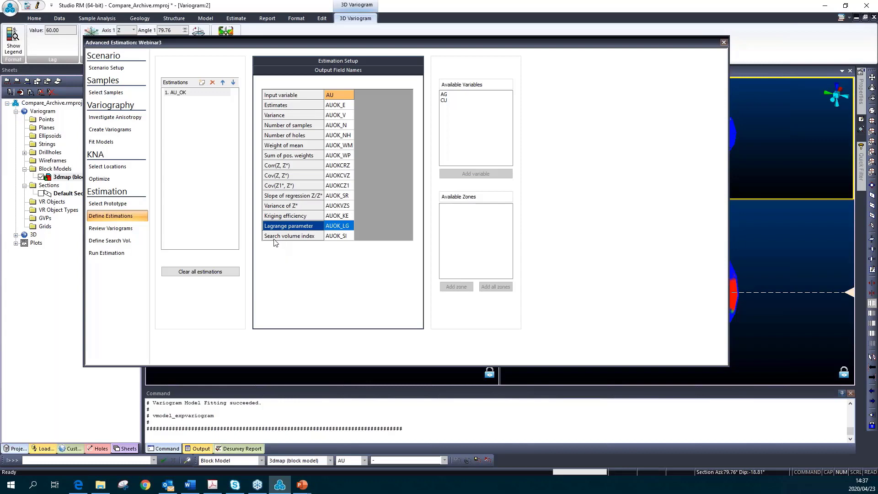
left_click(276, 237)
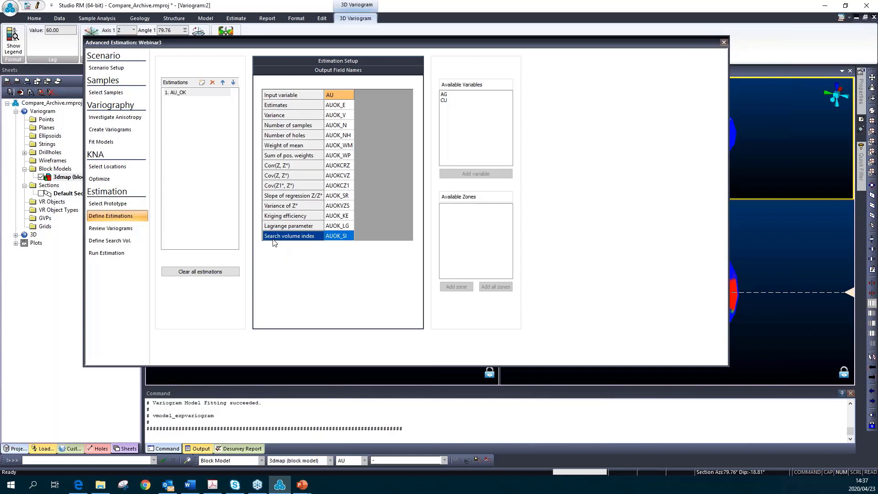
left_click(300, 215)
left_click(302, 225)
left_click(302, 207)
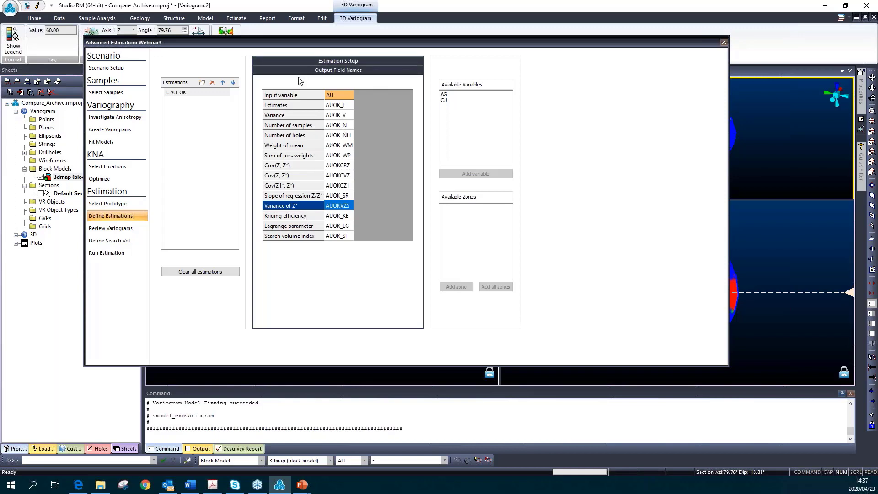
left_click(302, 61)
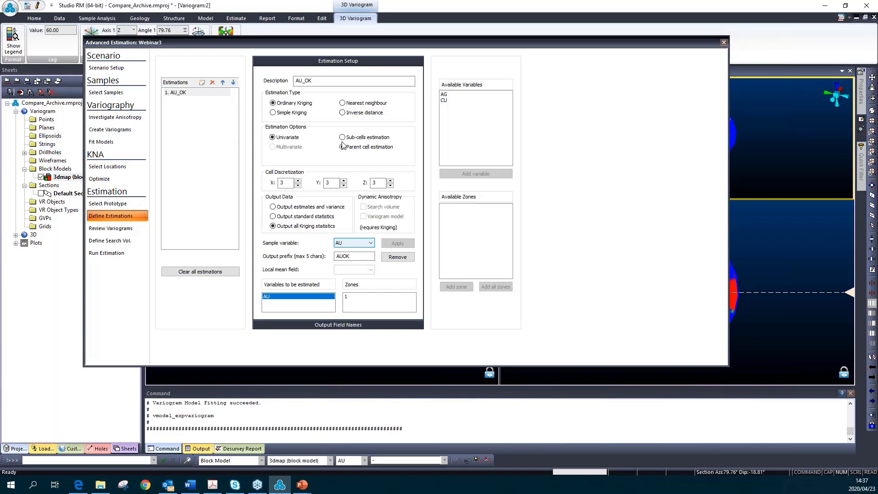
left_click(343, 146)
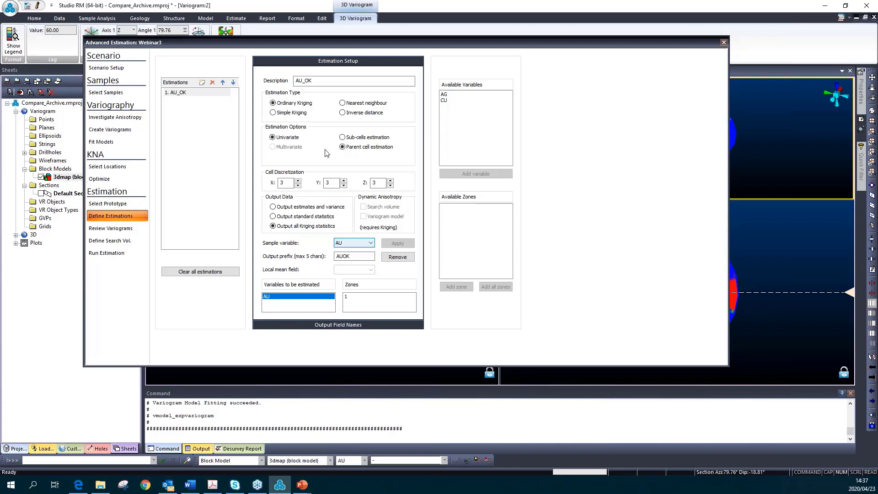
Create a second estimation named AU_SK, using Simple Kriging on parent cells and outputting all Kriging statistics.
left_click(201, 82)
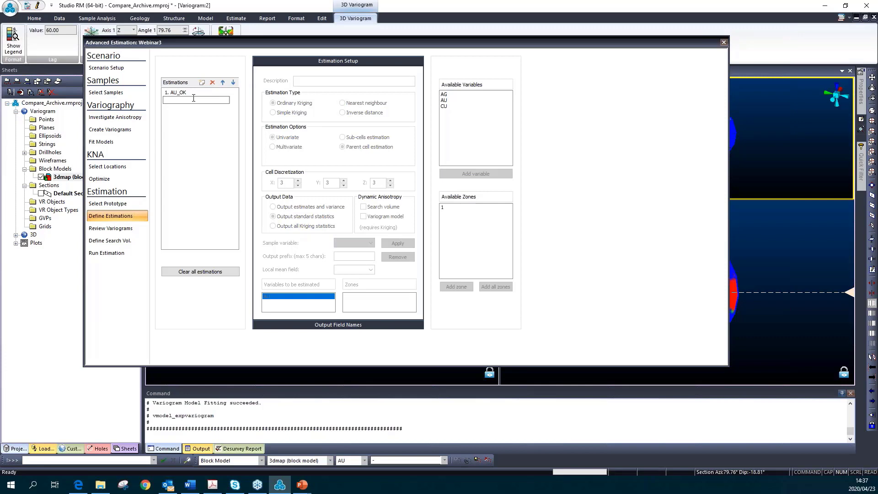
type("AU_SK")
key("Return")
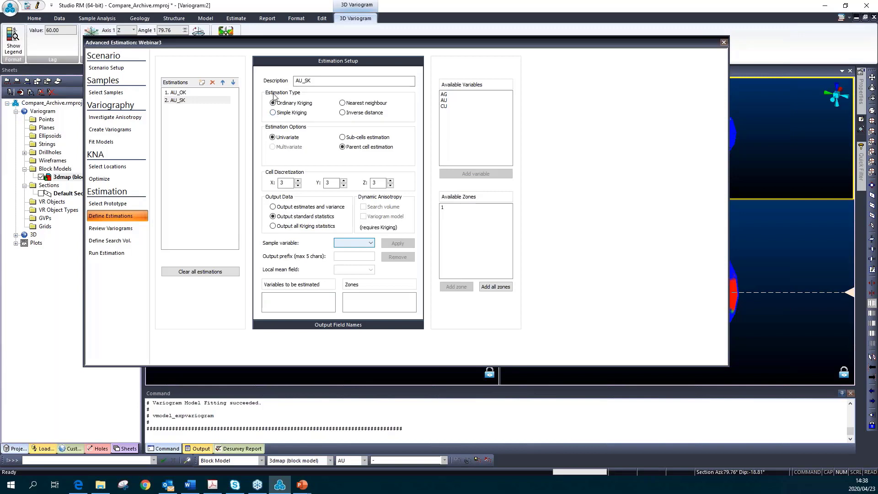
left_click(273, 113)
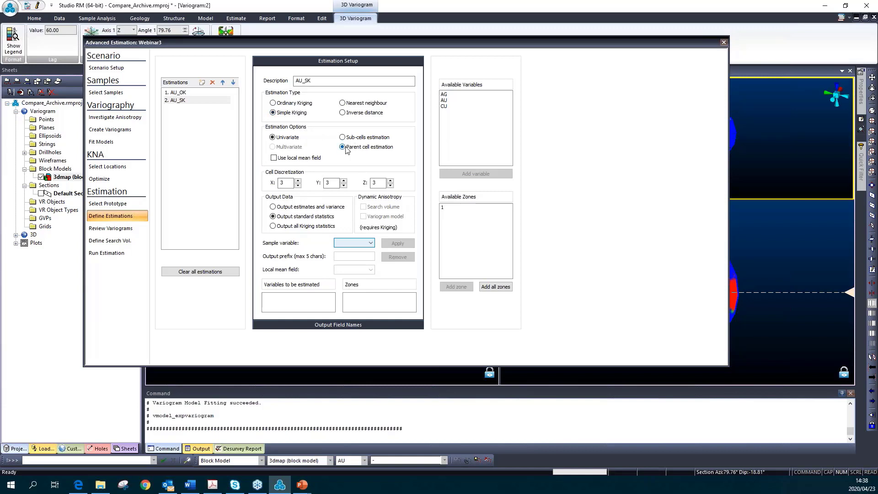
left_click(294, 160)
left_click(363, 243)
left_click(363, 248)
Add the variable AU and zone 1 to the AU_SK estimation.
left_click(445, 100)
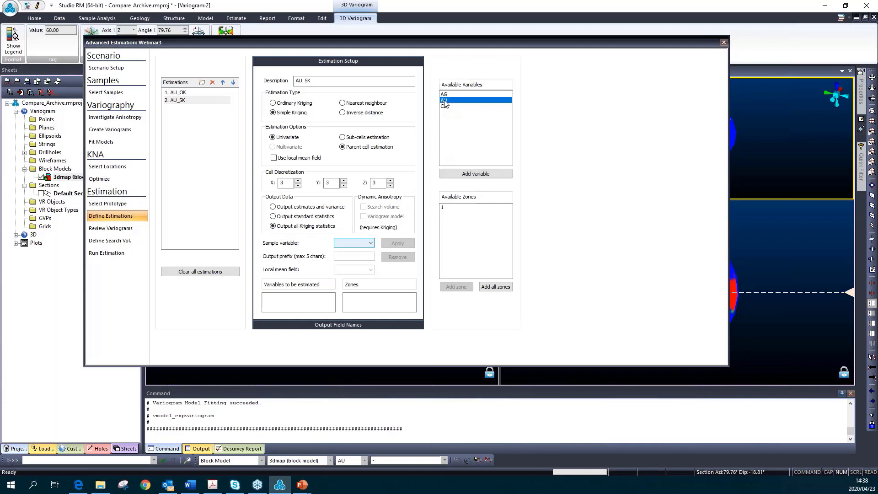
left_click(472, 175)
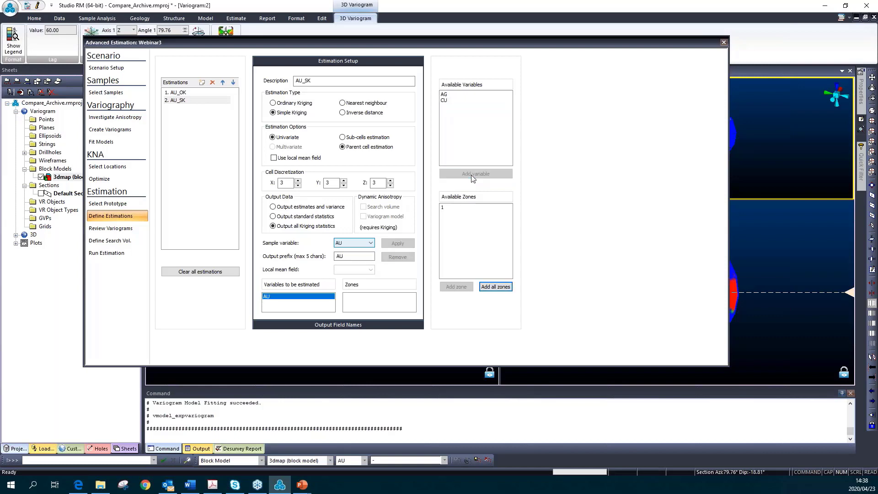
left_click(443, 208)
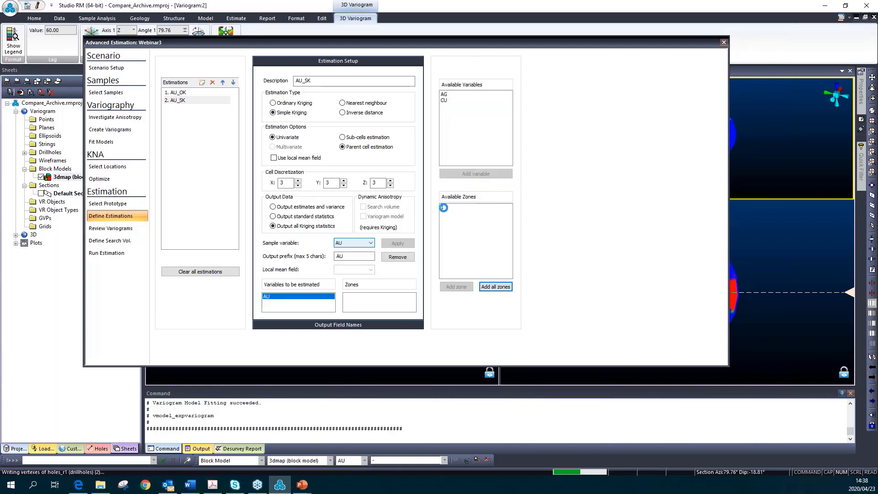
left_click(445, 210)
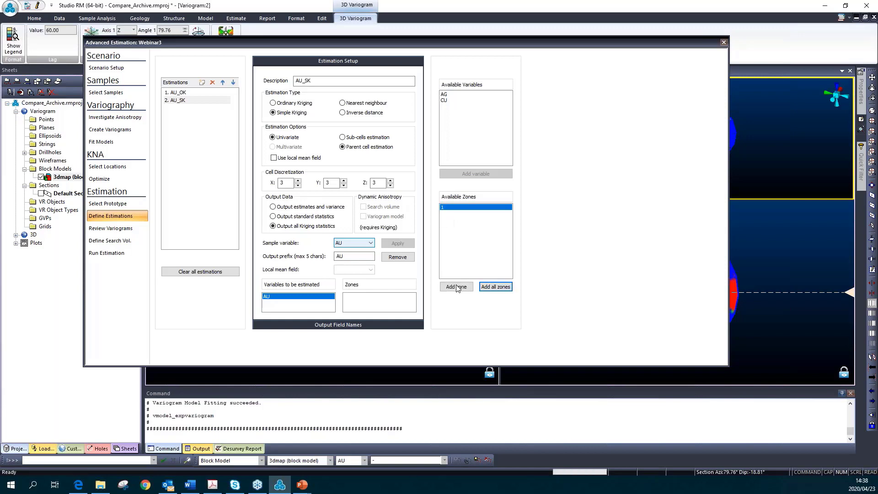
left_click(461, 288)
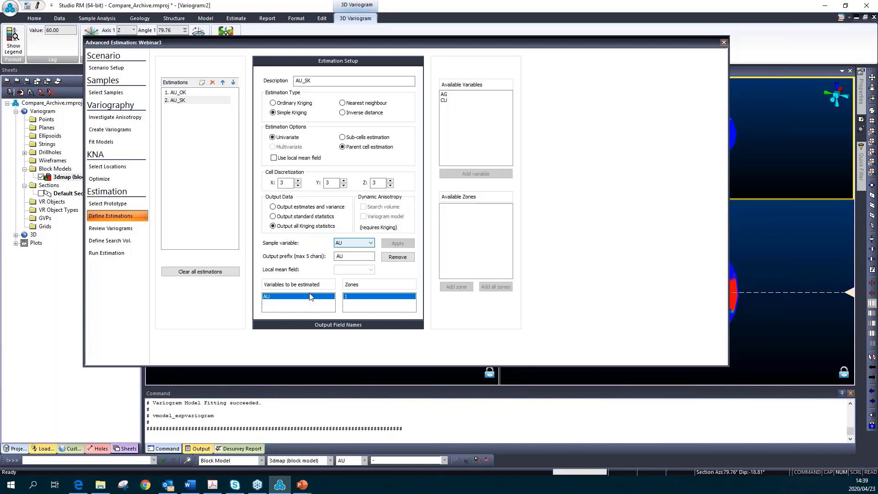
Apply the output prefix AUSK to the AU variable of AU_SK and check its output field names.
left_click(354, 258)
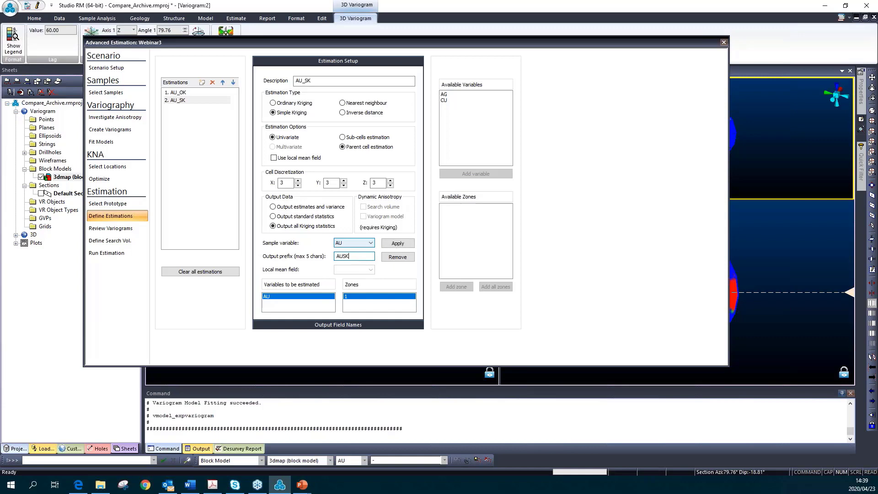
left_click(397, 245)
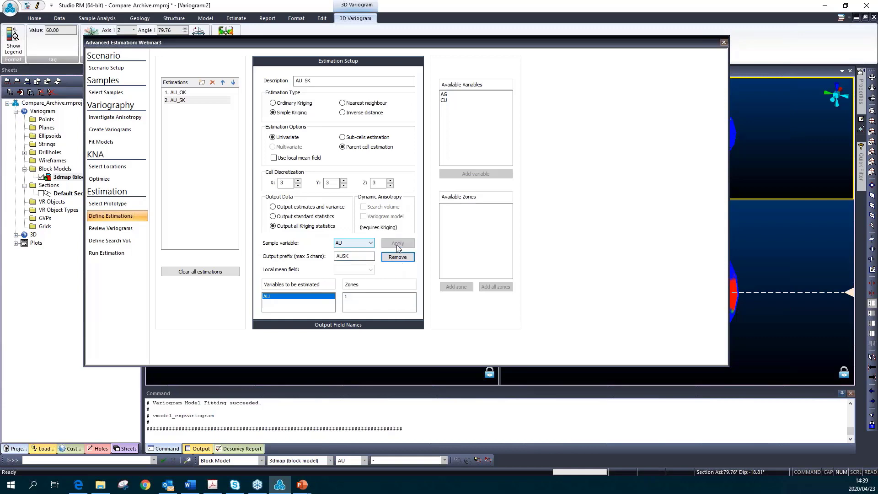
left_click(345, 326)
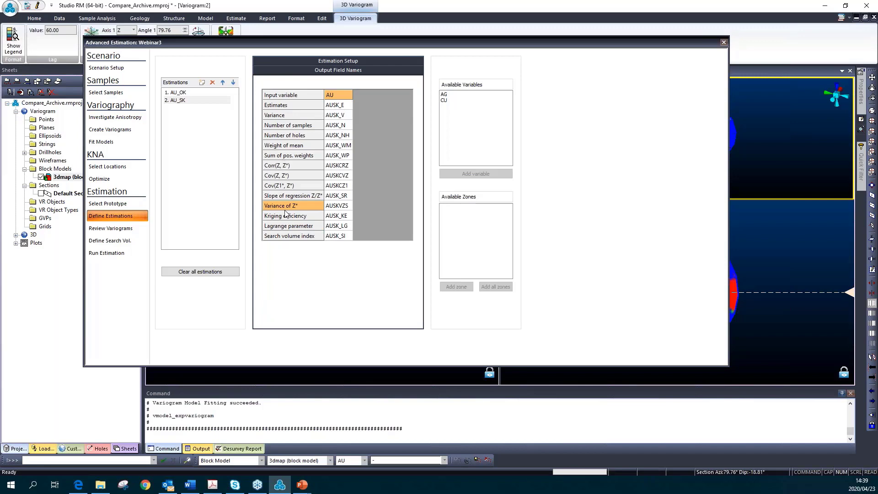
left_click(277, 62)
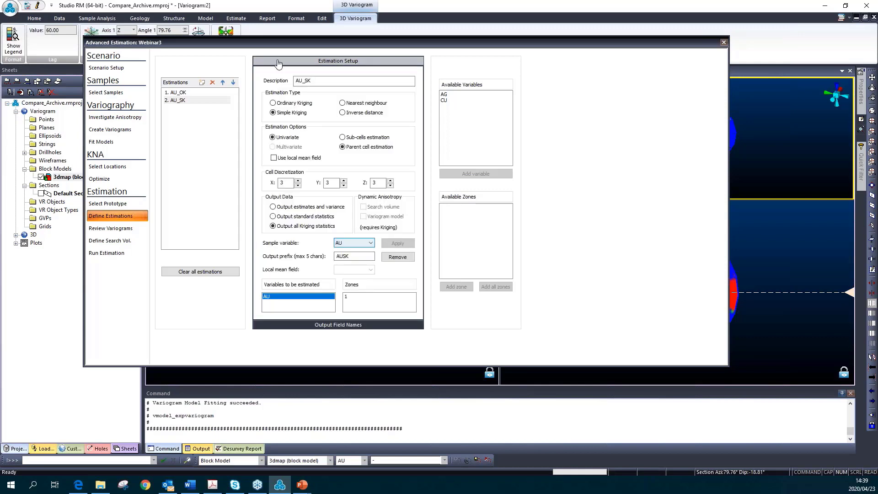
Create a third estimation named AU_IPD with Inverse distance as its estimation type.
left_click(200, 84)
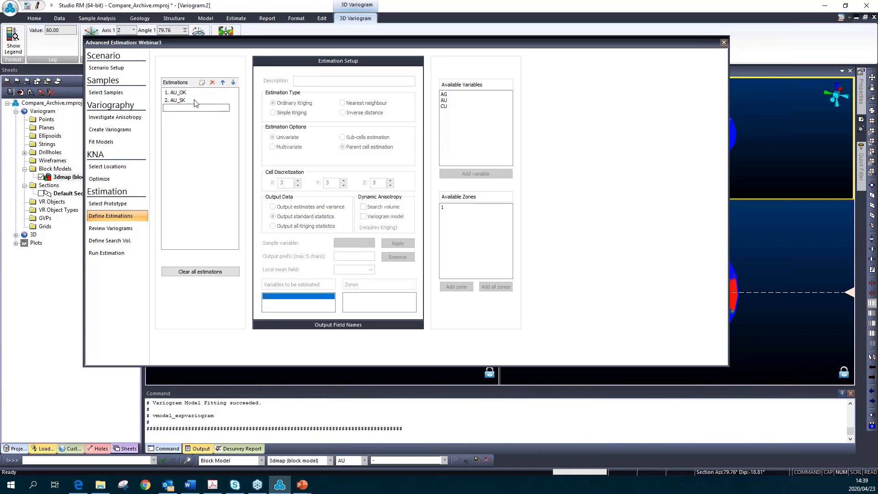
type("AU_IPD")
key("Return")
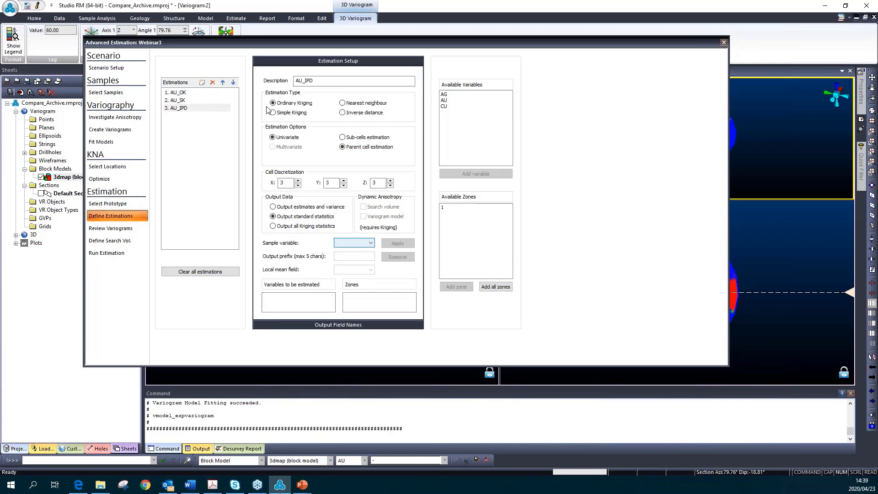
left_click(343, 113)
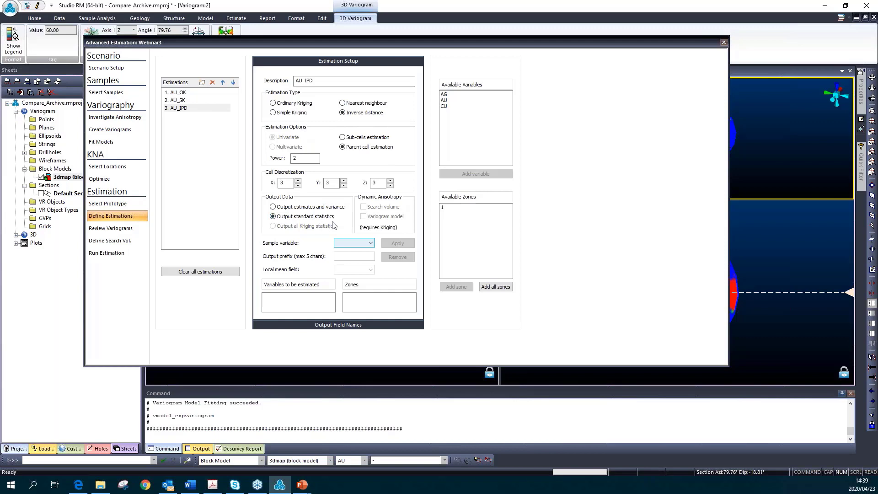
Add the variable AU and zone 1 to the AU_IPD estimation.
left_click(443, 101)
left_click(472, 176)
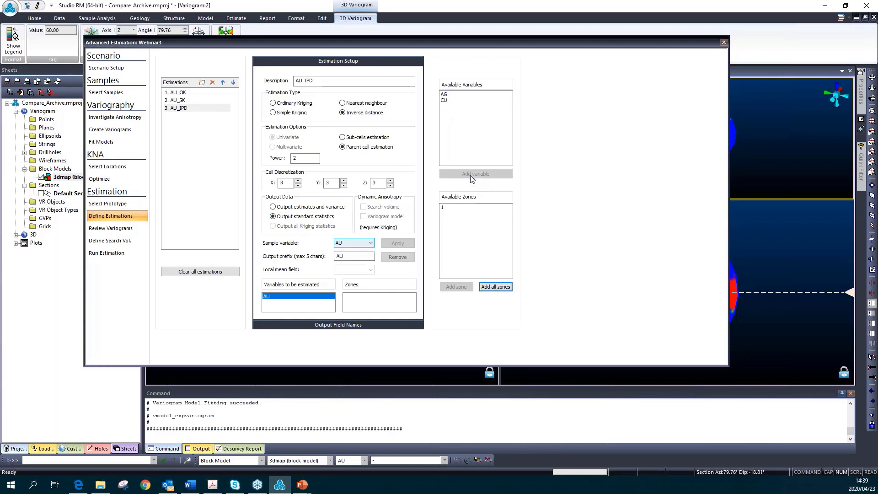
left_click(442, 208)
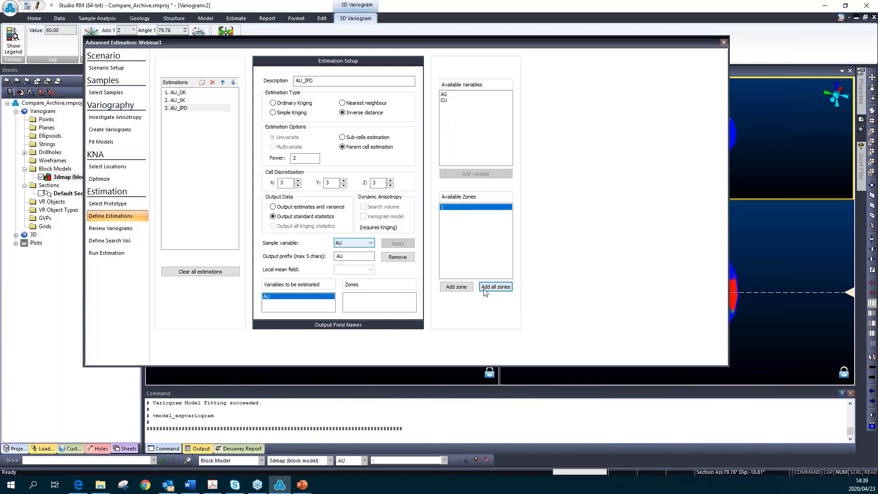
left_click(452, 289)
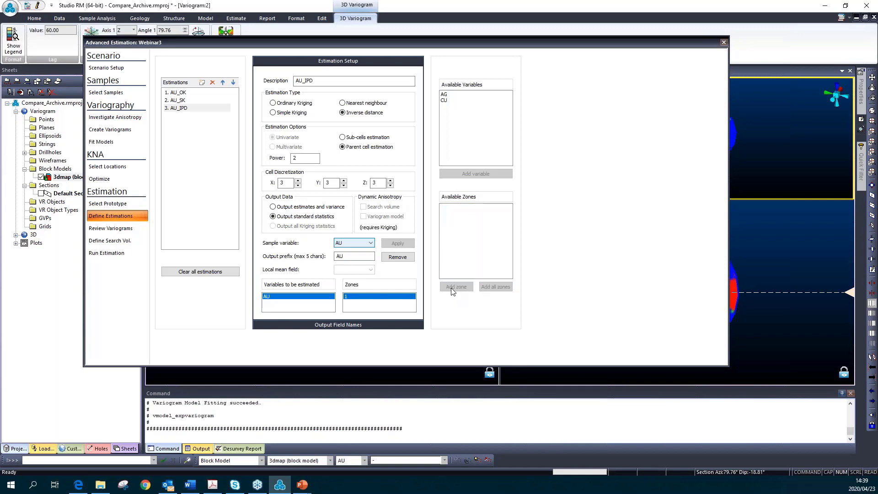
Apply the output prefix AUID to the AU variable of the AU_IPD estimation.
left_click(362, 258)
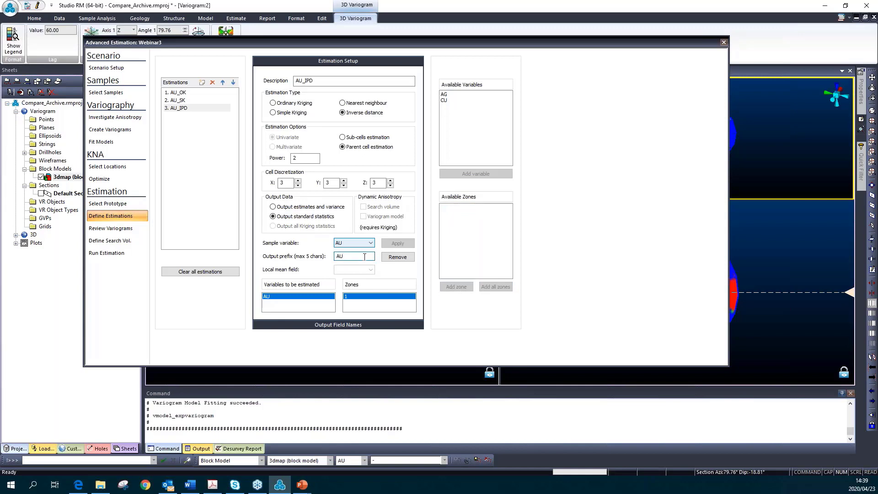
type("ID")
left_click(397, 243)
Compare the output field names of the AU_OK, AU_SK and AU_IPD estimations, finishing on the AU_IPD setup.
left_click(348, 325)
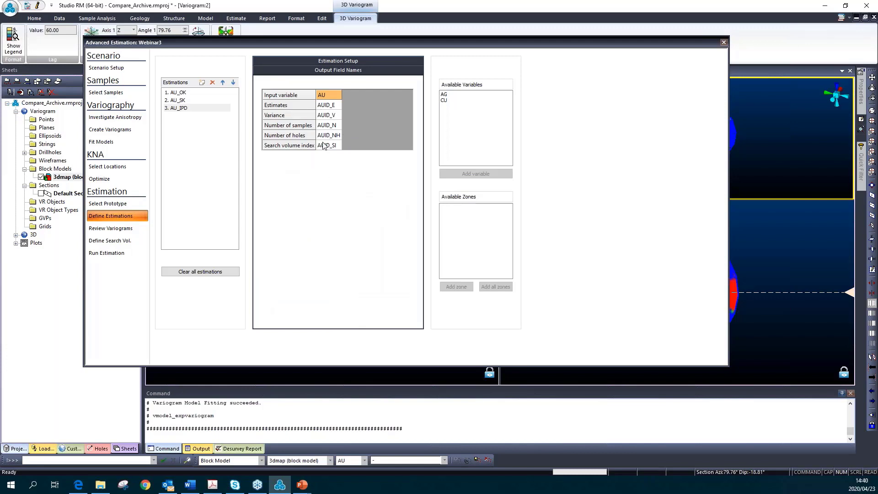
left_click(181, 92)
left_click(182, 100)
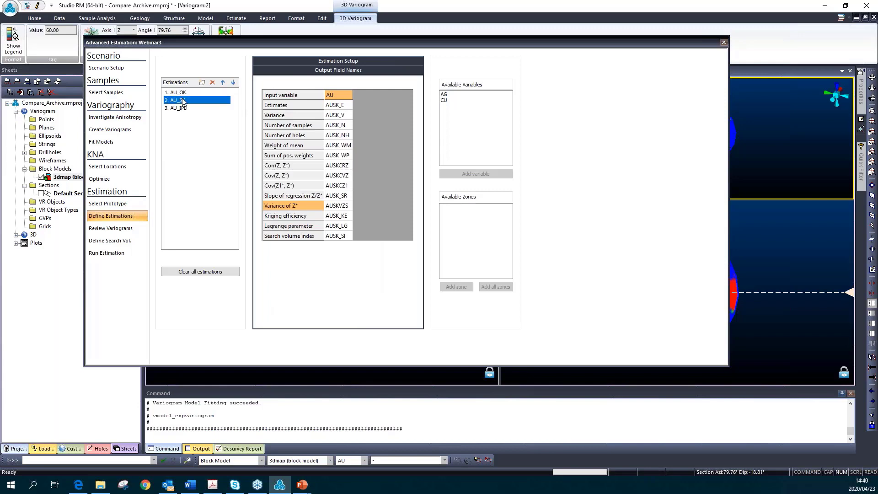
left_click(183, 108)
left_click(320, 61)
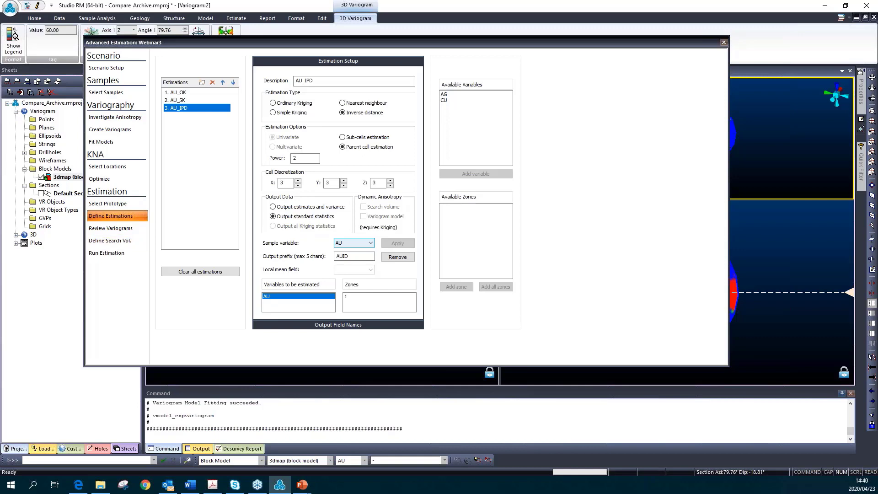
Review the variogram model assigned to AU_OK, including its rotation, nugget and structure parameters.
left_click(109, 229)
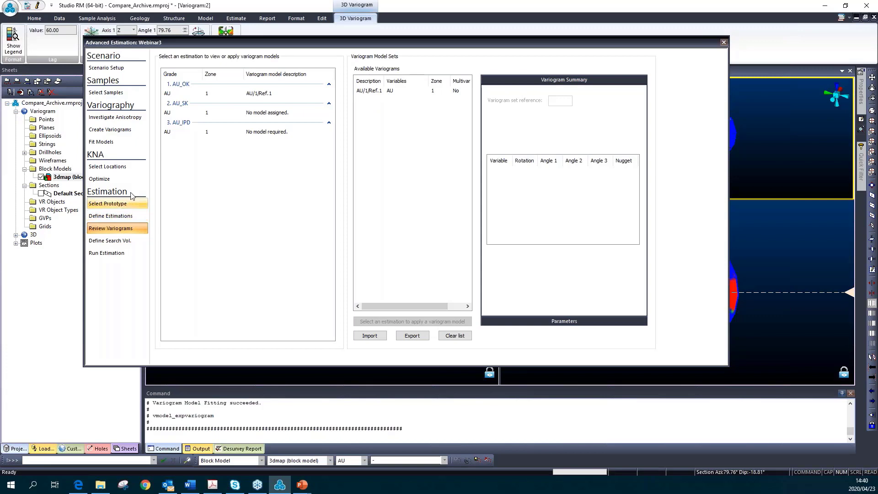
left_click(253, 94)
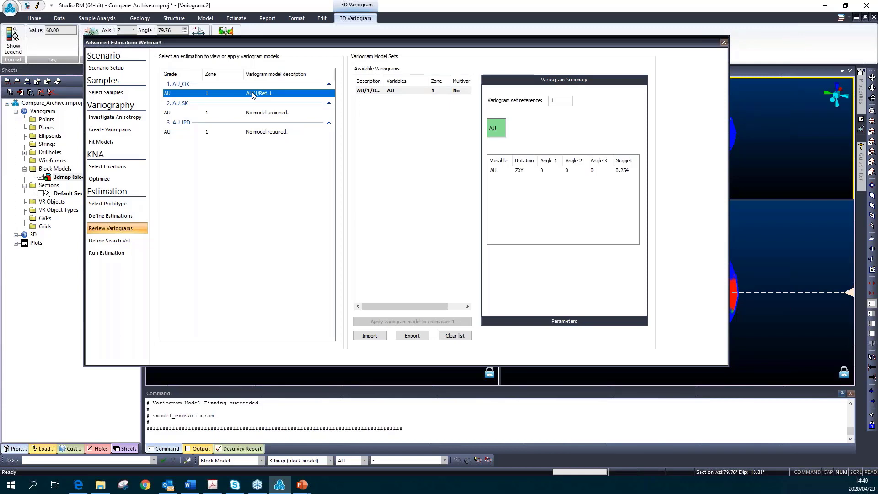
left_click(528, 170)
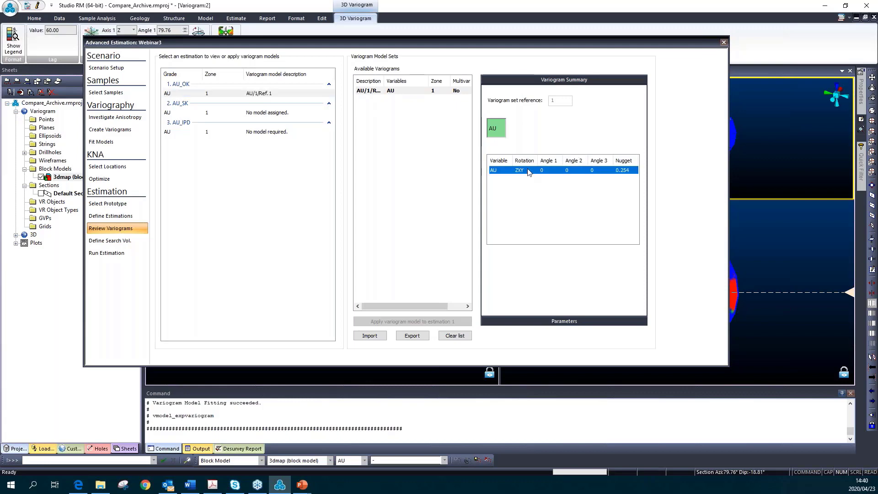
left_click(555, 324)
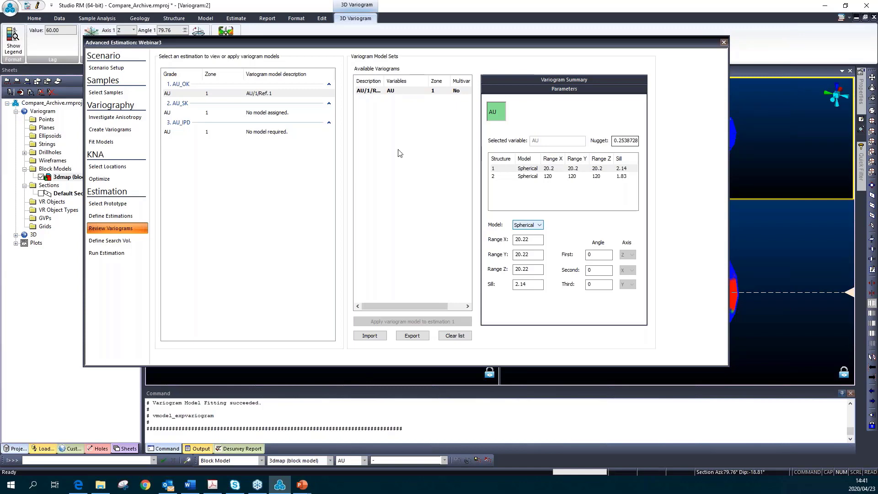
Apply the AU variogram model to the AU_SK estimation and check the model assignments of all three estimations.
left_click(265, 115)
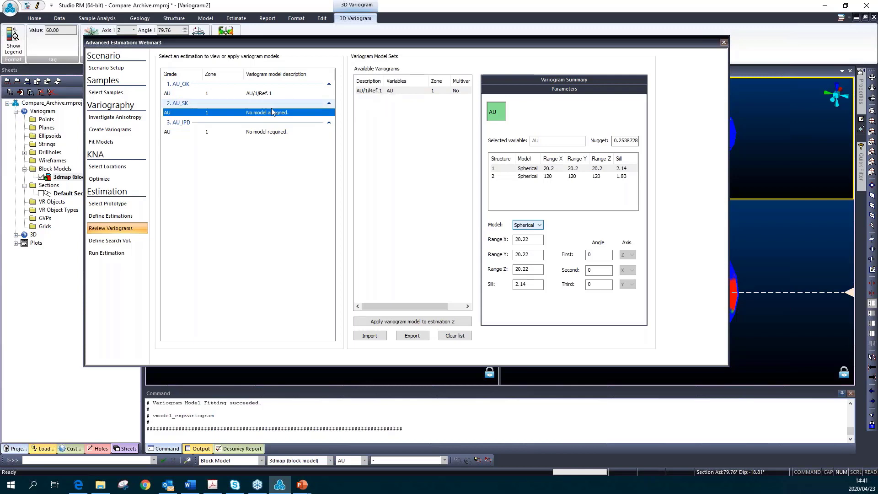
left_click(399, 322)
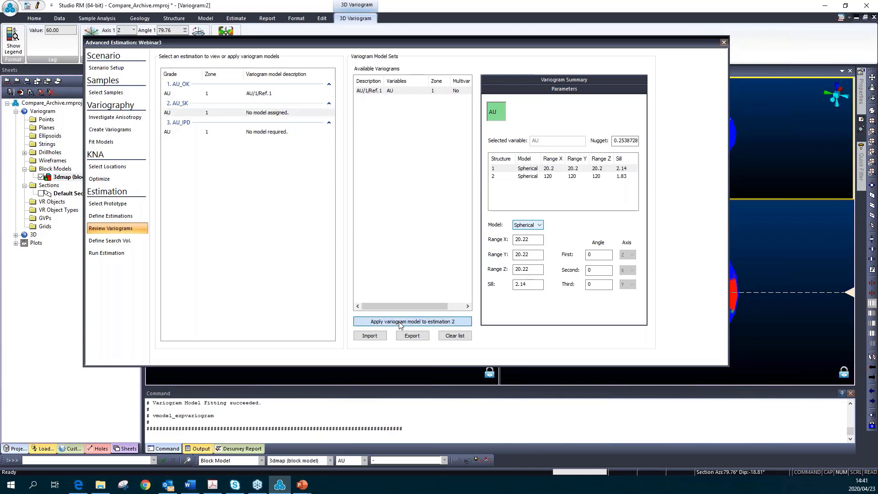
left_click(270, 133)
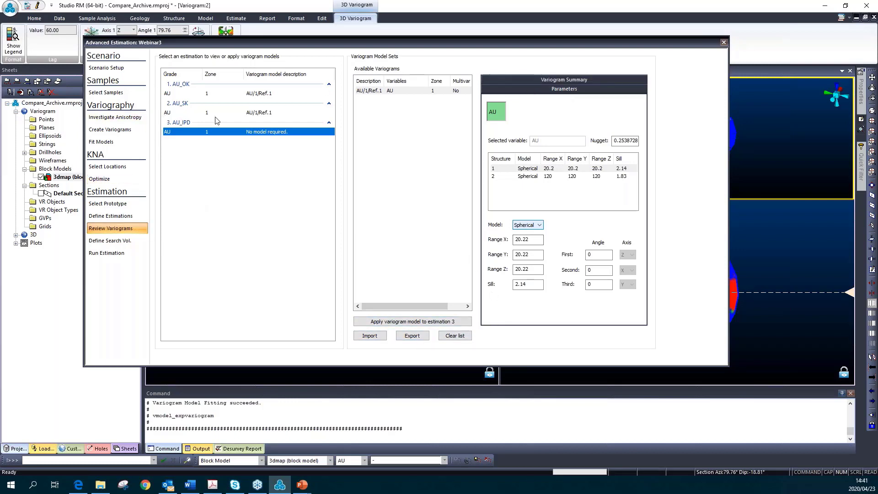
left_click(218, 94)
left_click(218, 113)
left_click(218, 130)
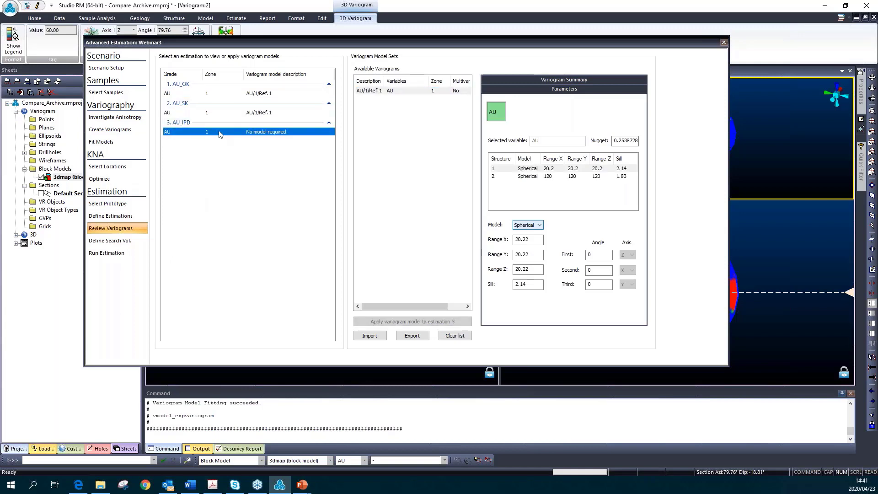
left_click(185, 93)
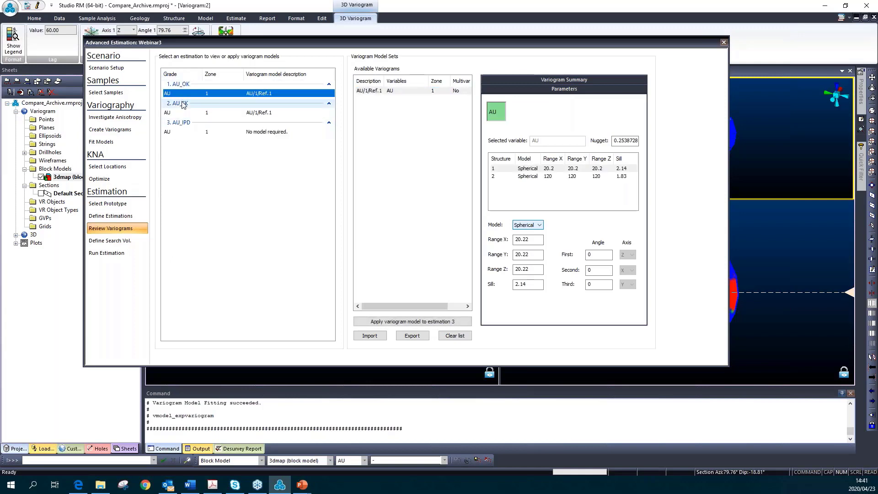
left_click(184, 112)
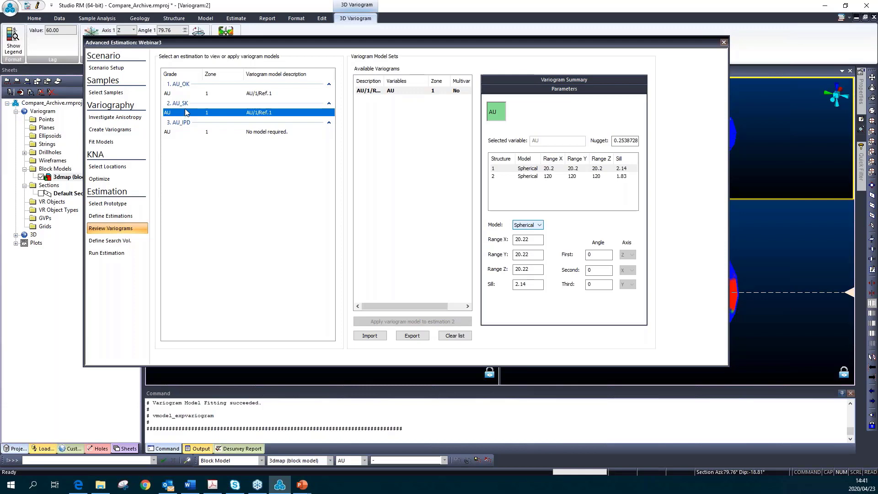
Apply the existing 120 x 120 x 120 search volume to the AU_SK and AU_IPD estimations.
left_click(126, 241)
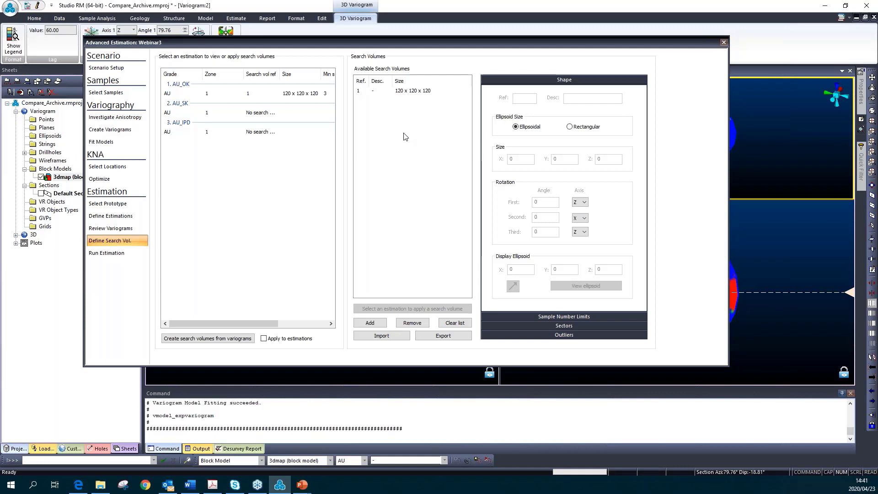
left_click(274, 94)
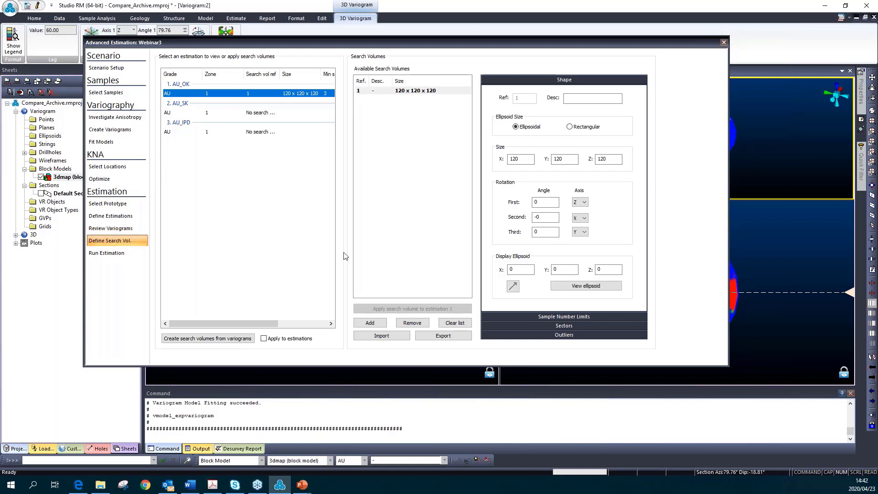
left_click(200, 110)
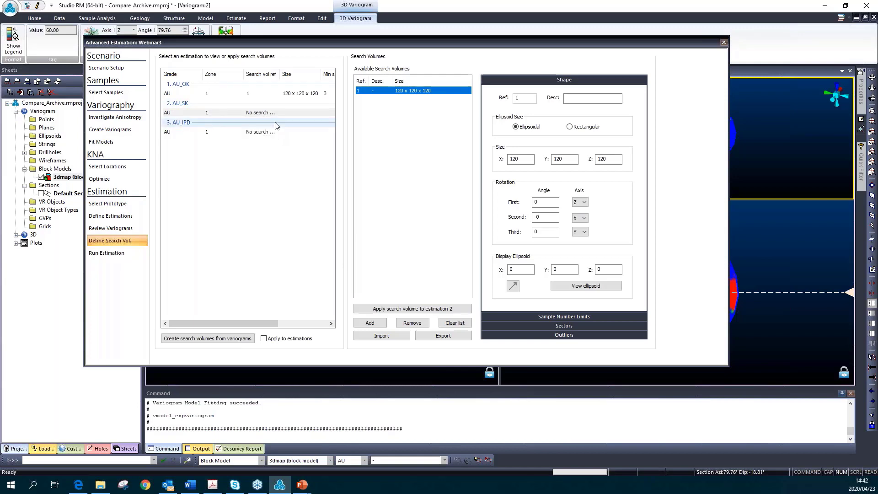
left_click(295, 96)
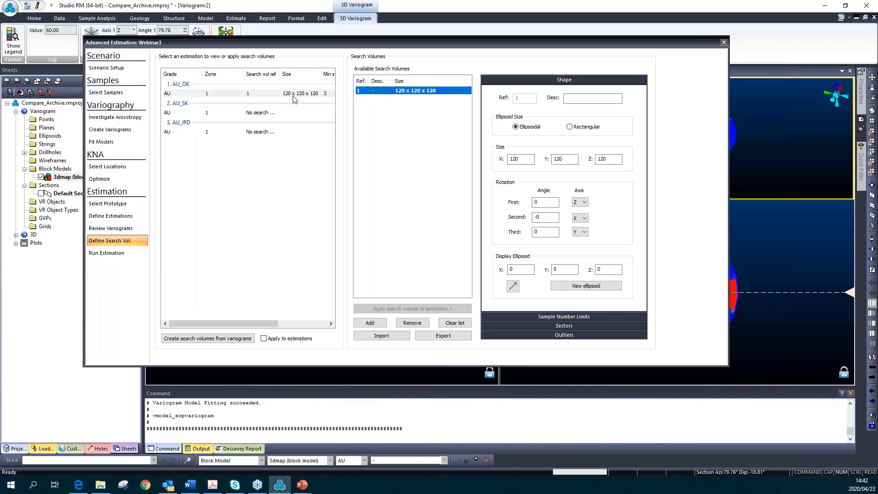
left_click(265, 113)
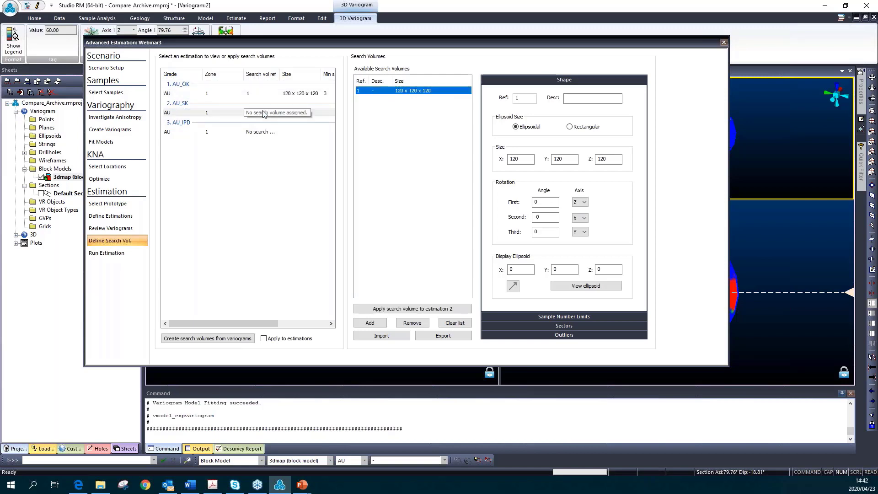
left_click(388, 308)
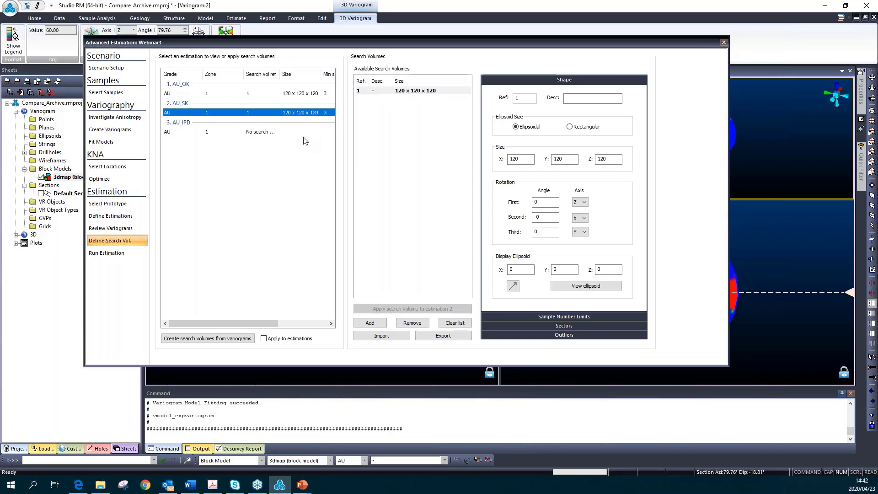
left_click(302, 132)
left_click(412, 90)
left_click(404, 309)
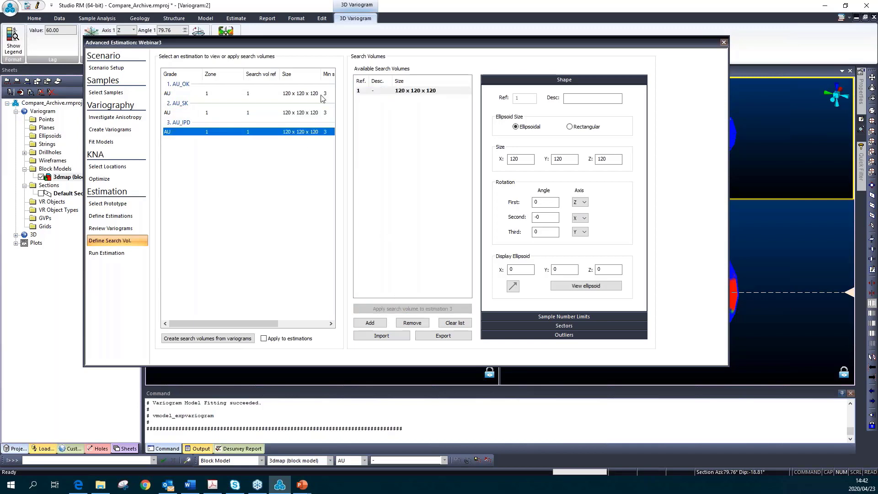
Set the Z size of search volume 1 to 40.
left_click(279, 94)
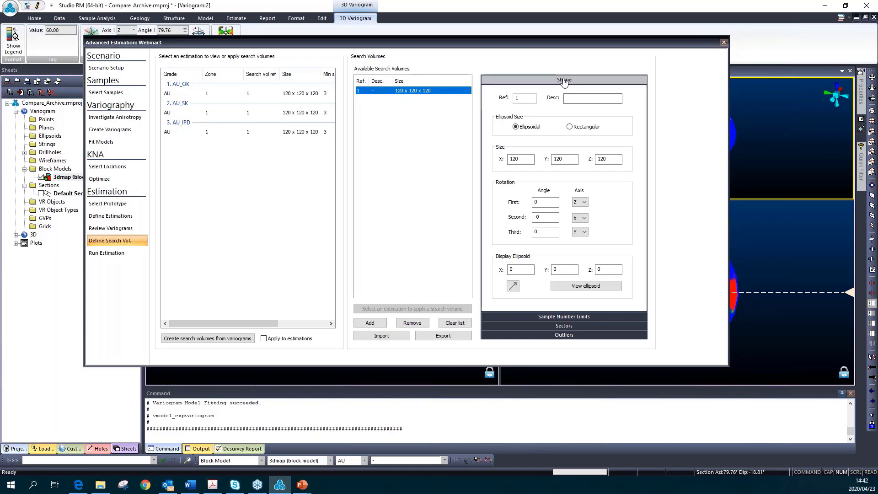
left_click(576, 97)
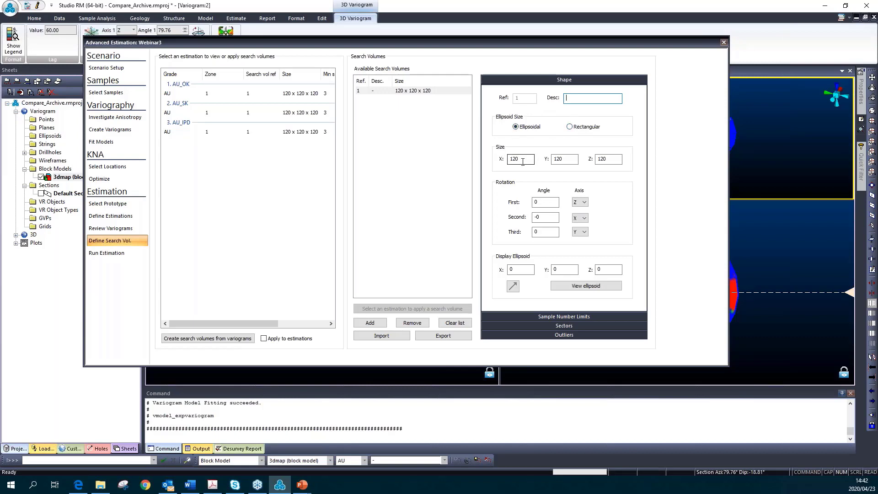
left_click(563, 159)
left_click(527, 158)
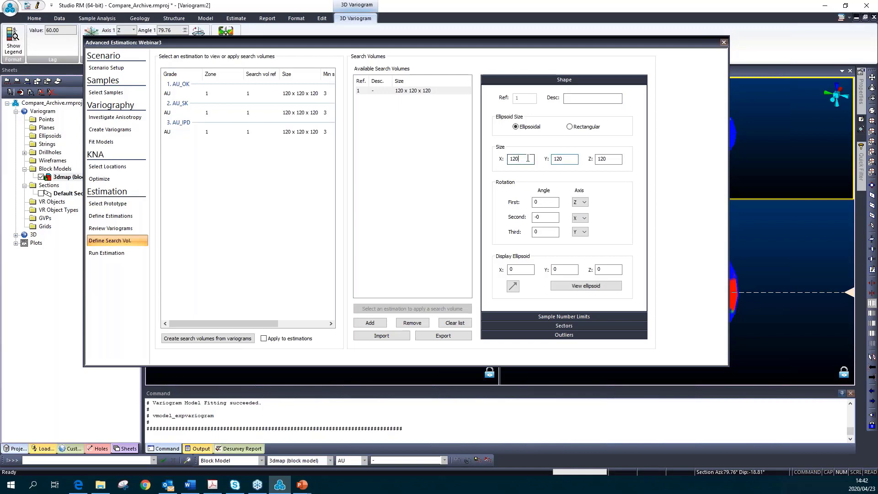
left_click(571, 159)
key("Tab")
type("4")
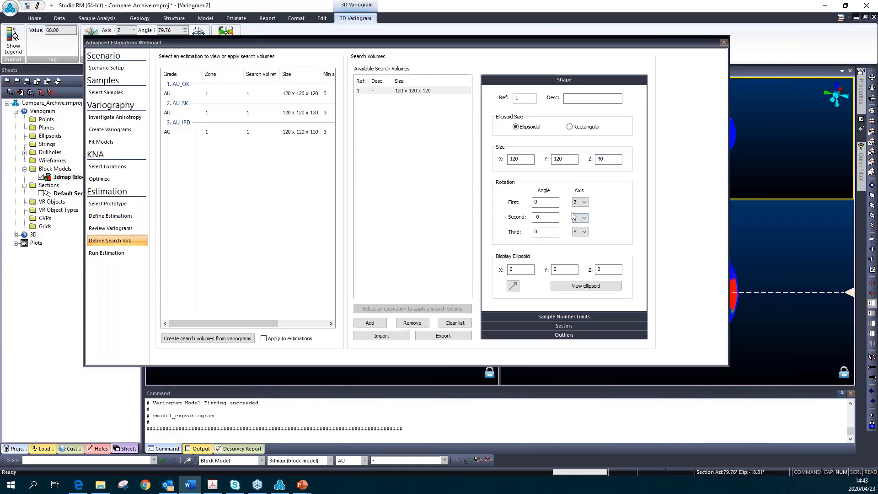
Set the search volume's second rotation angle to 30 and its third to -17.
left_click(544, 217)
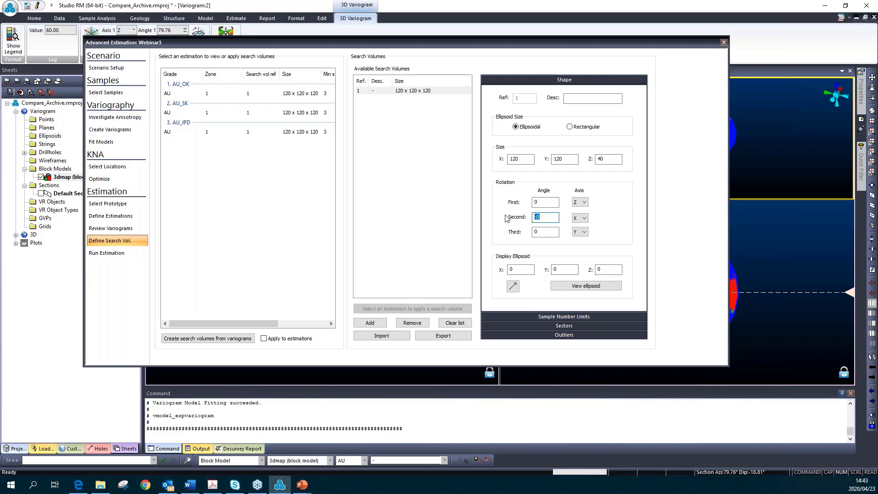
type("30")
left_click(544, 232)
type("-17")
left_click(582, 284)
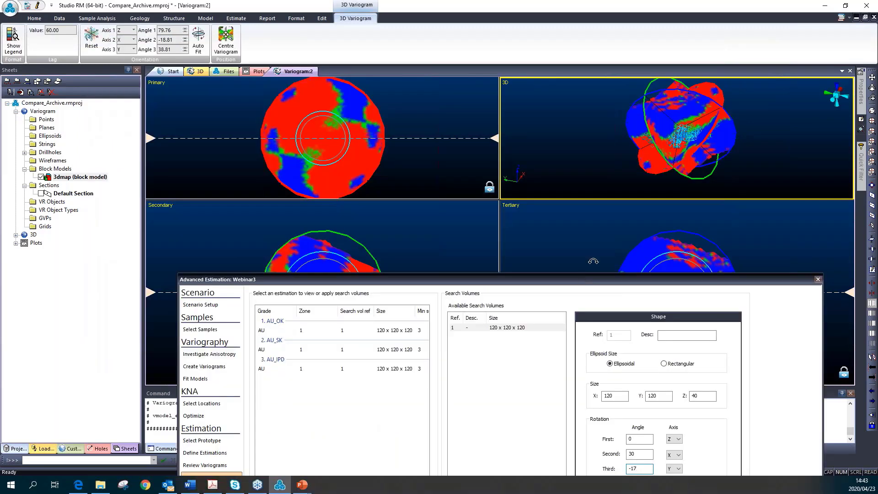
Pick the search ellipsoid's display centre among the drillholes in the 3D window.
left_click(202, 72)
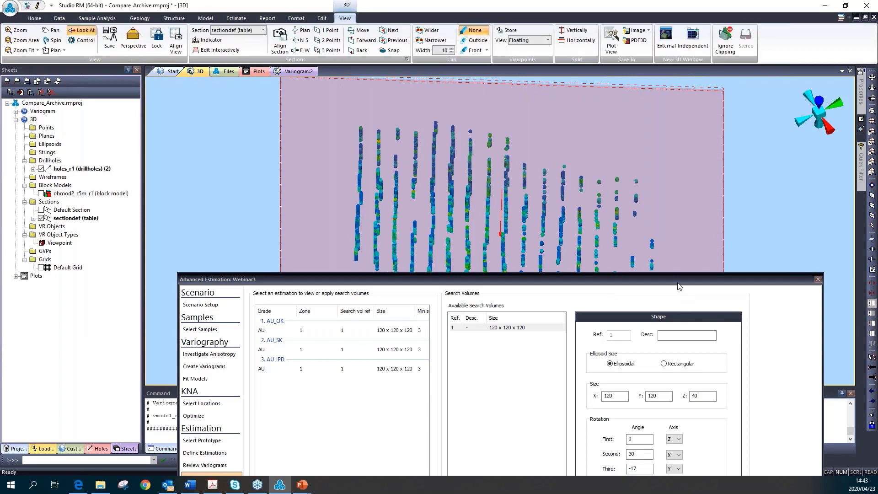
left_click_drag(677, 283, 406, 170)
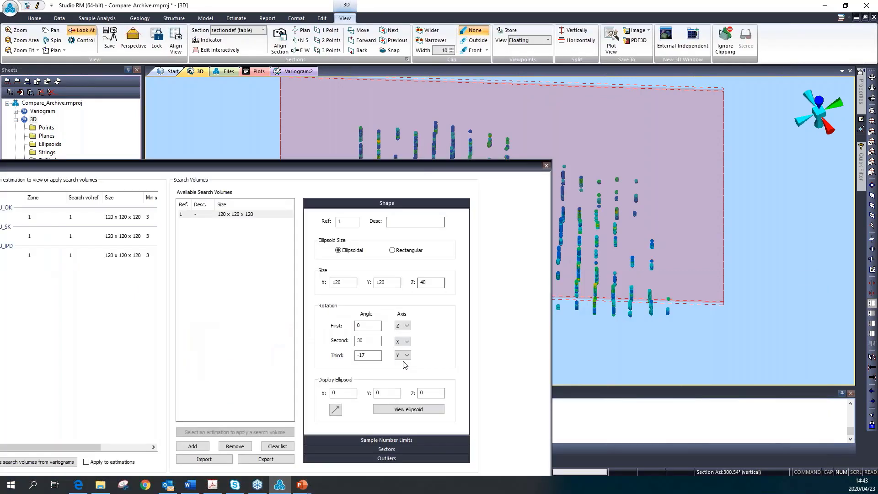
left_click(339, 411)
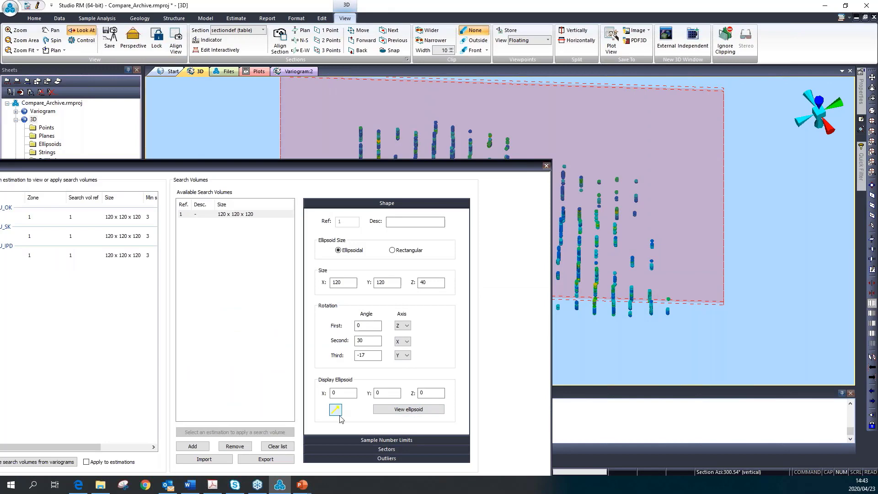
left_click(579, 241)
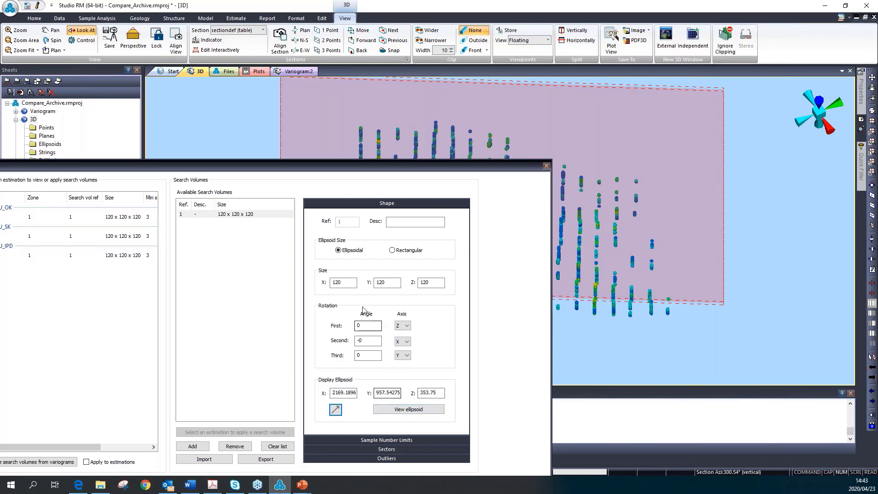
Enter rotation angles of 30 (second) and -17 (third) for search volume 1 and display its ellipsoid among the drillholes.
left_click_drag(378, 342, 328, 349)
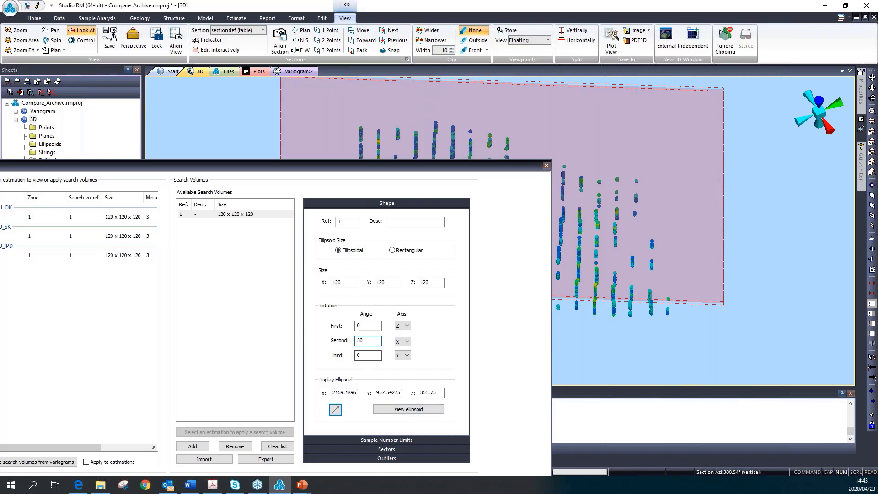
left_click_drag(376, 356, 345, 358)
type("-17")
left_click(396, 409)
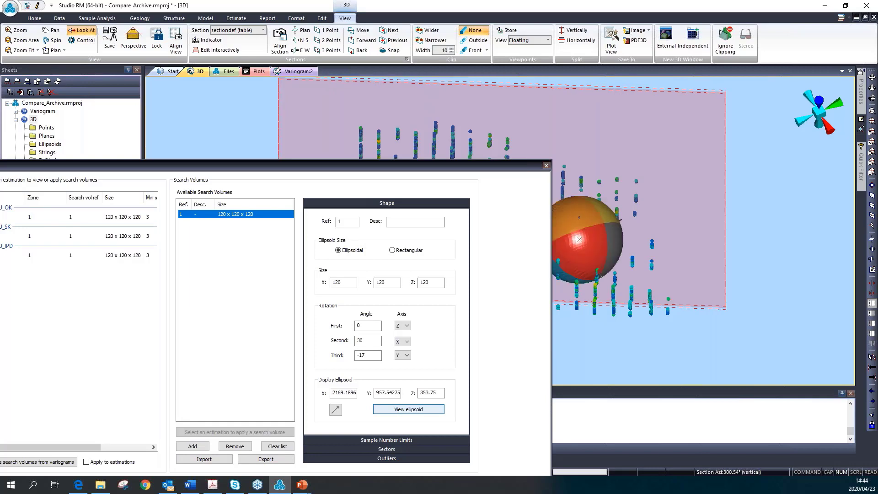
left_click(653, 258)
left_click_drag(633, 257, 655, 242)
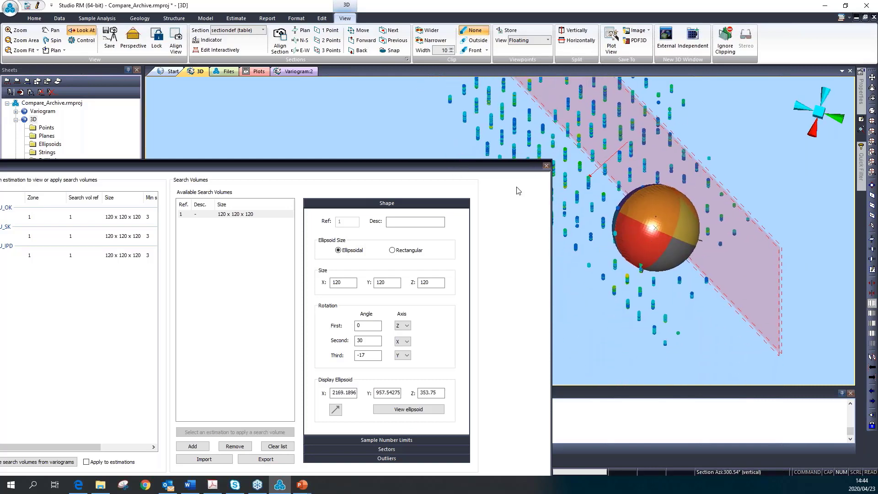
Reduce the search volume's Z size to 40 and display the ellipsoid again.
left_click_drag(455, 168, 534, 210)
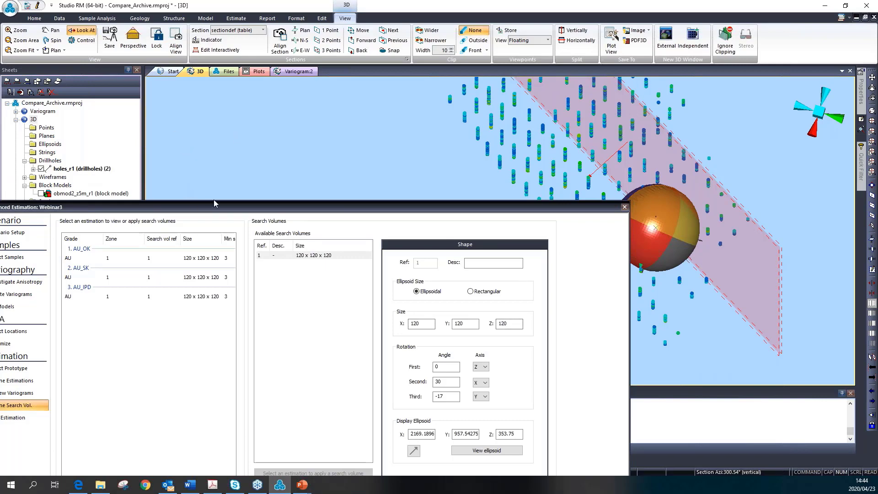
left_click_drag(193, 206, 190, 172)
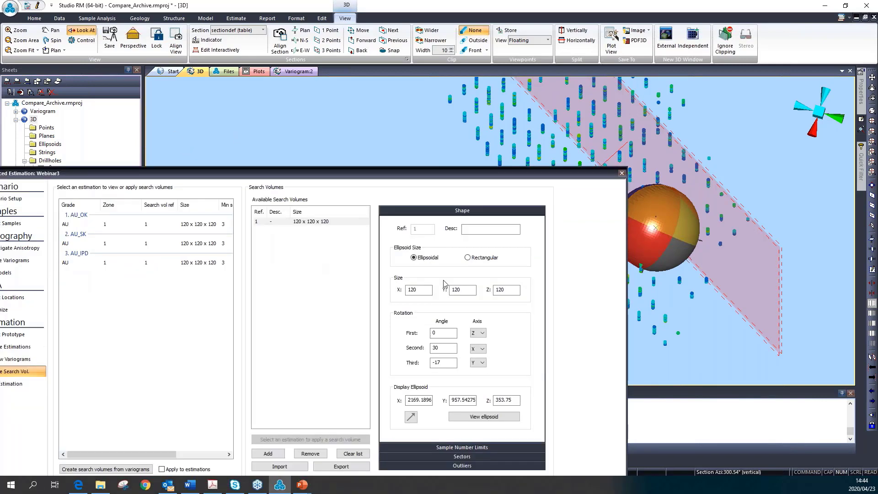
left_click_drag(514, 291, 405, 275)
type("40")
left_click(479, 416)
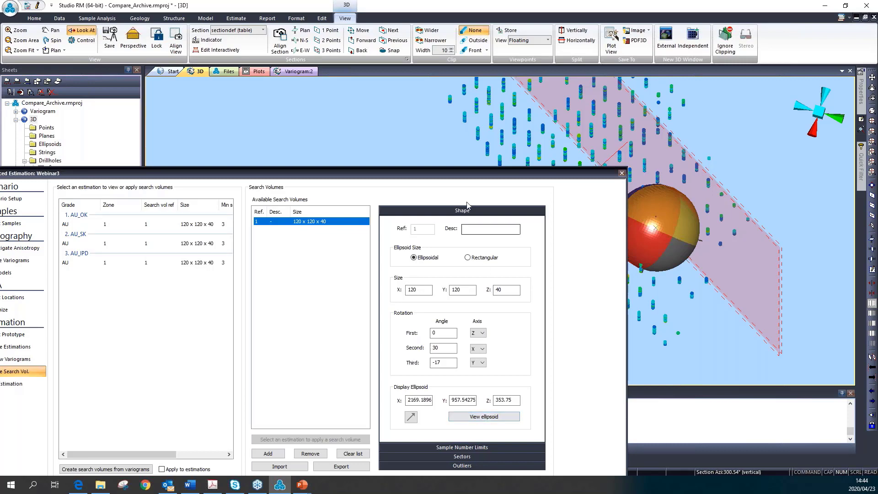
Hide the first search ellipsoid wireframe, show only the second one, and inspect its orientation against the drillholes.
left_click_drag(349, 173, 390, 229)
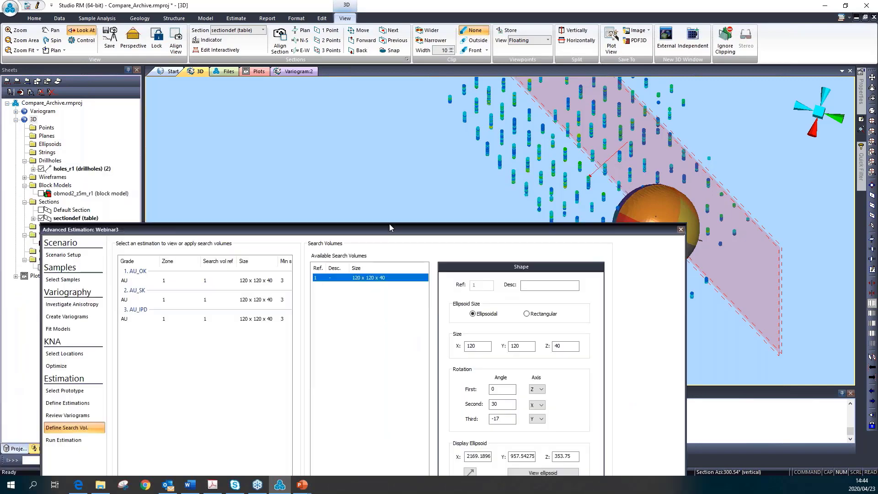
left_click(25, 178)
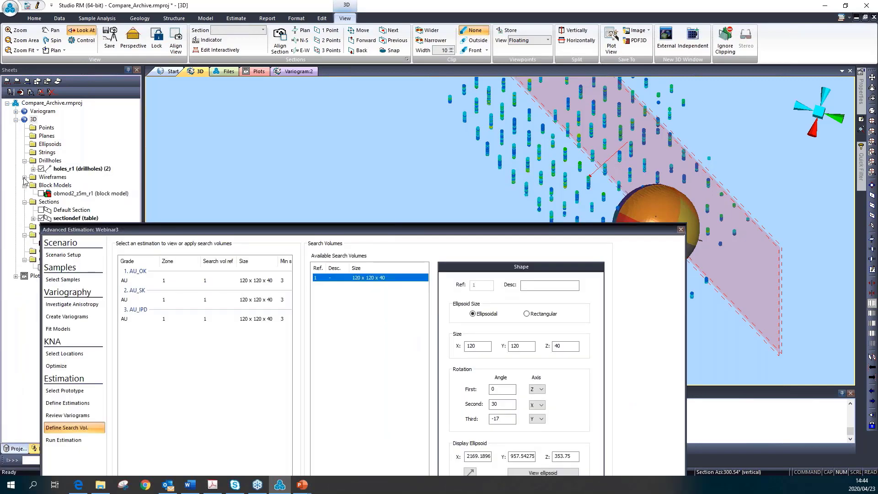
left_click(42, 193)
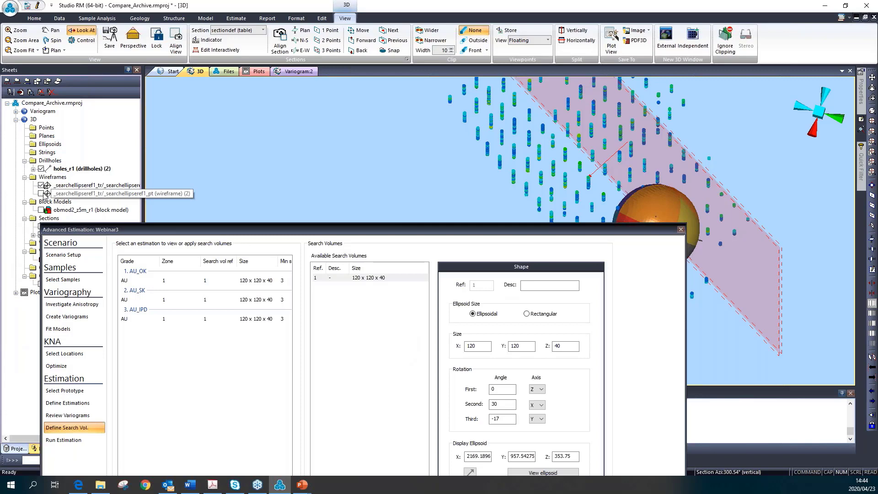
left_click(41, 185)
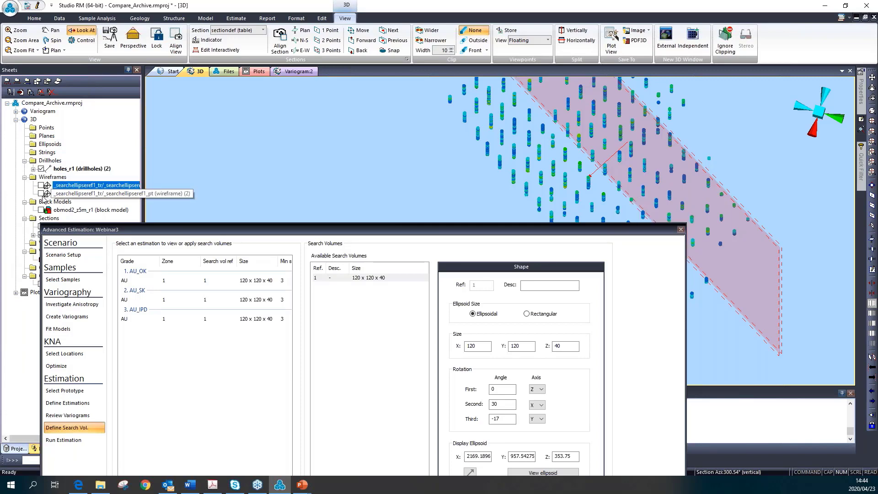
left_click(42, 194)
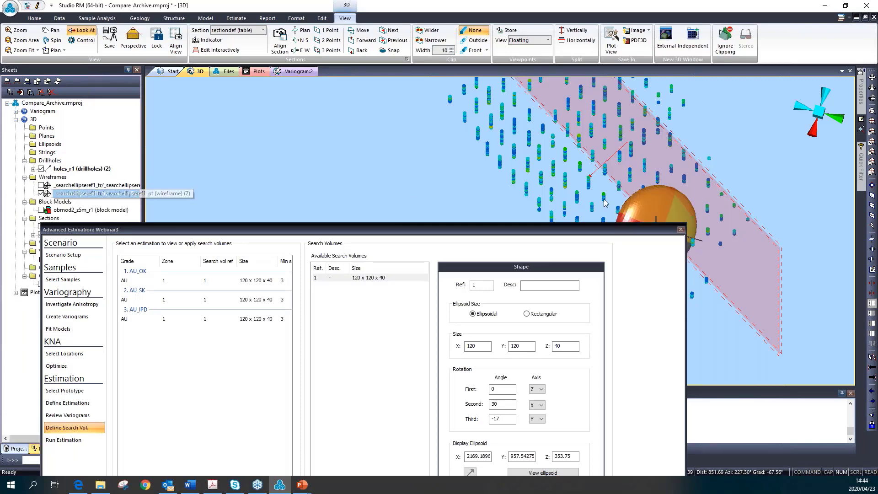
left_click_drag(565, 159, 503, 168, "shift")
scroll(503, 167, "up", 2)
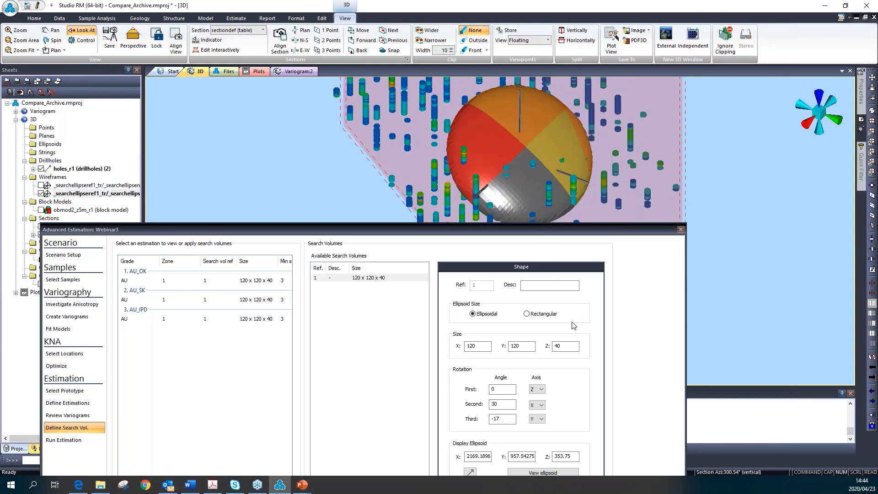
left_click_drag(498, 230, 536, 368)
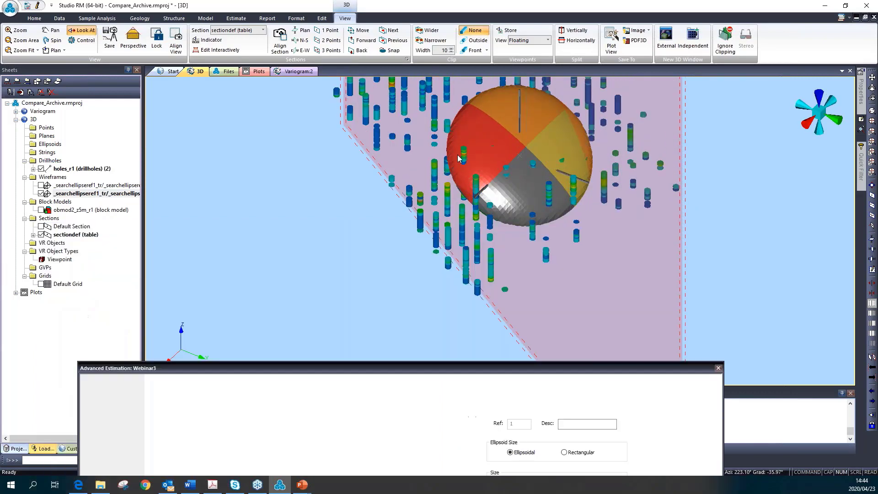
mouse_move(498, 208)
left_mouse_down("shift")
mouse_move(535, 195)
mouse_move(421, 195)
mouse_move(422, 225)
mouse_move(577, 219)
mouse_move(471, 226)
mouse_move(525, 247)
mouse_move(546, 214)
mouse_move(496, 249)
mouse_move(546, 287)
mouse_move(476, 249)
mouse_move(516, 225)
mouse_move(539, 162)
mouse_move(511, 198)
left_mouse_up("shift")
left_click_drag(558, 214, 509, 249)
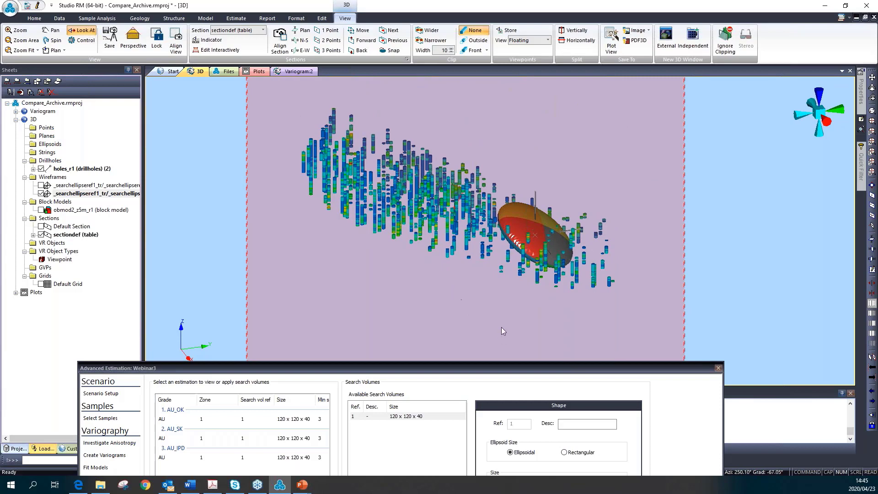
Open the sample number limits of search volume 1 and select the entry with size factor 1.
left_click_drag(464, 367, 470, 119)
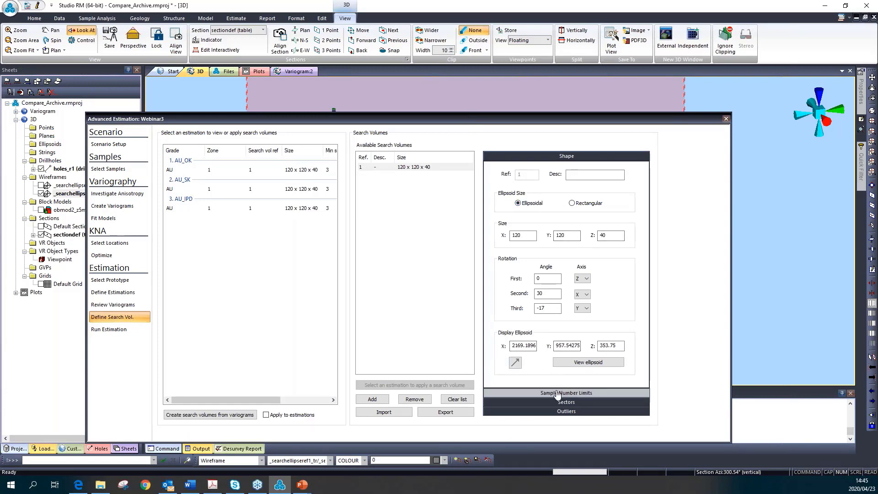
left_click(532, 394)
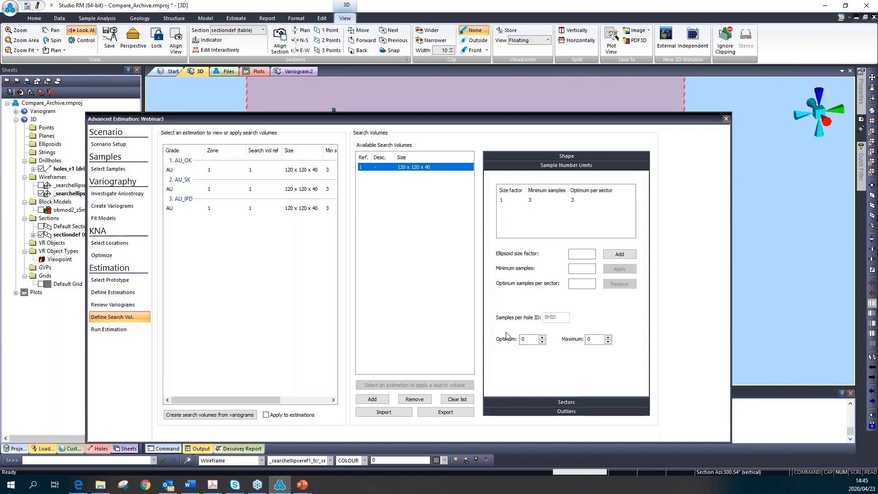
left_click(545, 208)
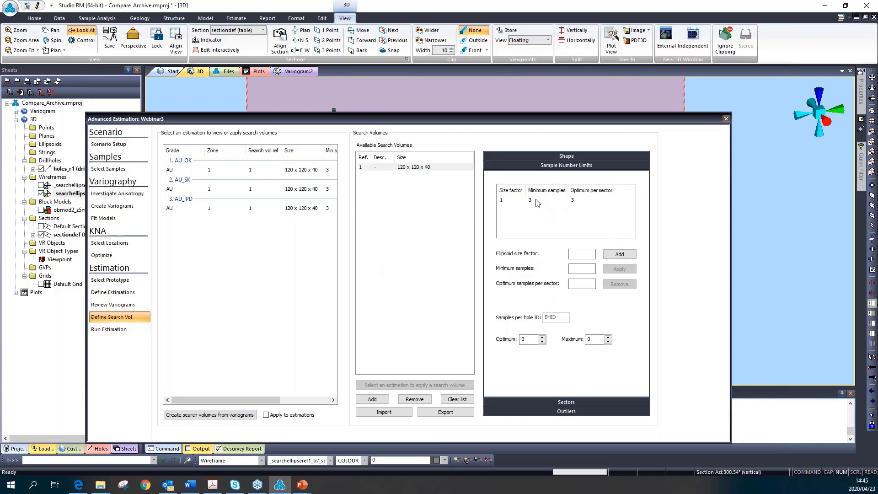
left_click(537, 201)
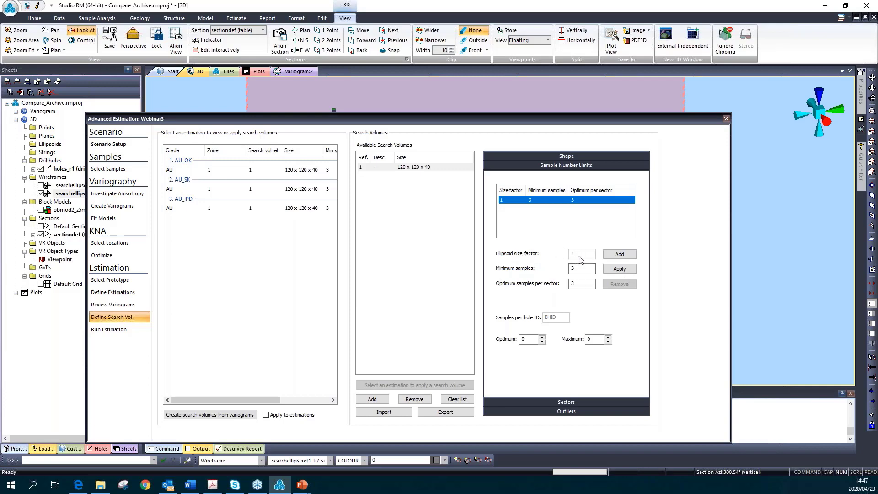
Try to add a second sample limit entry and change its ellipsoid size factor to 2, and remove that entry.
left_click(617, 255)
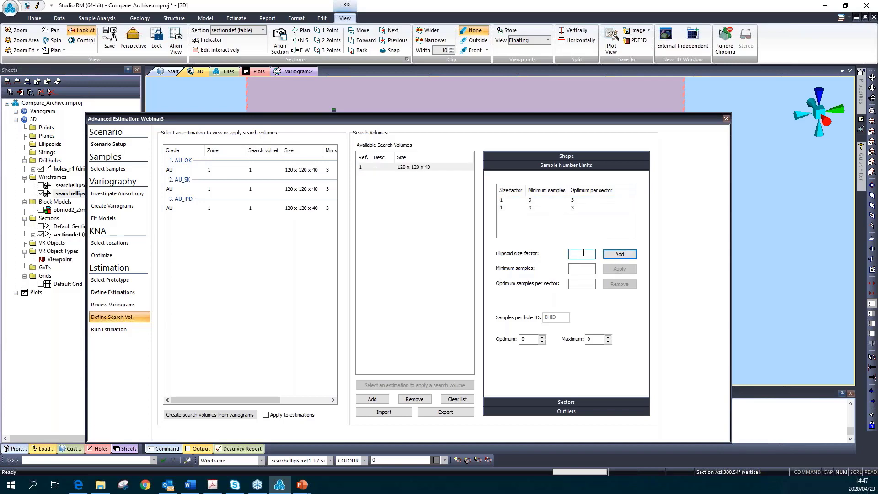
left_click(529, 208)
double_click(579, 254)
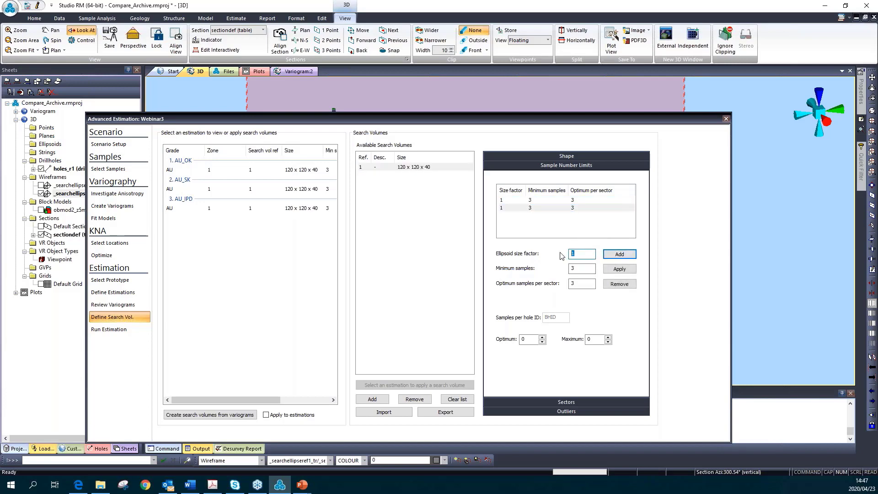
type("2")
key("Tab")
left_click(516, 209)
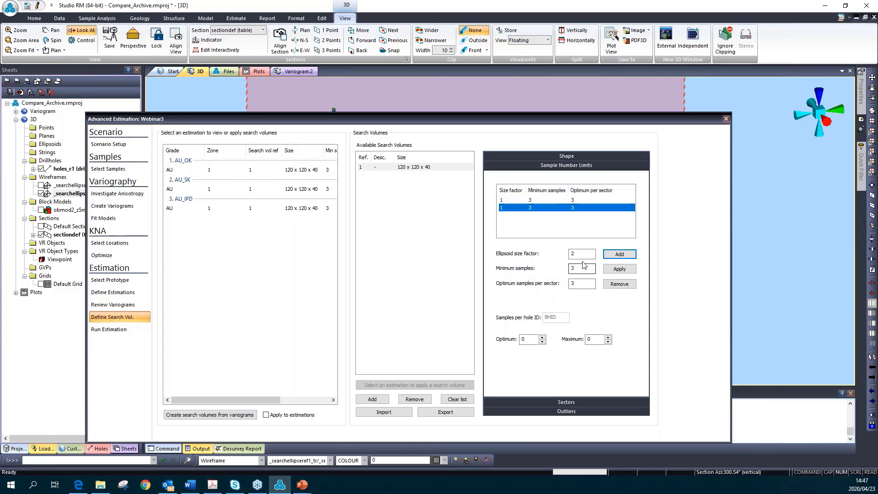
left_click(619, 283)
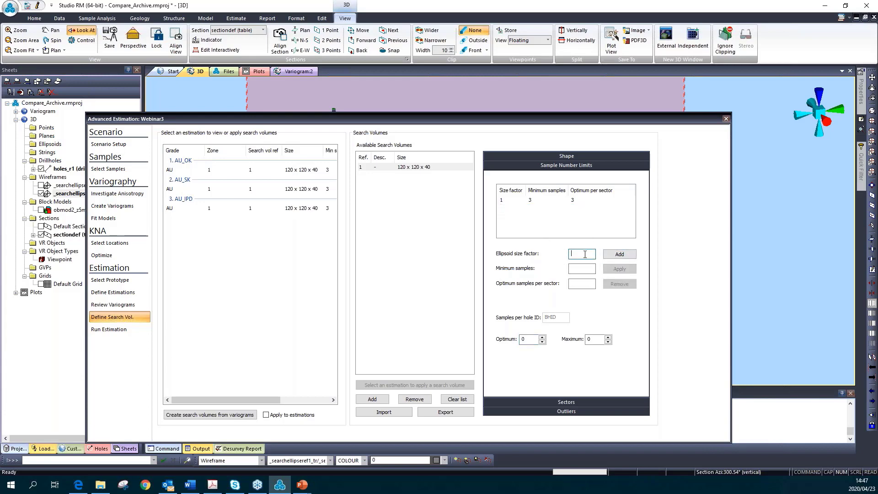
Add a sample limit entry with ellipsoid size factor 2, minimum samples 3 and optimum samples per sector 6.
type("2")
left_click(586, 269)
type("3")
left_click(582, 283)
type("6")
left_click(619, 254)
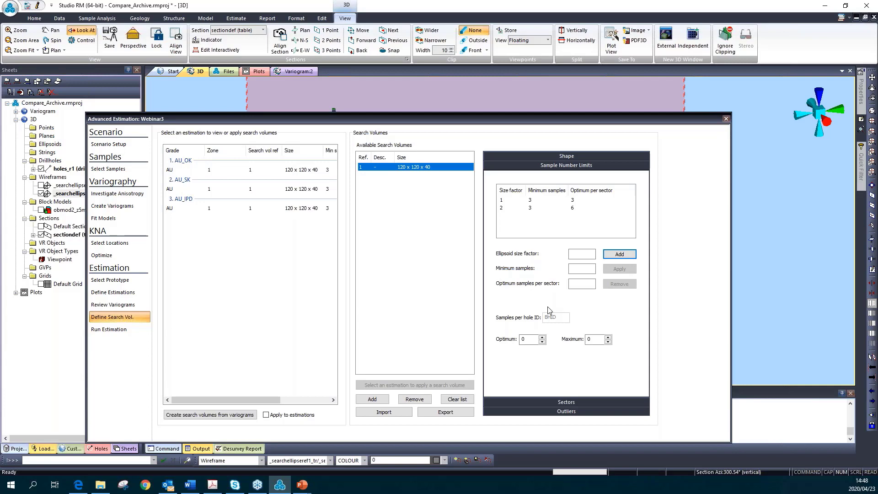
Set the optimum samples per hole to 2 and adjust the maximum samples per hole.
double_click(542, 338)
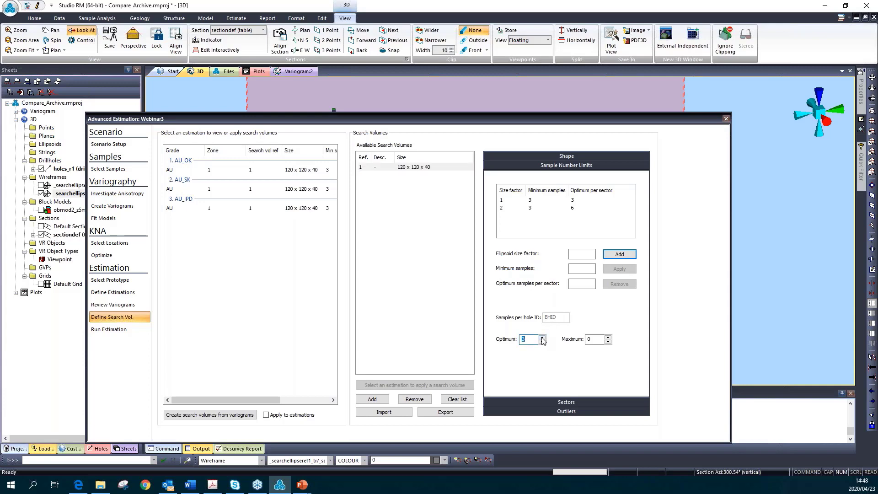
left_click(606, 338)
left_click(606, 337)
left_click(606, 337)
left_click(606, 337)
left_click(606, 337)
left_click(606, 337)
left_click(607, 337)
left_click(607, 336)
left_click(607, 337)
left_click(609, 342)
left_click(608, 341)
left_click(608, 341)
left_click(530, 340)
Enable the sector method for search volume 1 with 4 vertical sectors that are also split horizontally.
left_click(556, 404)
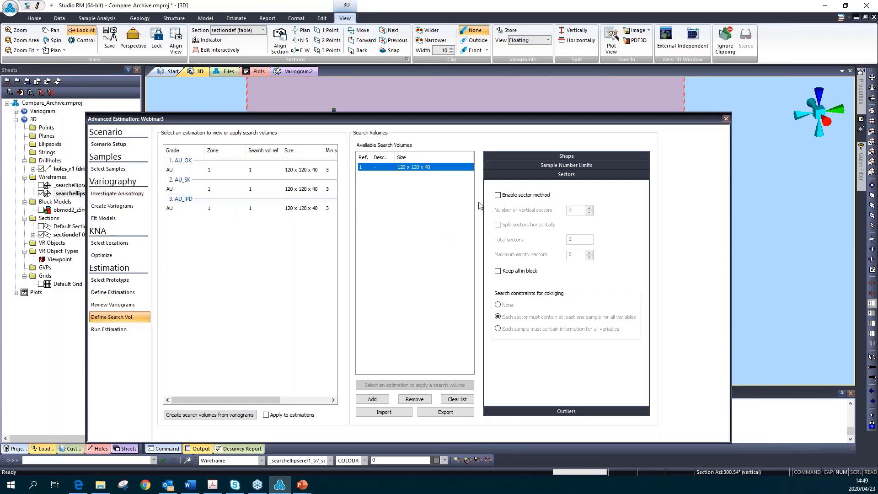
left_click(498, 195)
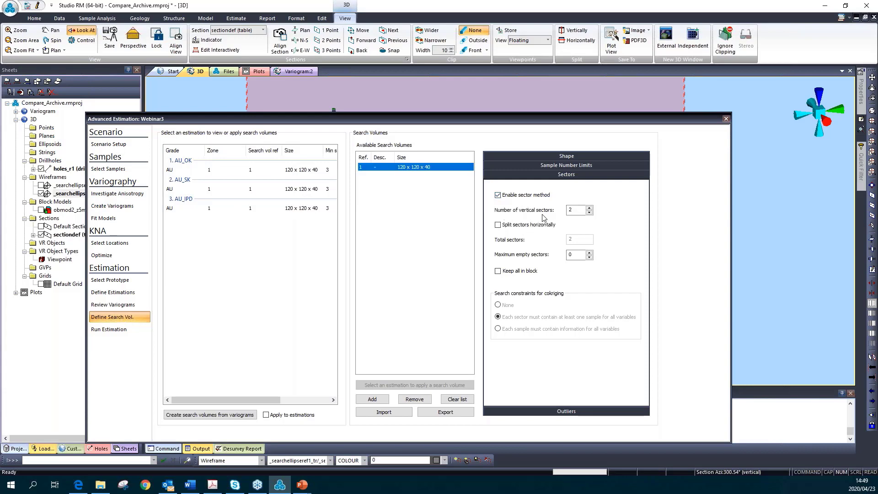
left_click(498, 224)
left_click(589, 208)
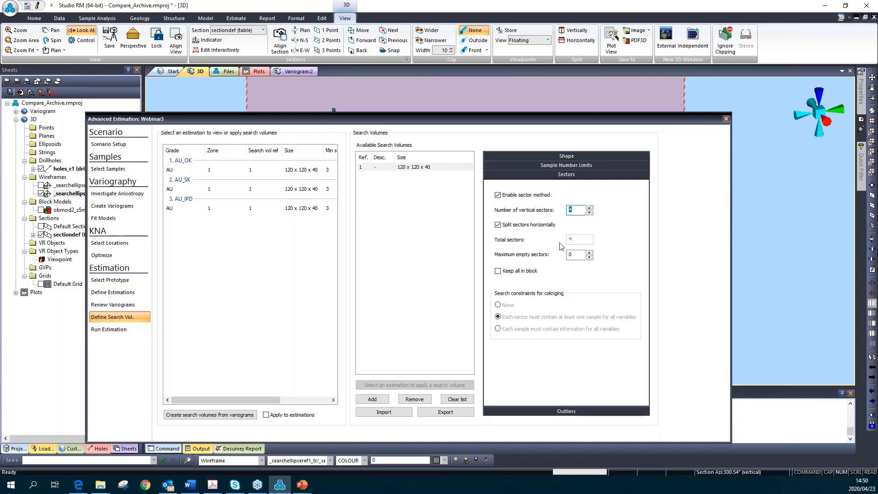
left_click(580, 255)
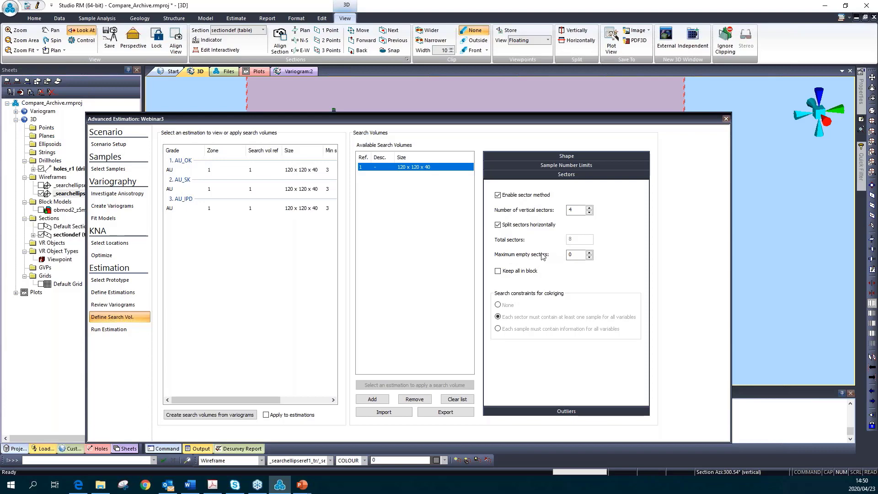
Try a different maximum of empty sectors, return it to 0, and set the cokriging search constraint to None.
double_click(571, 255)
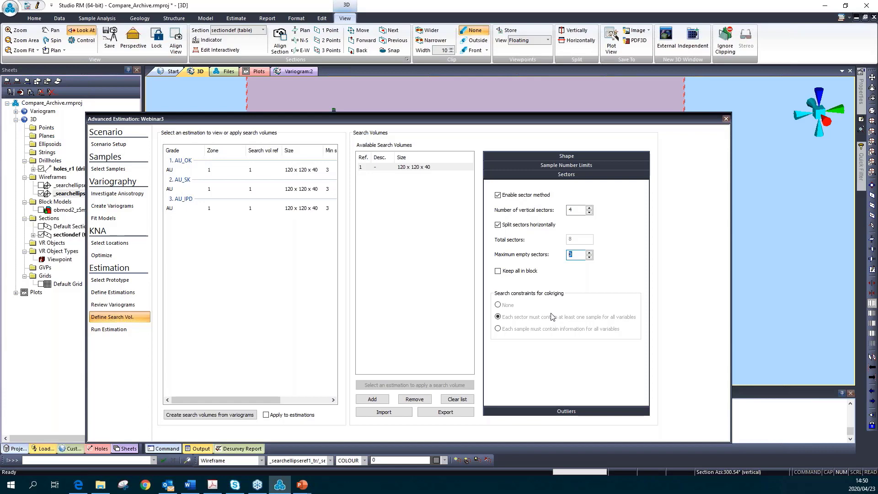
left_click(498, 305)
left_click(498, 317)
left_click(498, 305)
left_click(420, 165)
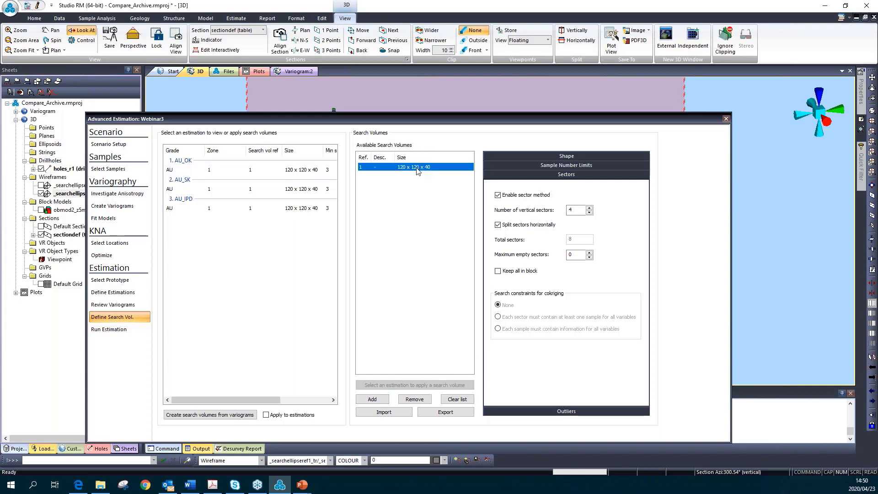
Try outlier capping for search volume 1 with low or high value and replace or exclude value options, and disable capping again.
left_click(541, 411)
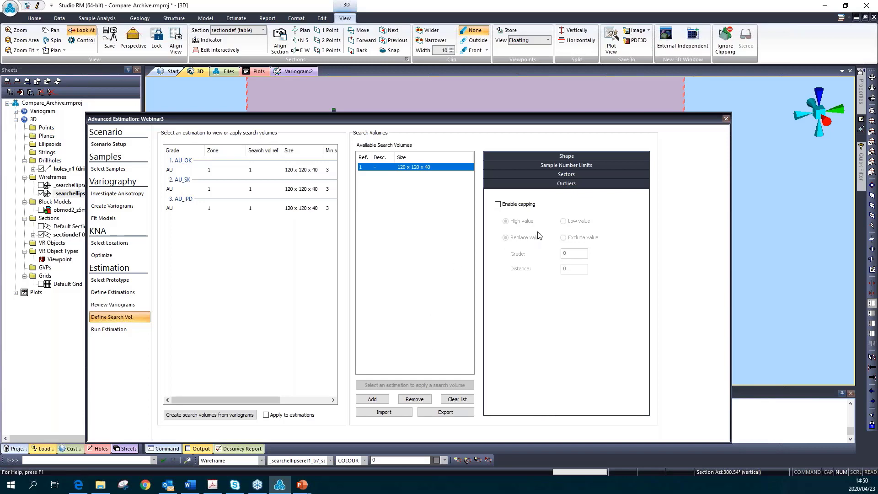
left_click(498, 204)
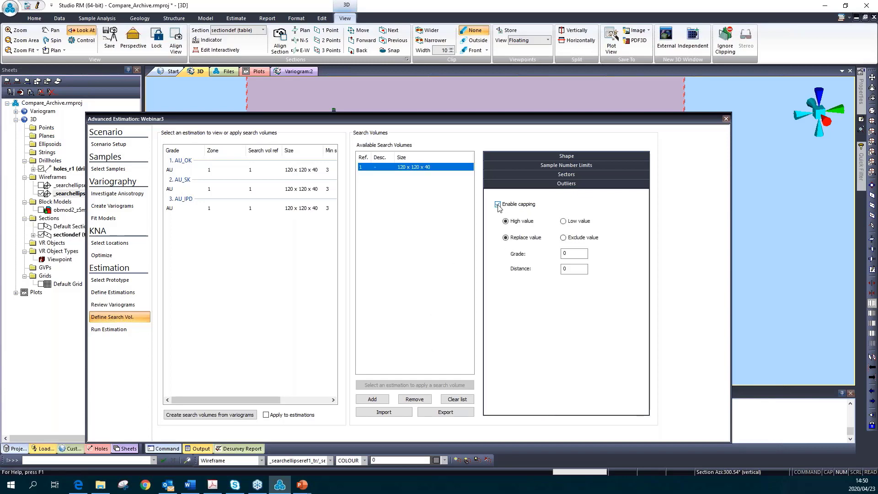
left_click(575, 223)
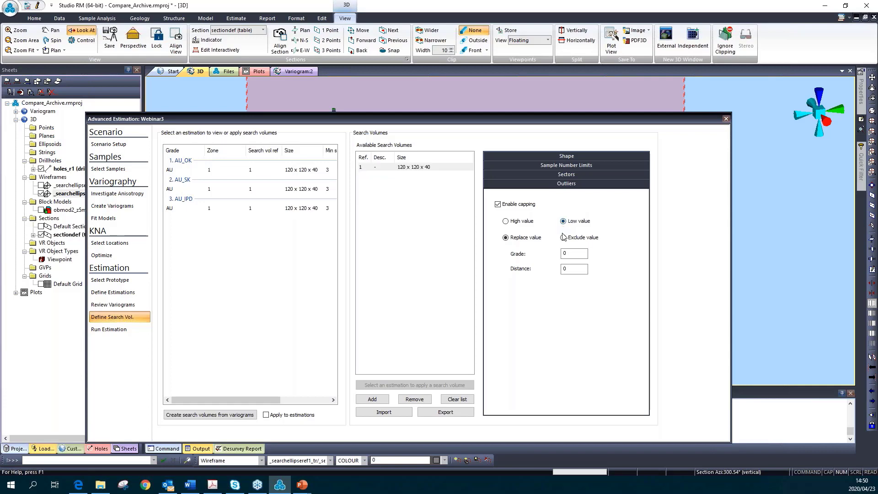
left_click(564, 237)
left_click(561, 254)
key("Tab")
left_click(570, 256)
left_click(506, 221)
double_click(582, 257)
left_click(508, 239)
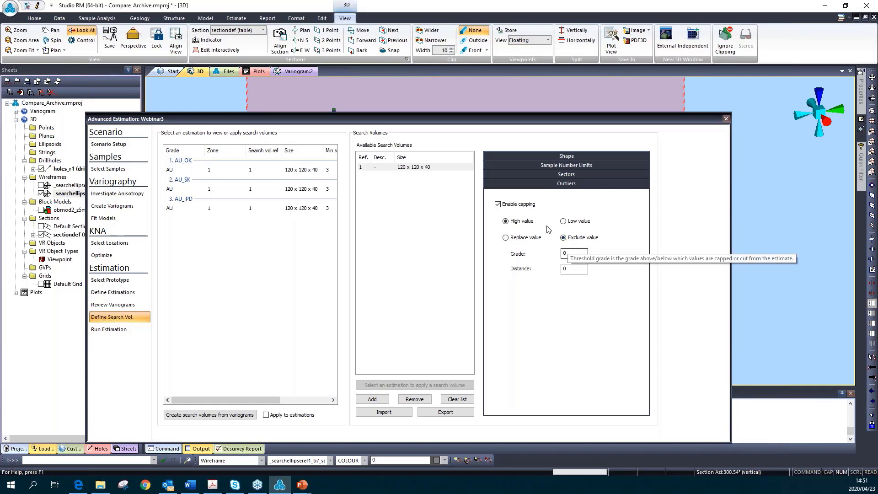
left_click(498, 204)
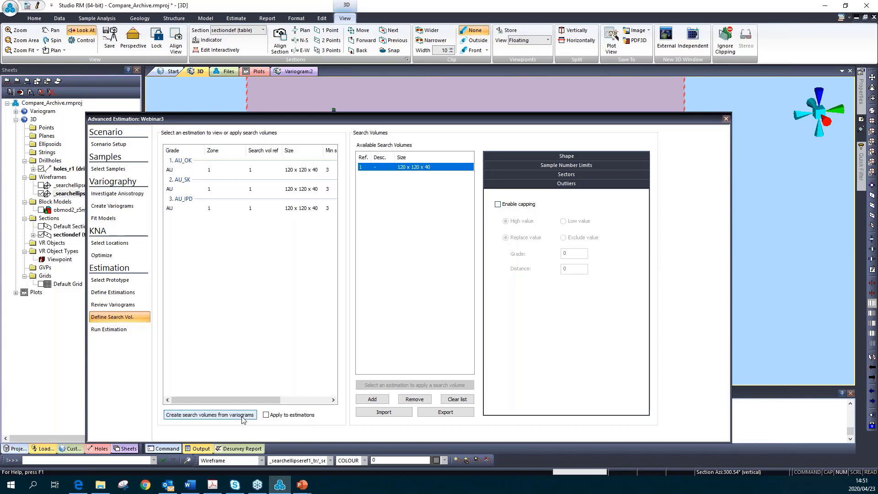
Check which search volume is assigned to each of the AU_SK, AU_IPD and AU_OK estimations.
left_click(270, 190)
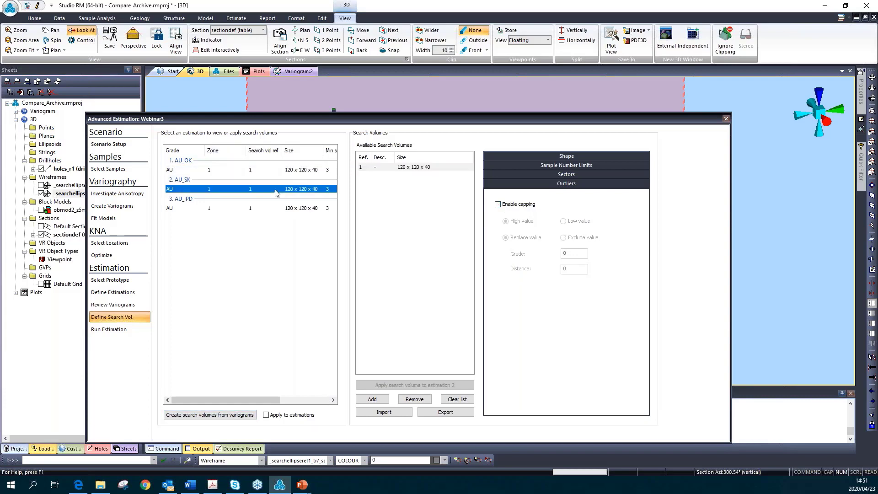
left_click(277, 208)
left_click(276, 189)
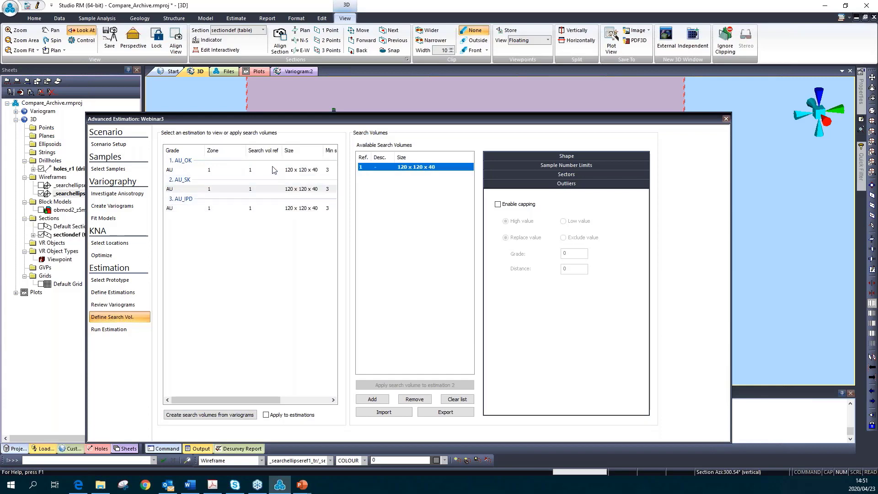
left_click(272, 169)
Run the three estimations with sampout as the optional SampOut file and bring the command output into view.
left_click(138, 329)
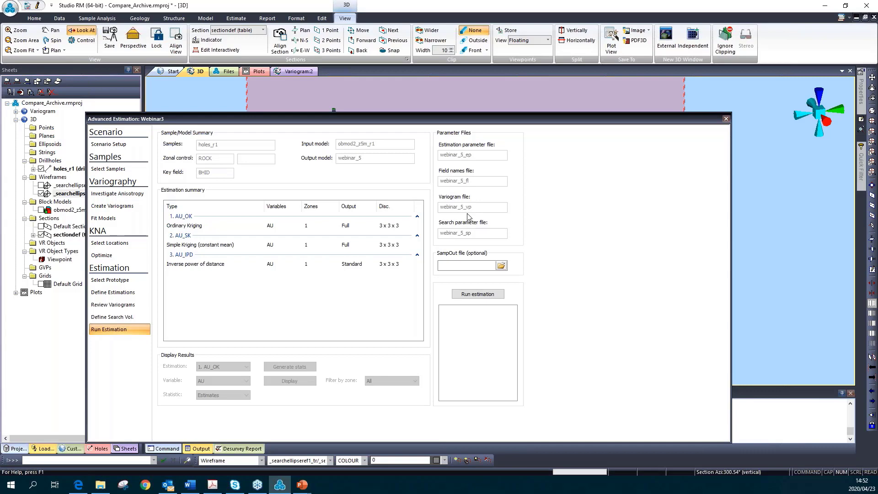
left_click(446, 266)
left_click(471, 296)
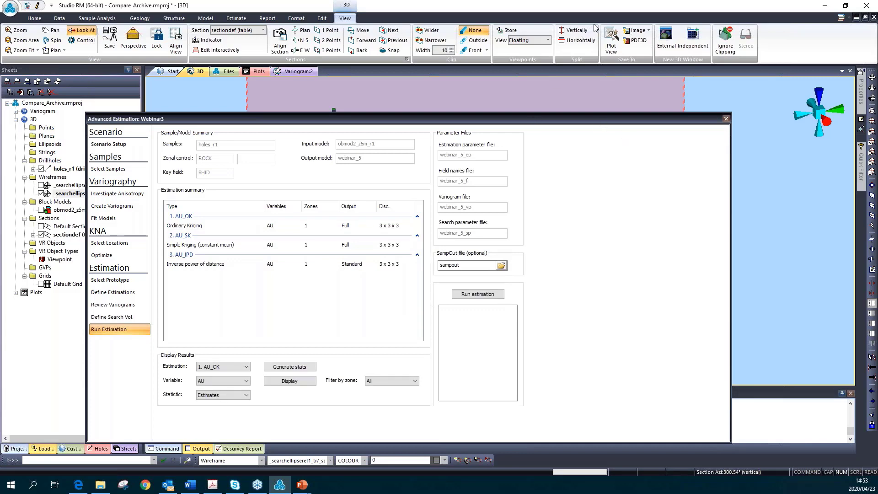
left_click_drag(532, 118, 594, 25)
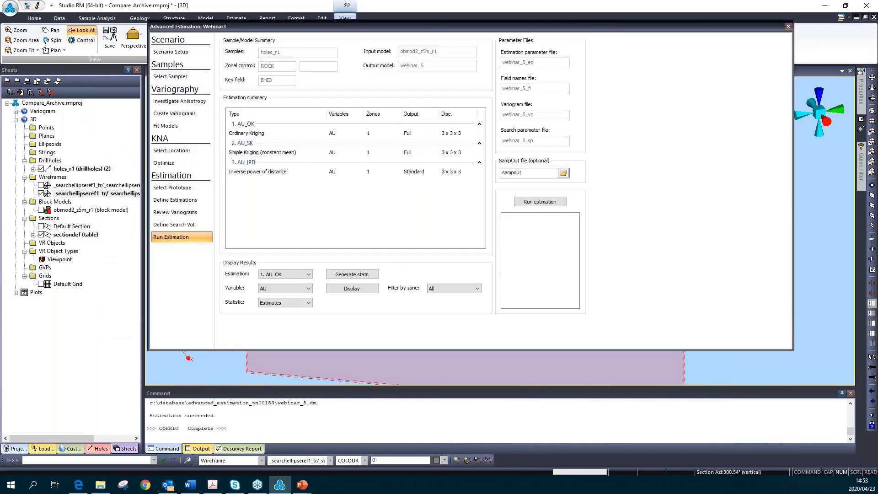
left_click(165, 420)
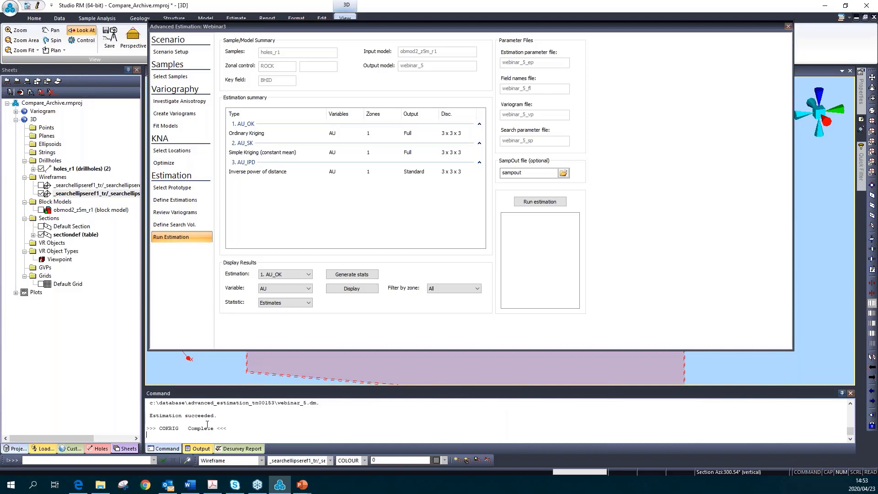
Close the Advanced Estimation window and load the webinar_5 output block model from the project files.
left_click(788, 26)
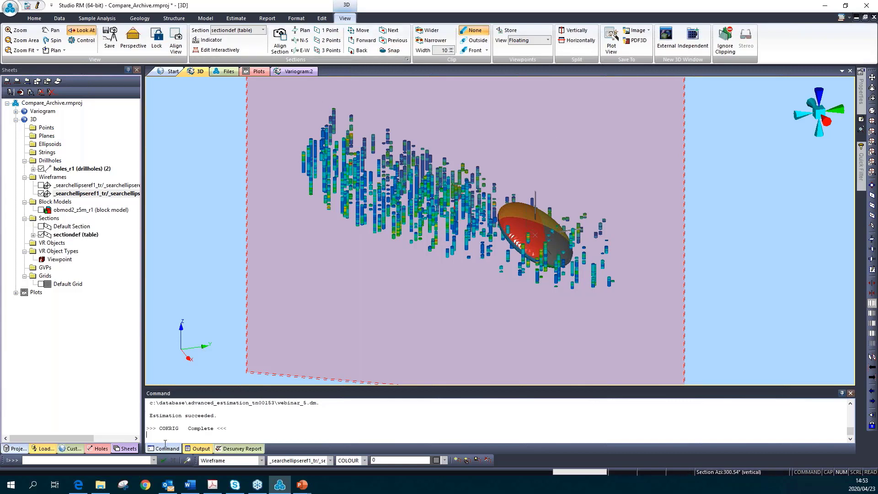
left_click(17, 449)
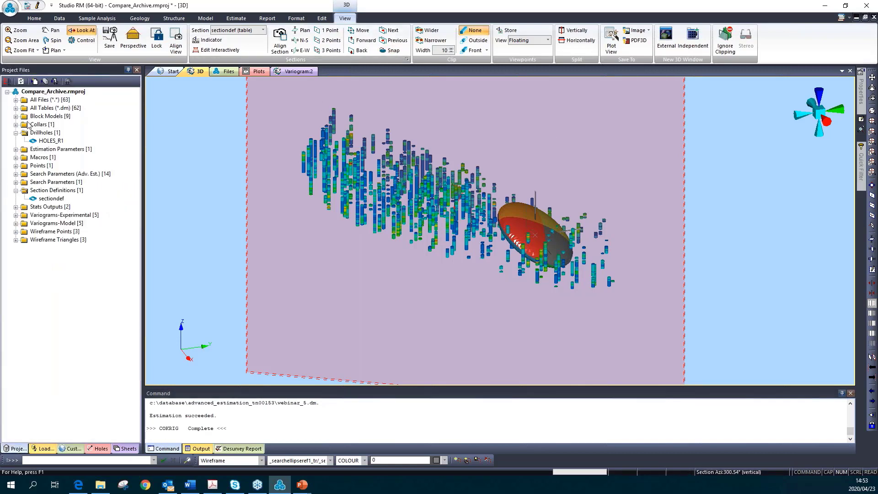
left_click(7, 81)
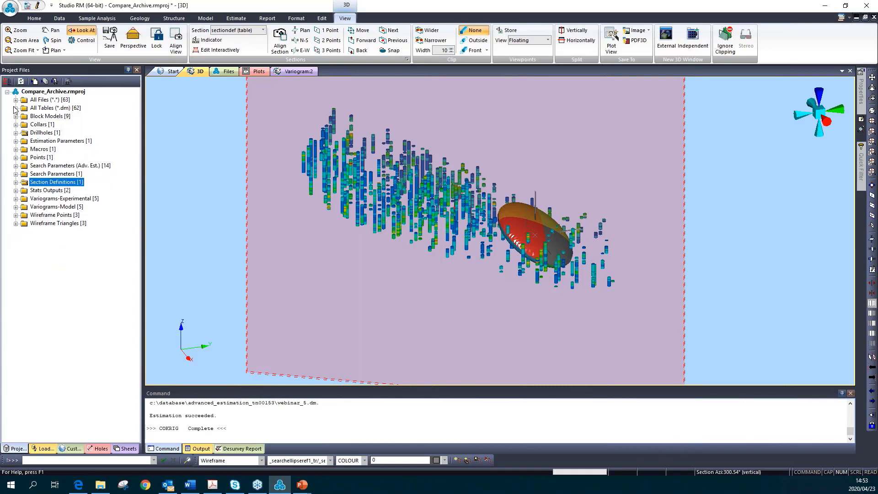
left_click(15, 116)
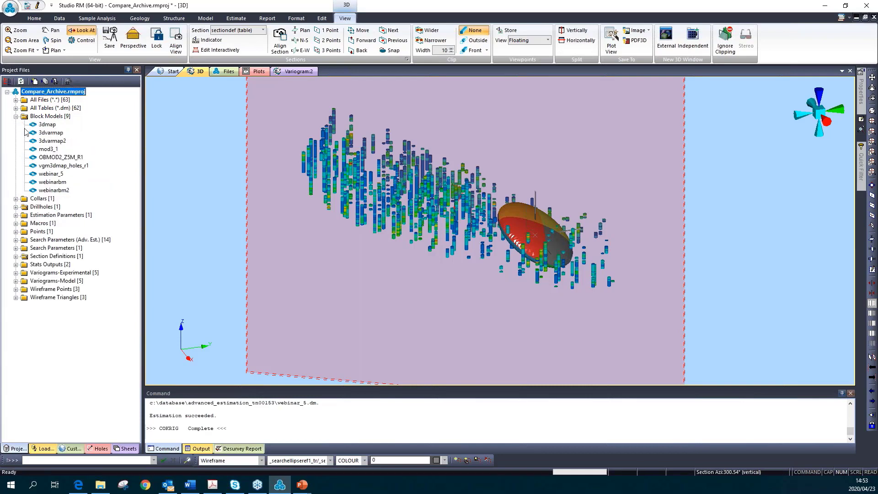
right_click(49, 176)
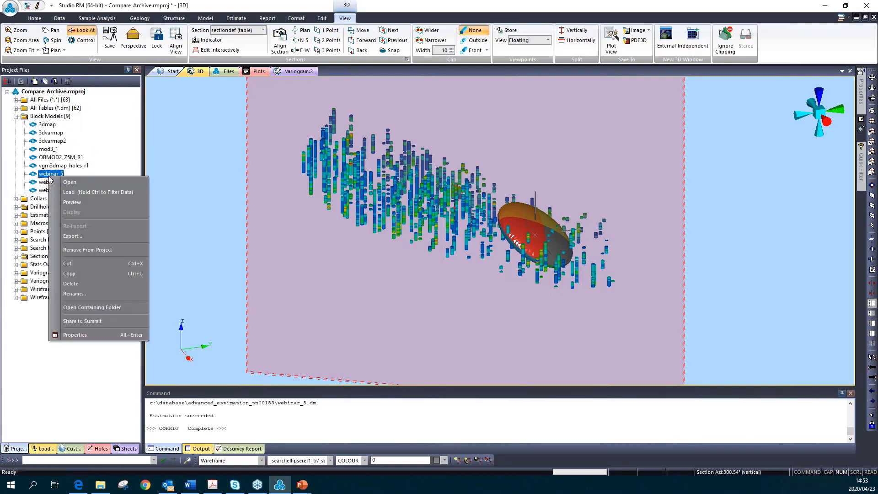
left_click(76, 193)
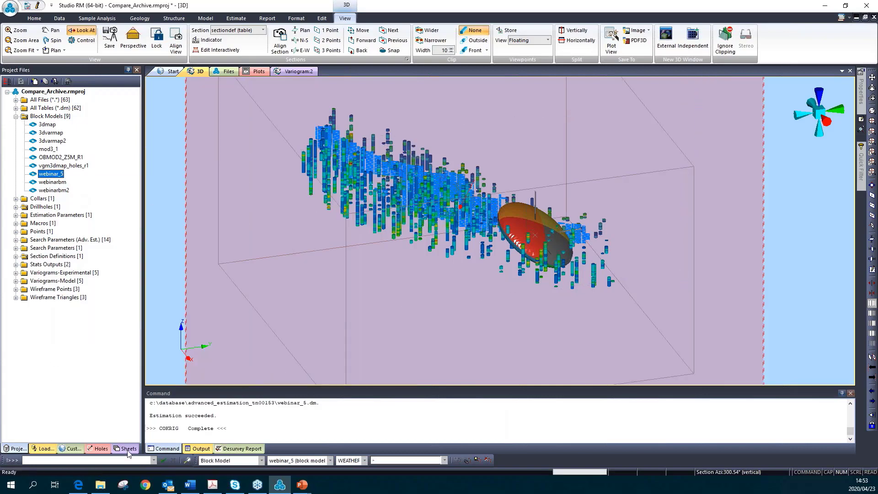
Colour the webinar_5 block model by the AUOK_E column.
left_click(127, 448)
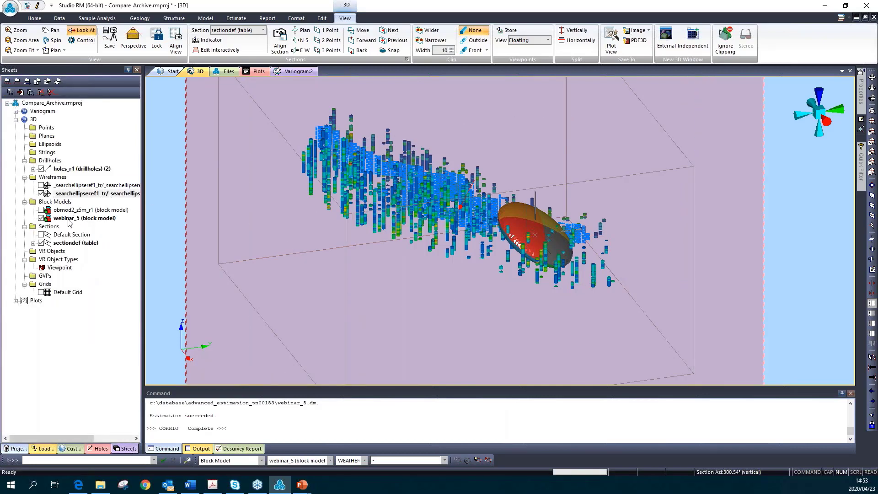
double_click(68, 219)
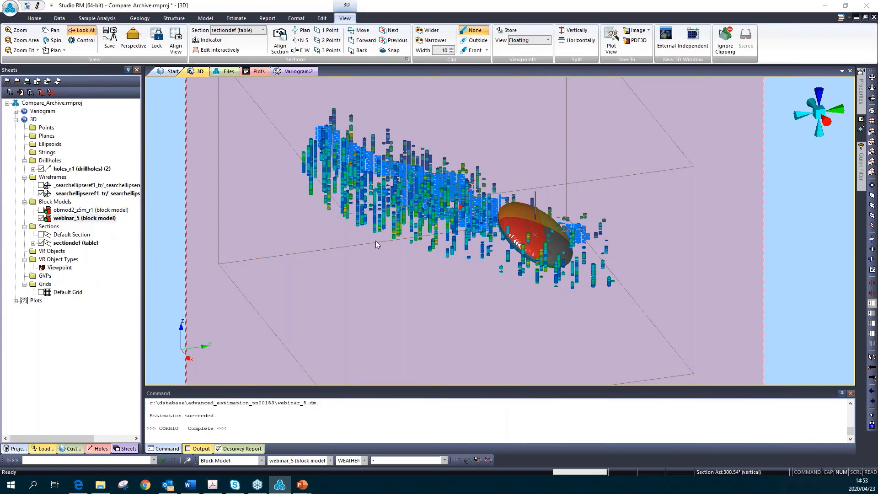
left_click(384, 198)
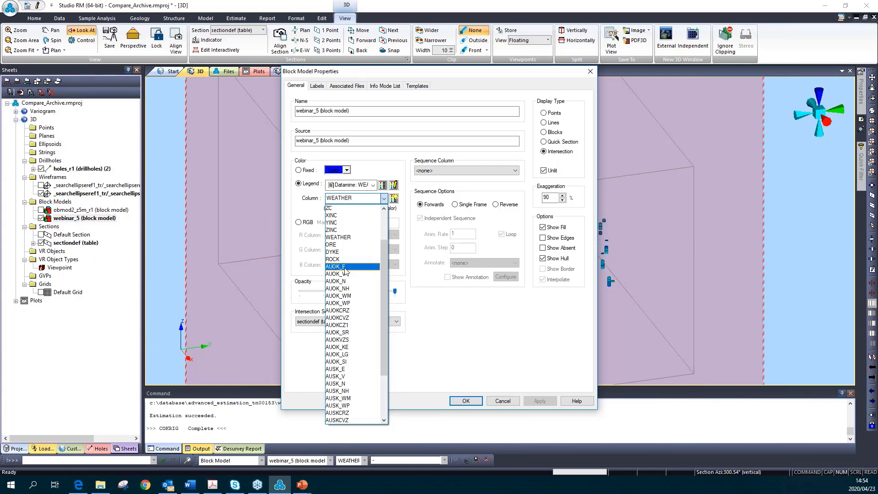
left_click(345, 268)
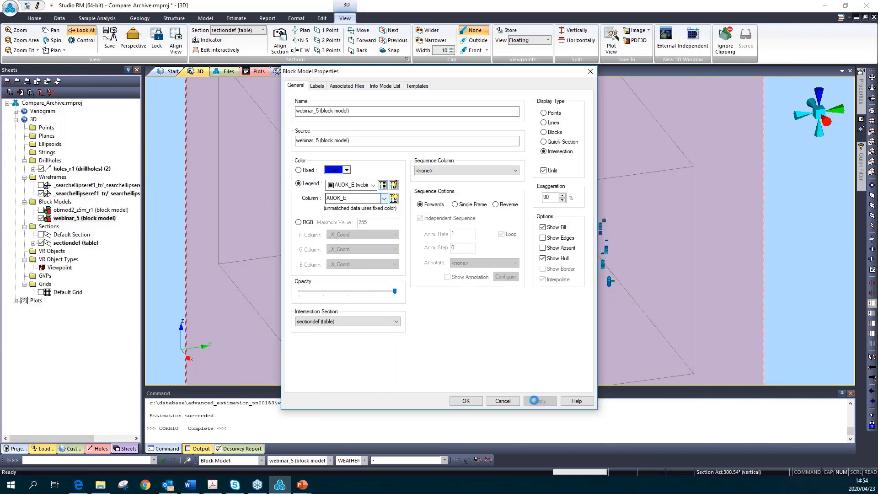
left_click(539, 401)
left_click(465, 401)
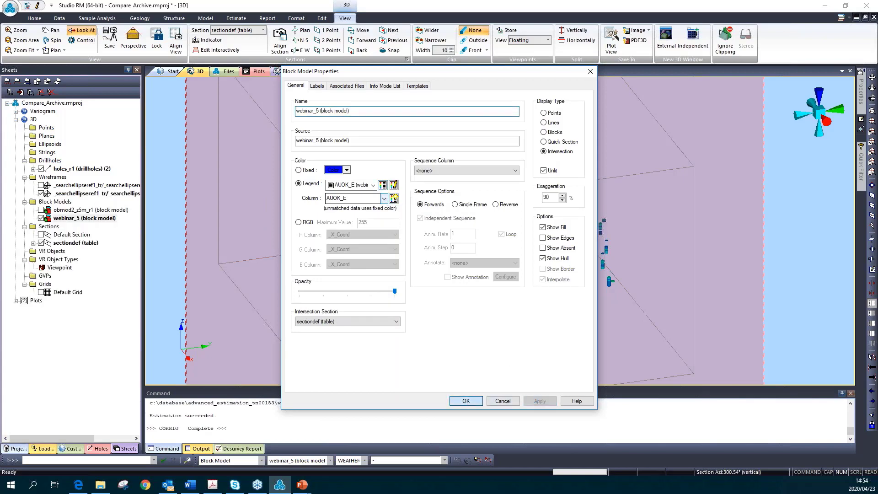
Colour the holes_r1 drillholes on the AU column with the AUOK_E (webinar_5 block model) legend.
left_click(66, 169)
double_click(66, 170)
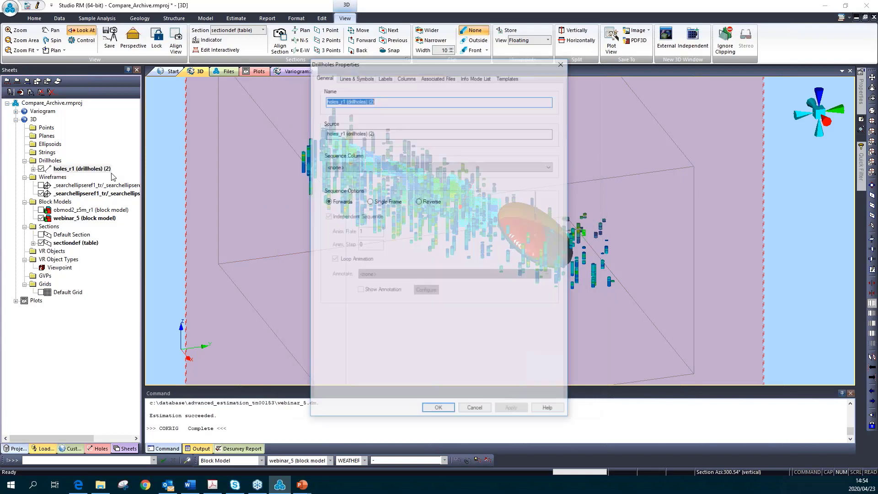
left_click(363, 76)
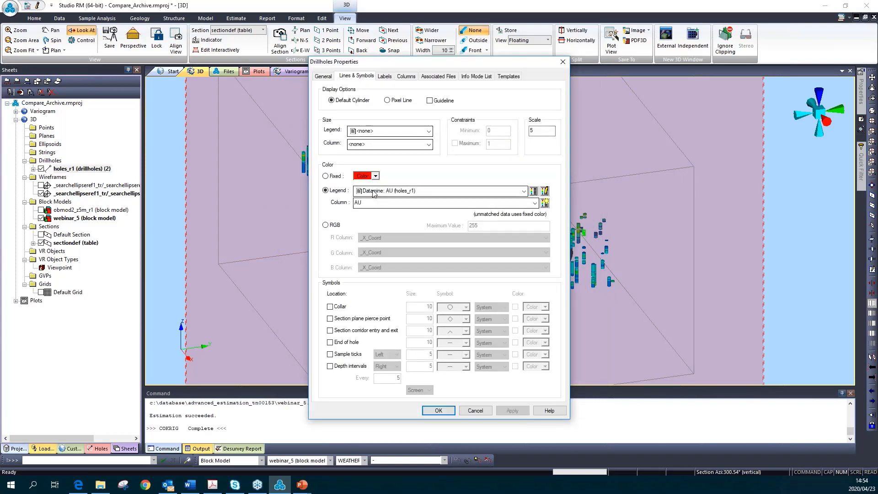
left_click(377, 191)
left_click(394, 413)
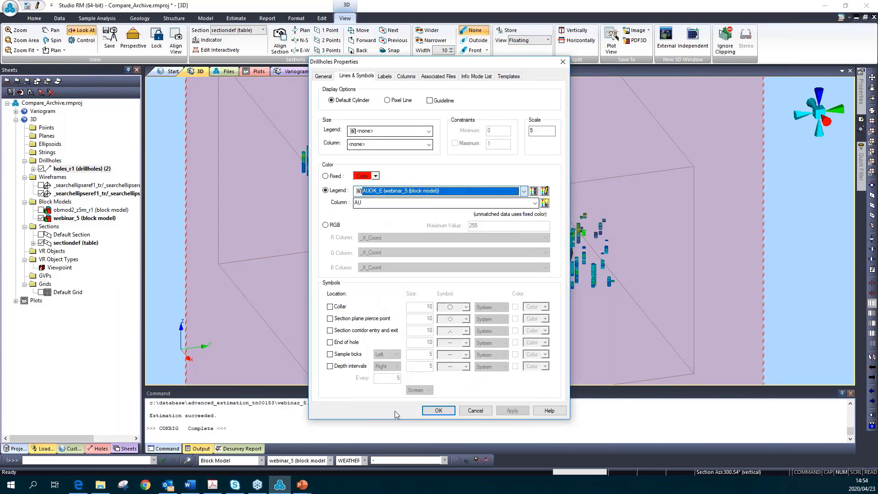
left_click(512, 411)
left_click(438, 410)
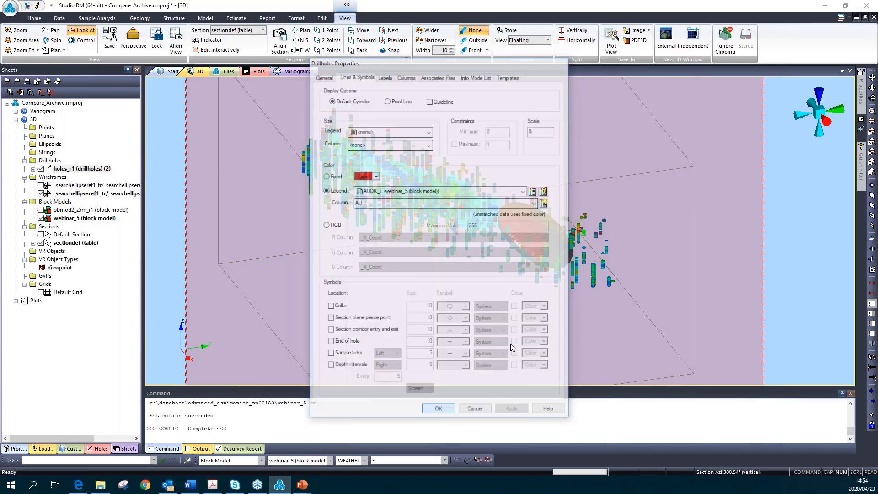
Clip the 3D data outside the section corridor and compare the block estimates with the drillhole grades along the section.
left_click(871, 332)
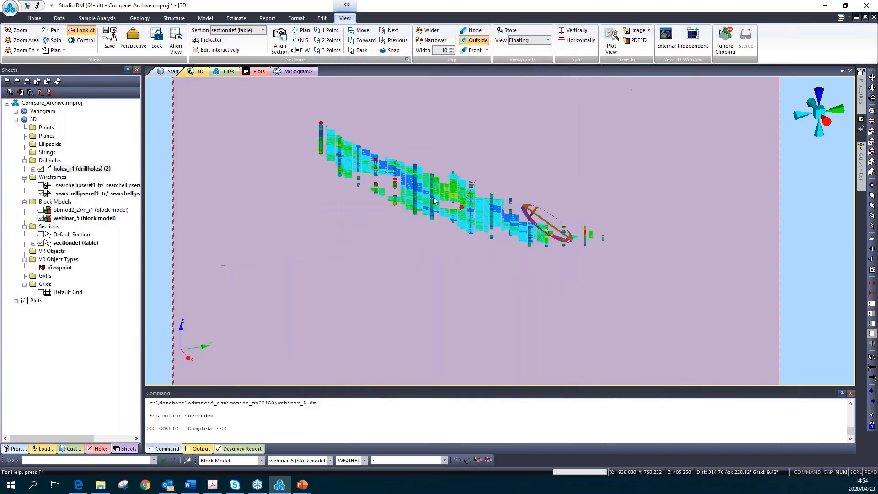
scroll(432, 196, "up", 5)
left_click_drag(434, 228, 332, 179)
right_click_drag(332, 179, 413, 200)
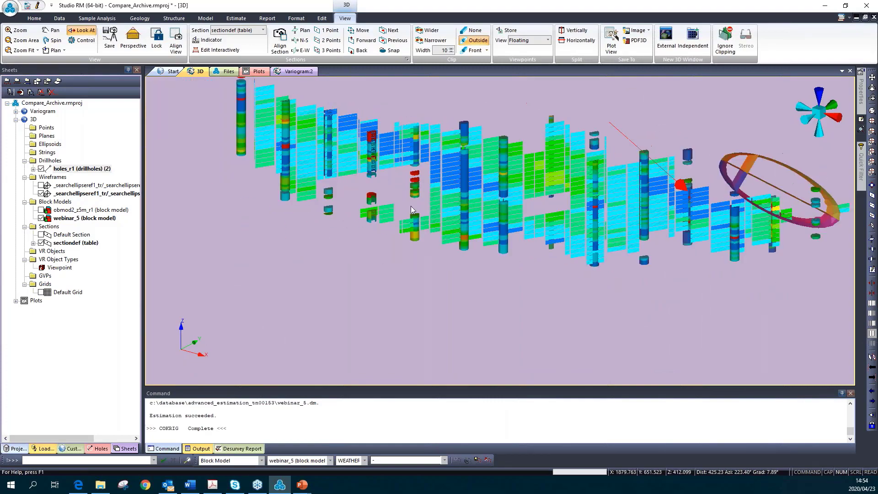
mouse_move(413, 200)
left_mouse_down()
mouse_move(413, 214)
mouse_move(399, 206)
mouse_move(414, 209)
left_mouse_up()
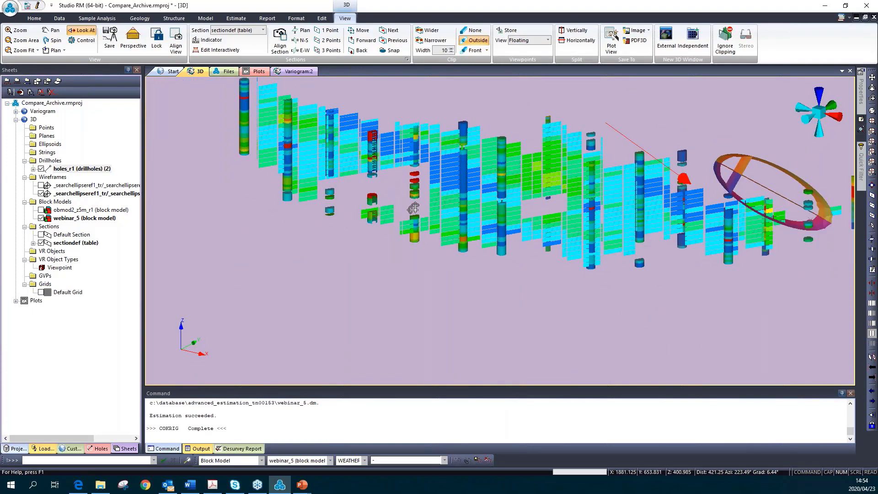
scroll(771, 161, "down", 4)
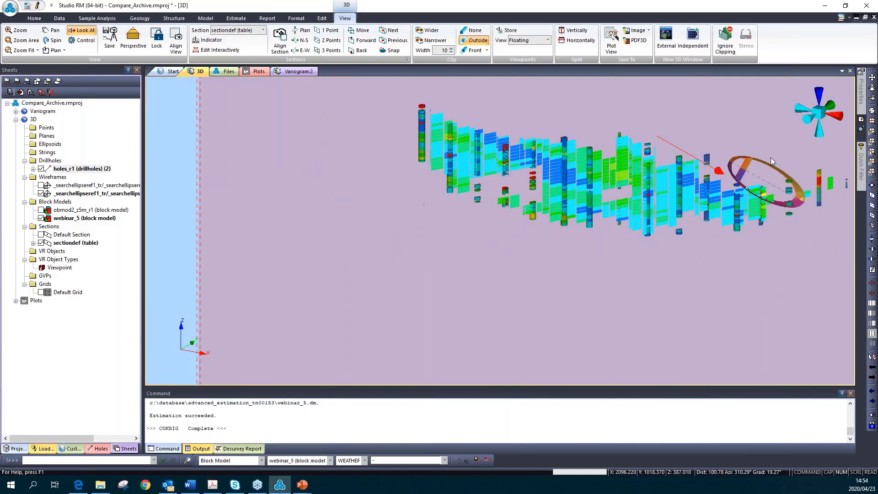
right_click_drag(715, 145, 561, 153)
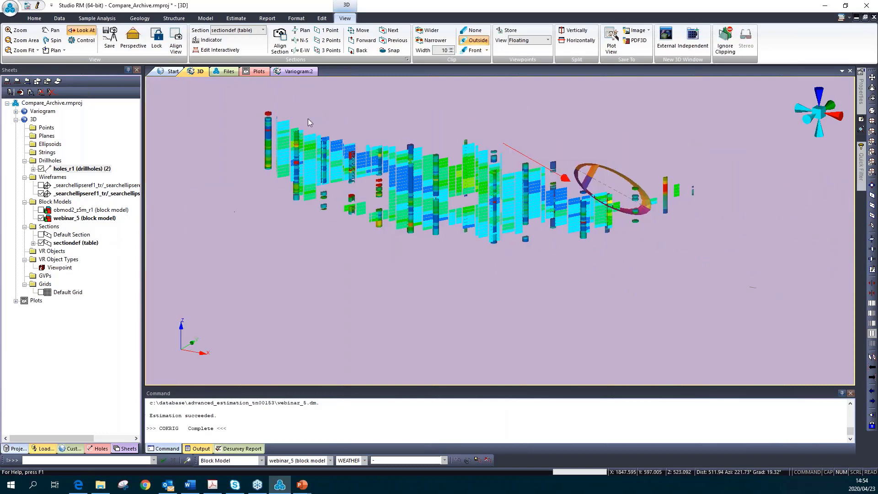
Switch to the second section in the sectiondef table and compare its block estimates with the drillhole grades.
left_click(34, 244)
right_click(75, 261)
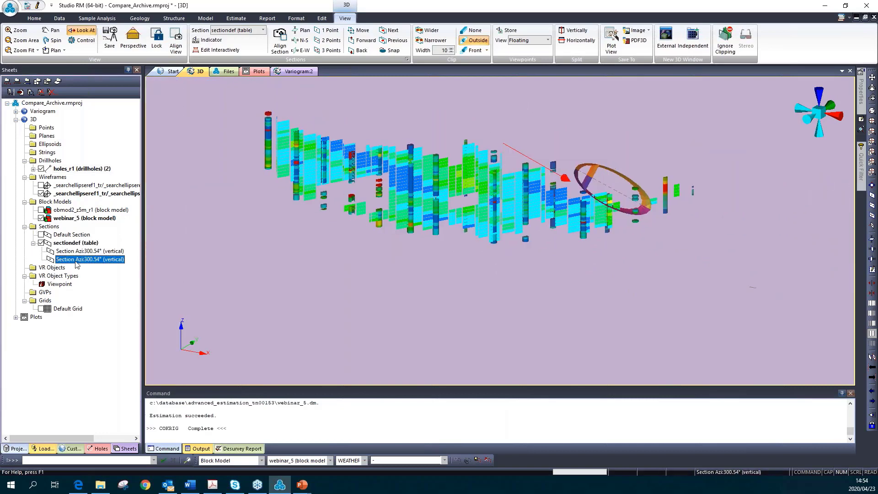
left_click(93, 267)
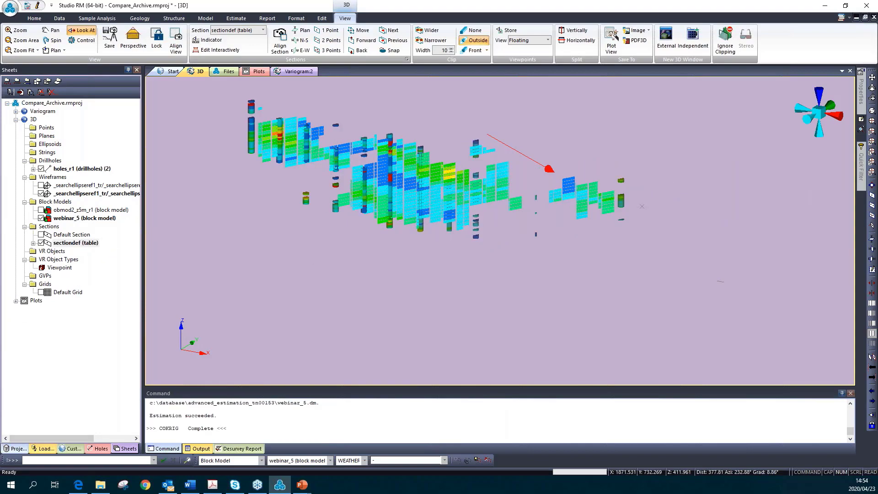
right_click_drag(396, 188, 436, 208)
scroll(435, 208, "up", 3)
scroll(436, 209, "up", 2)
left_click_drag(434, 208, 394, 214, "shift")
scroll(394, 214, "down", 3)
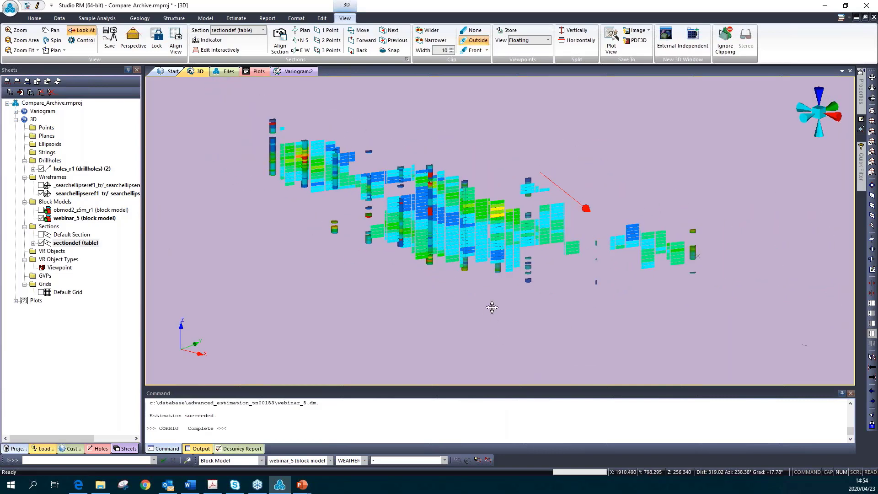
right_click_drag(492, 307, 501, 300, "shift")
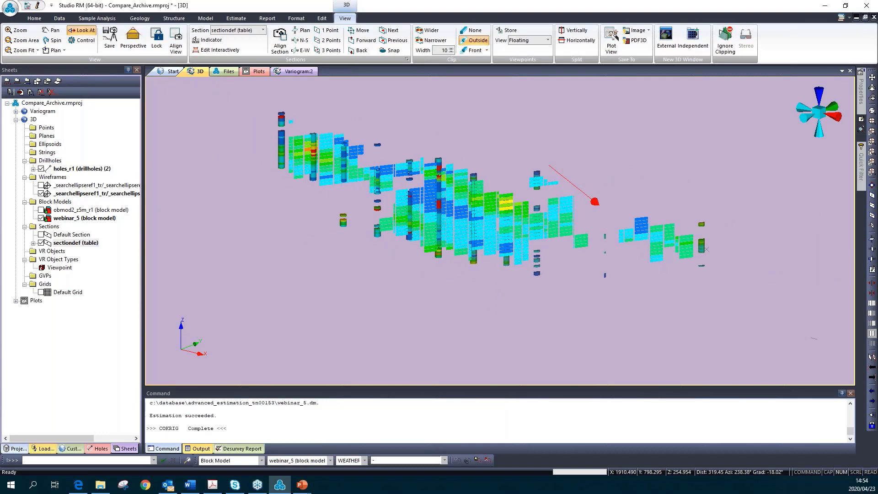